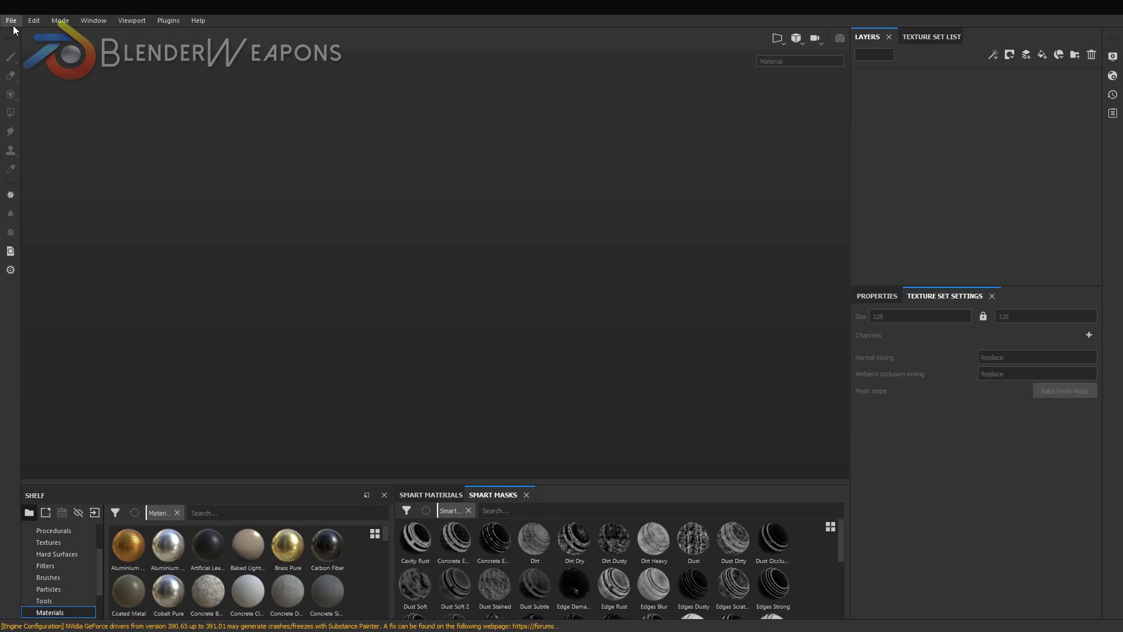
Step: Create a new project from Low.fbx at 4096 resolution and rotate the view to face the shuriken
left_click(10, 20)
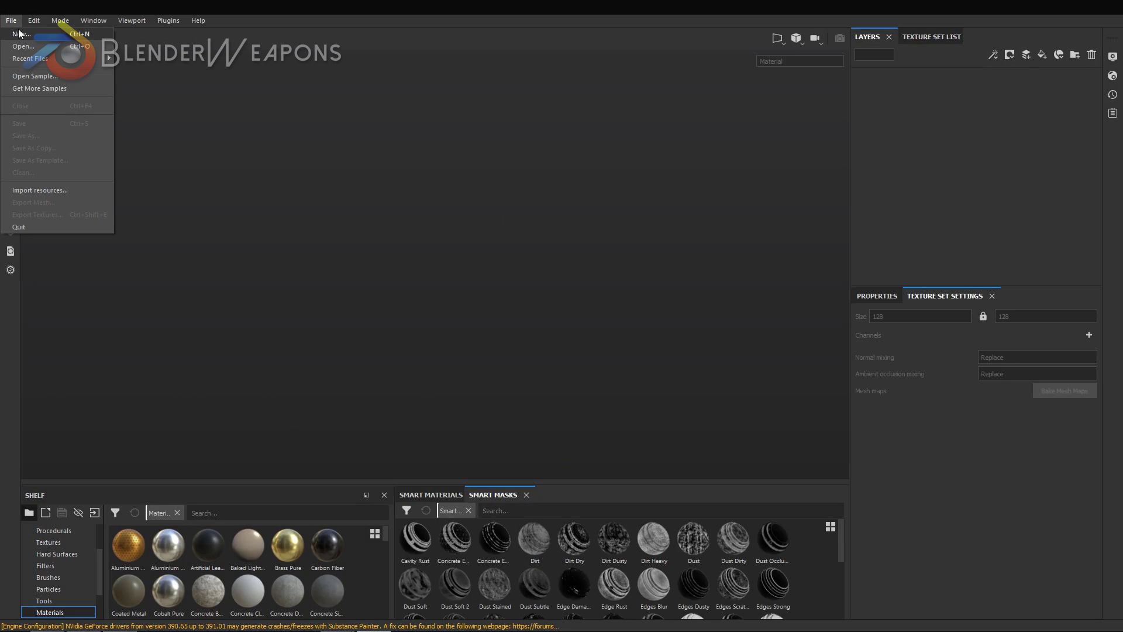
left_click(21, 34)
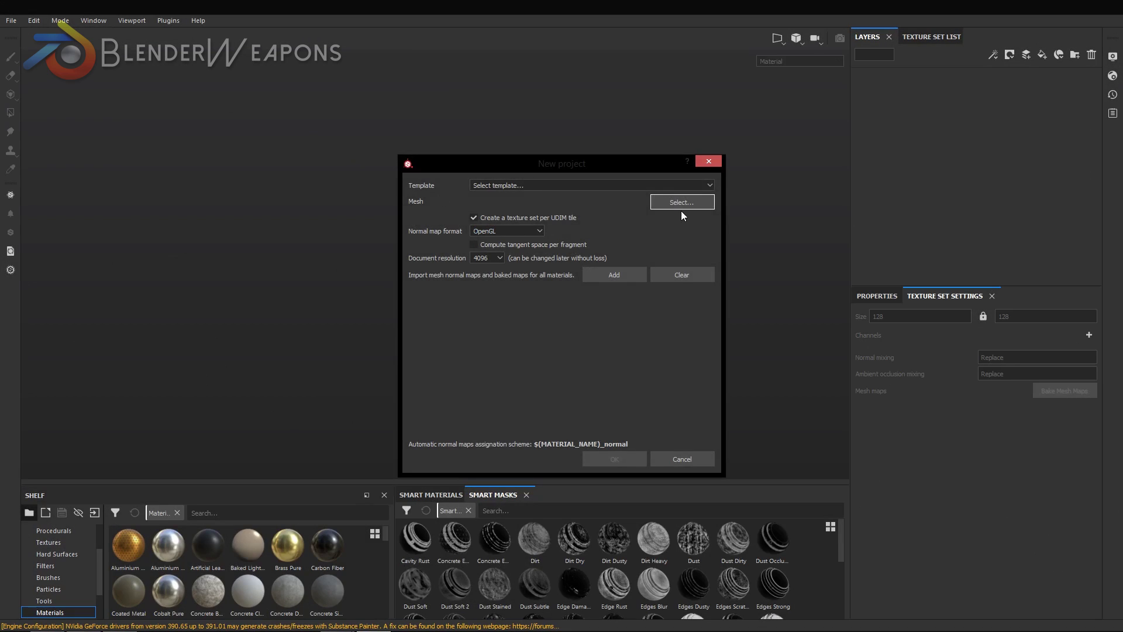
left_click(681, 202)
left_click(555, 267)
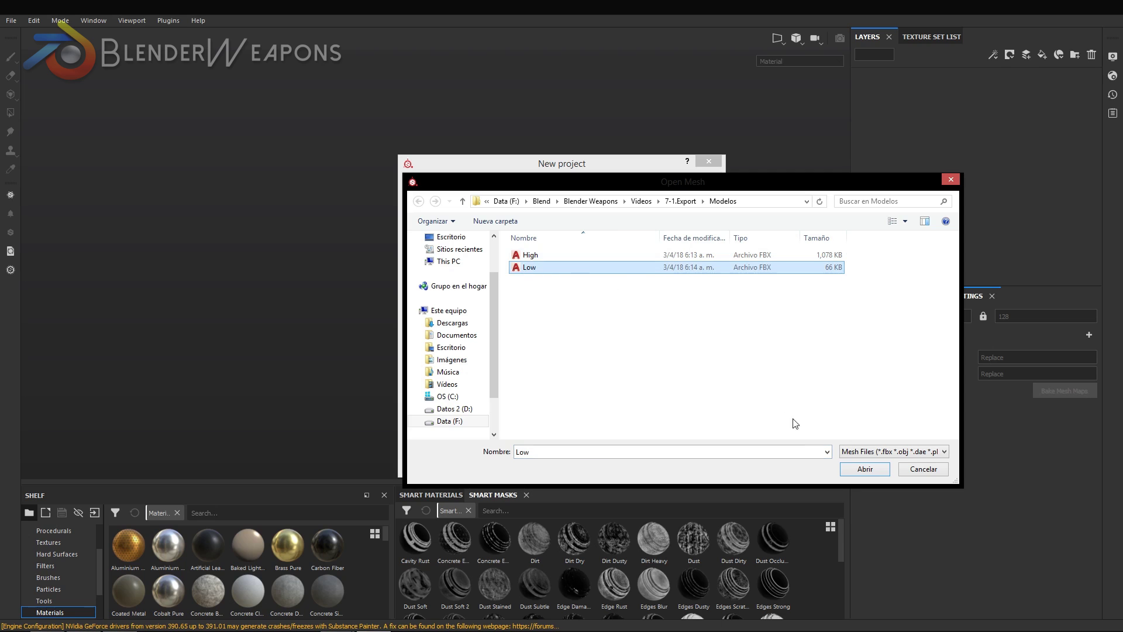
left_click(849, 469)
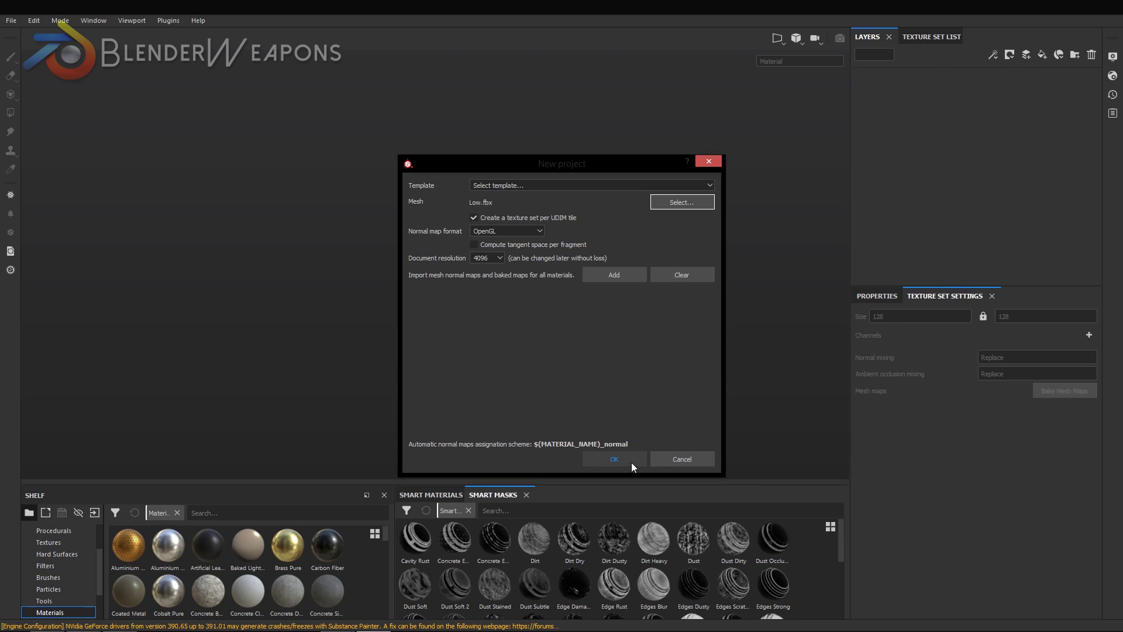
left_click(630, 462)
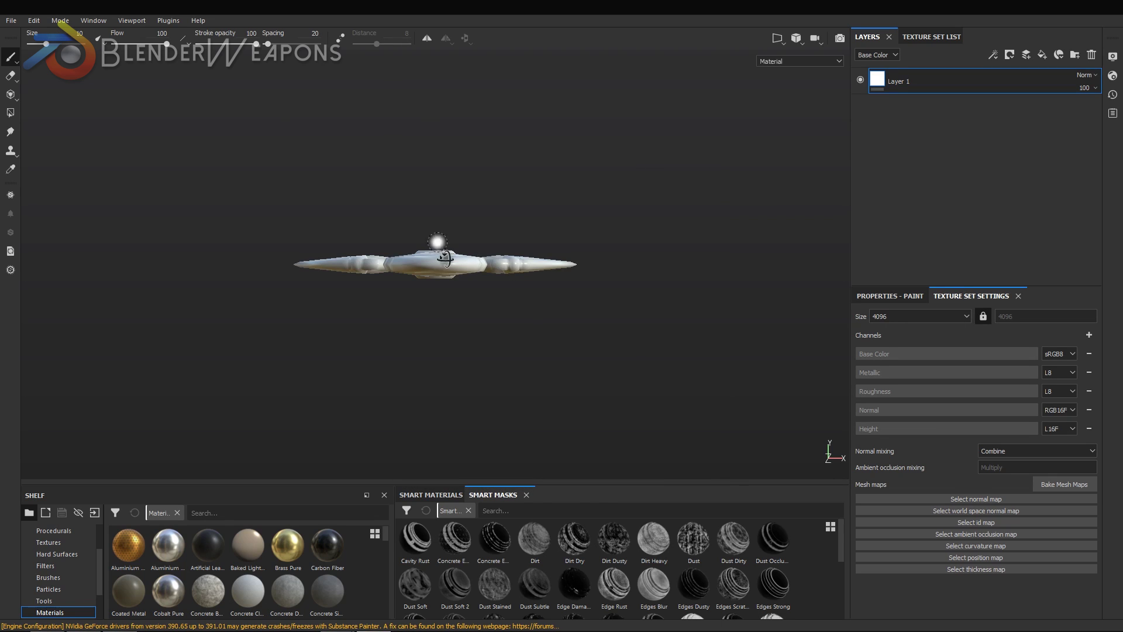
mouse_move(439, 243)
left_mouse_down("alt")
mouse_move(577, 331)
mouse_move(392, 265)
mouse_move(900, 363)
left_mouse_up("alt")
scroll(392, 265, "up", 5)
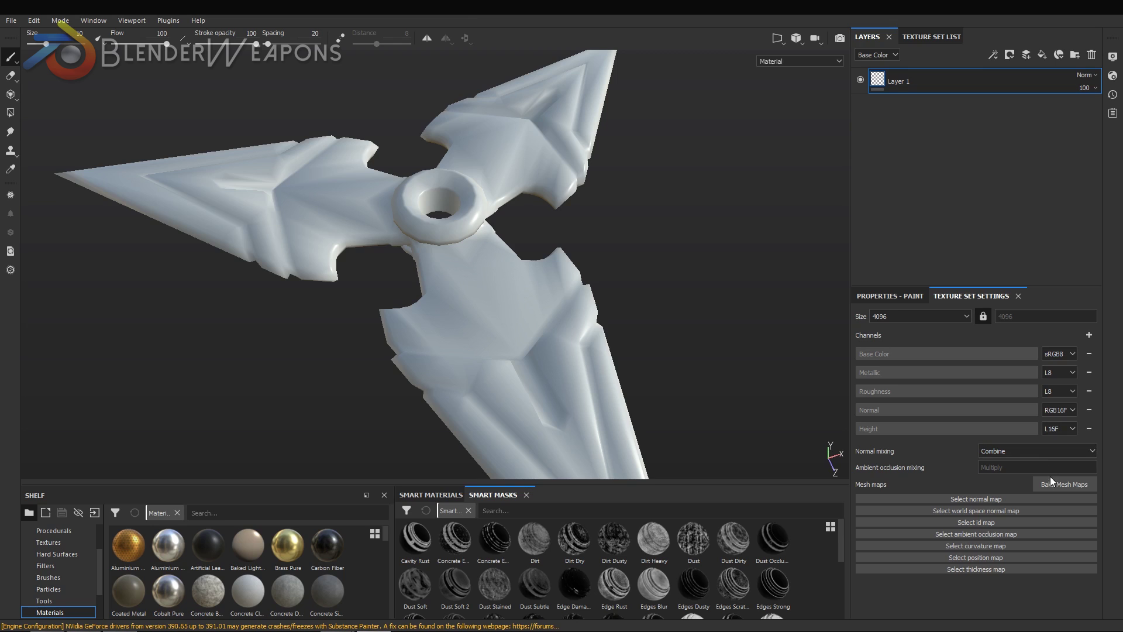
Step: In the baker, add High.fbx as the high-definition mesh and set output size to 4096
left_click(1064, 484)
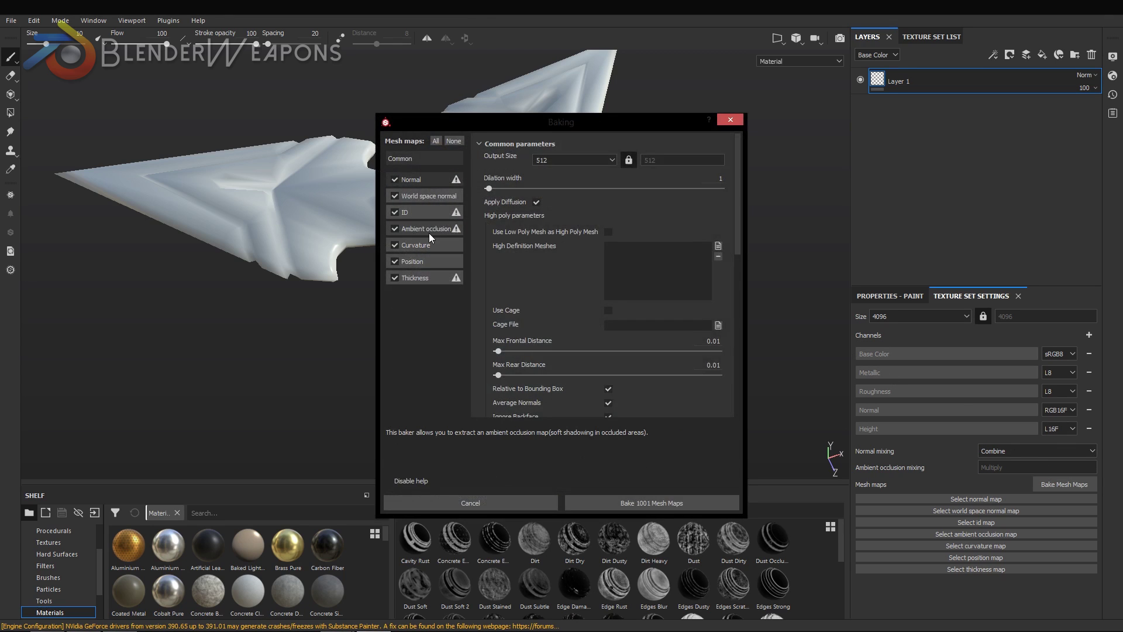
left_click(411, 181)
left_click(428, 163)
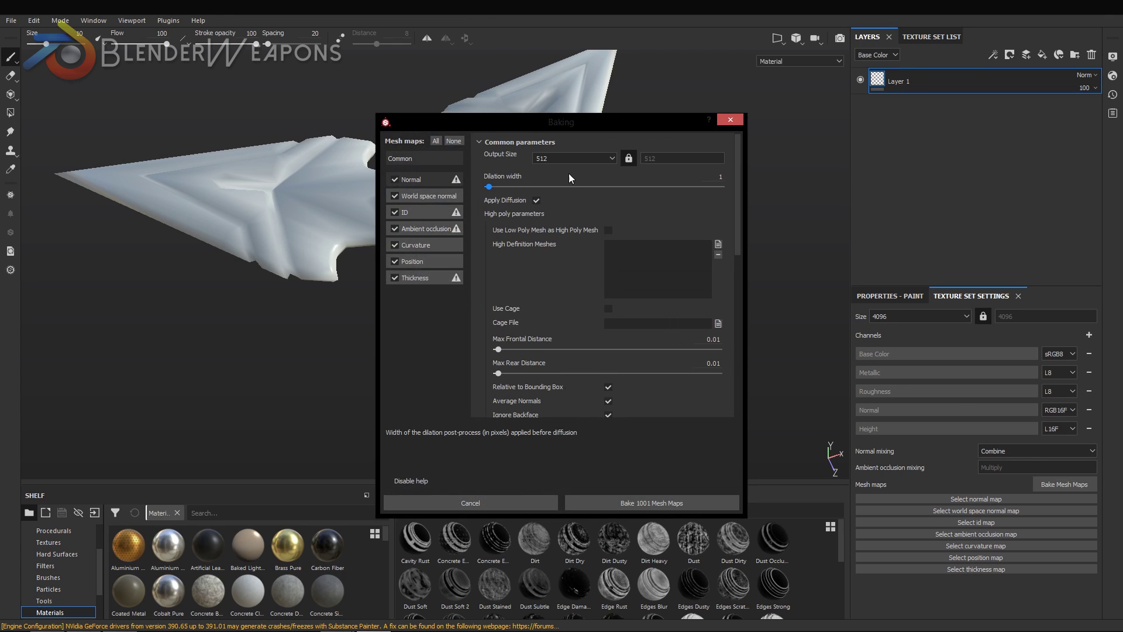
left_click(718, 244)
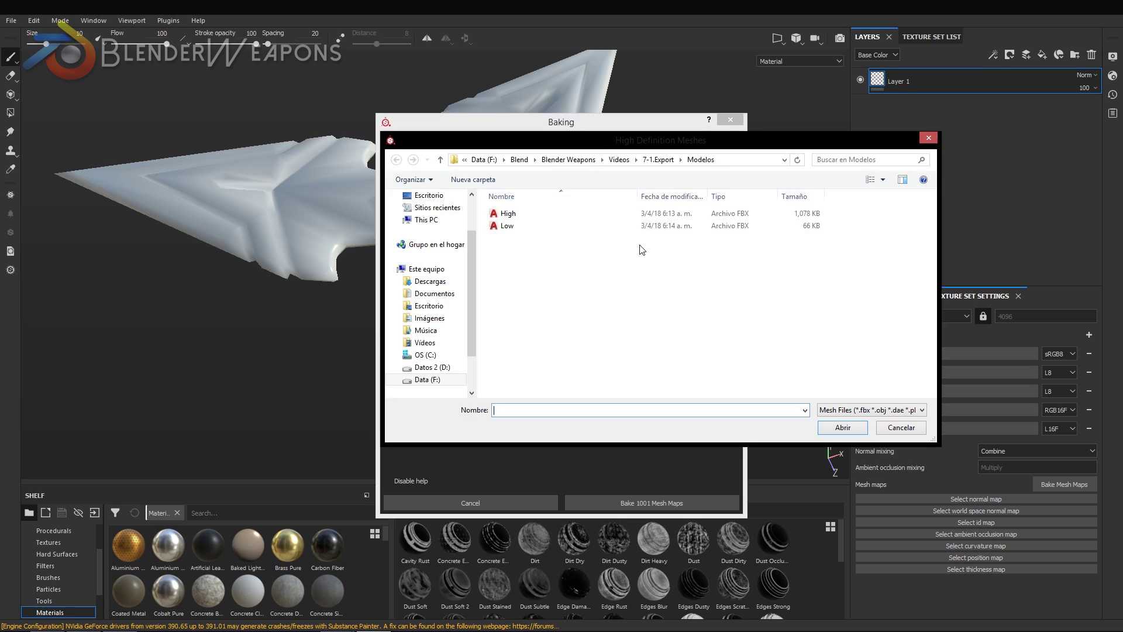
left_click(515, 215)
left_click(842, 427)
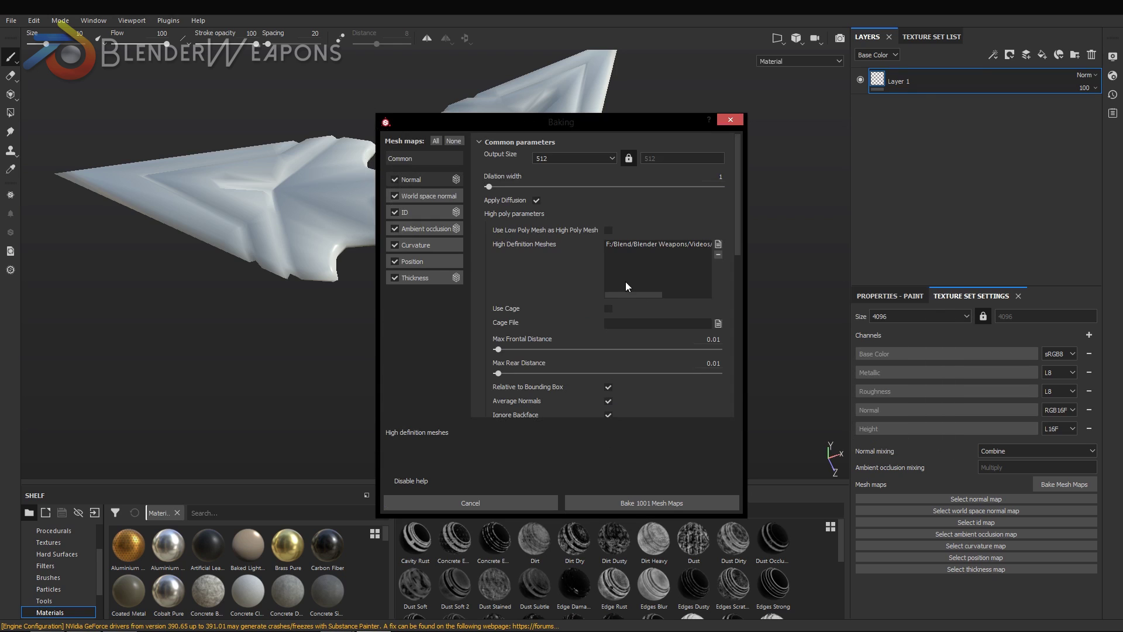
left_click(573, 159)
left_click(558, 220)
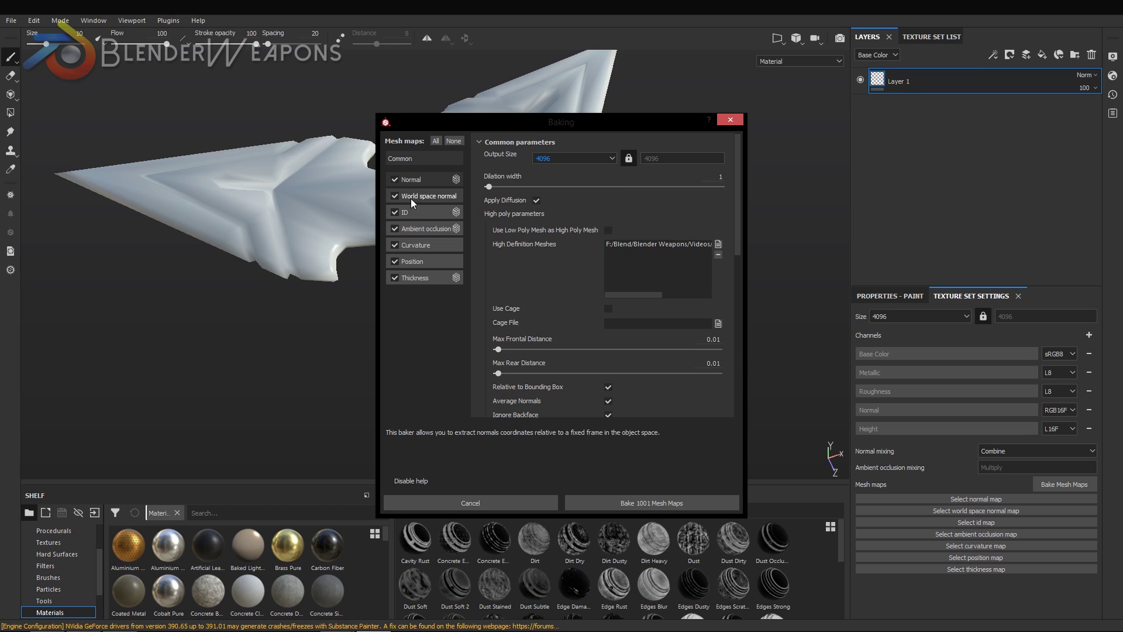
Step: Bake only the Normal and ID maps and inspect the bevelled detail on the lower-right blade
left_click(396, 196)
left_click(395, 228)
left_click(395, 261)
left_click(395, 277)
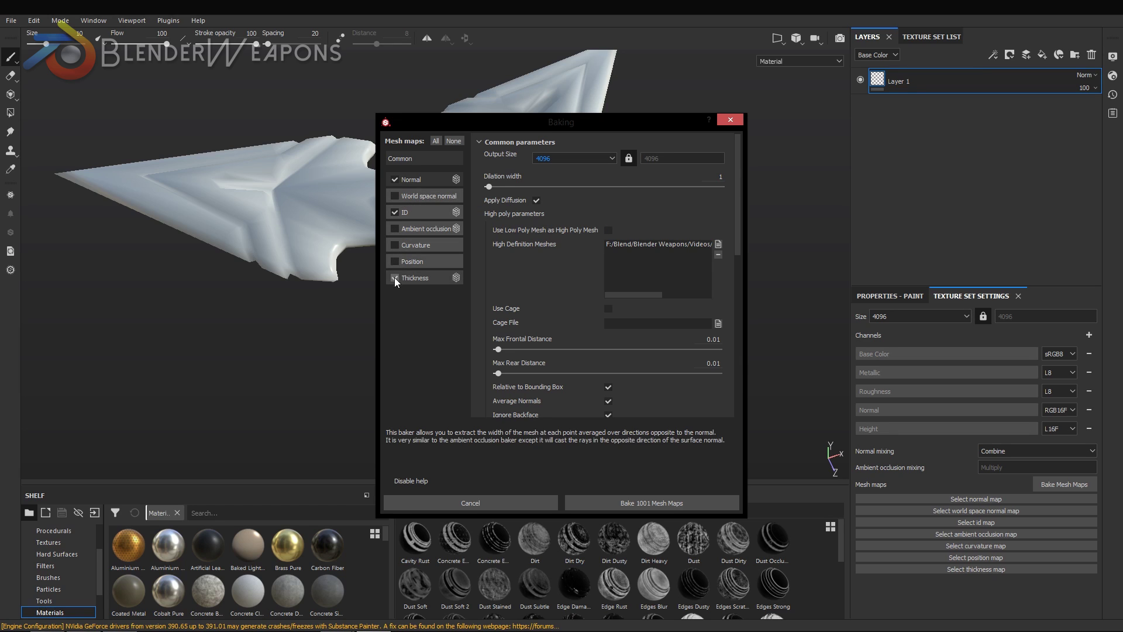
left_click(629, 502)
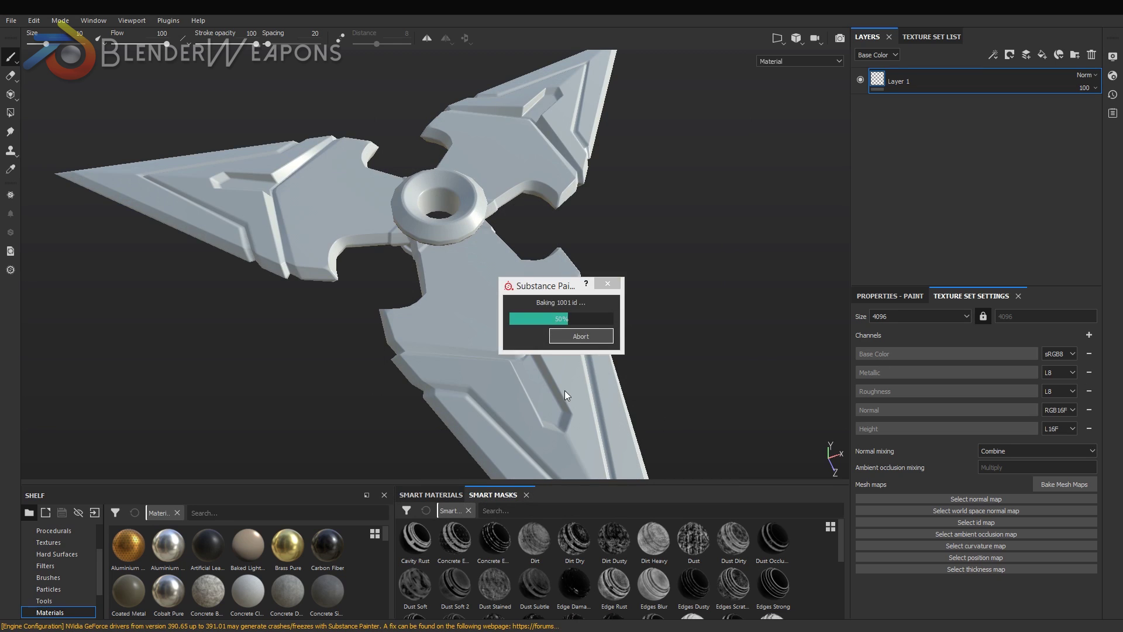
left_click_drag(394, 268, 534, 269, "alt")
scroll(359, 312, "up", 2)
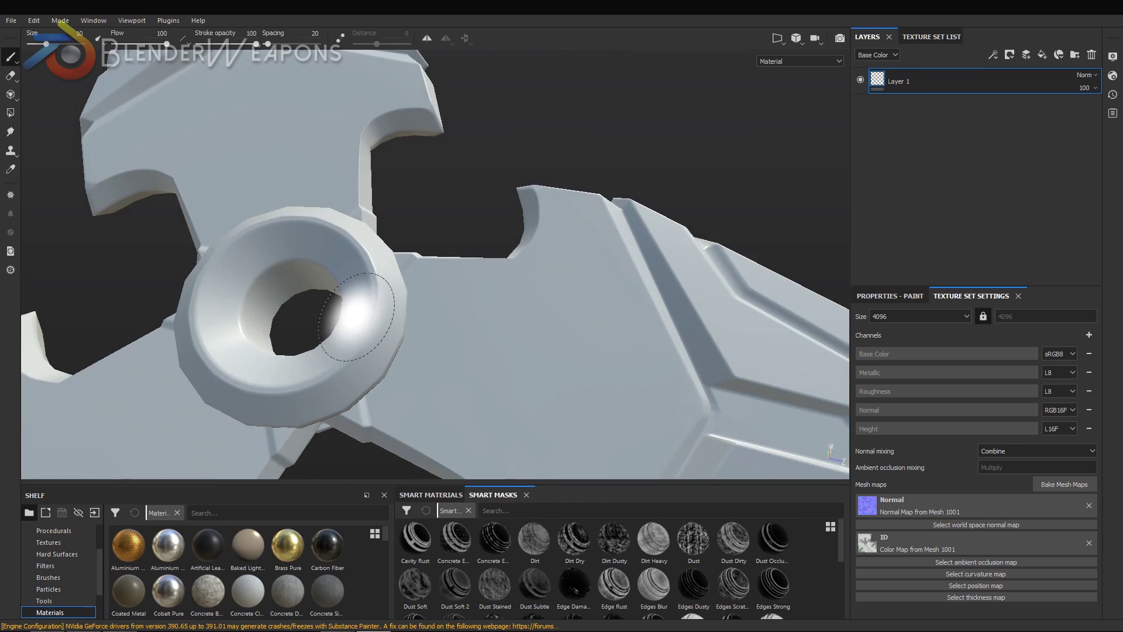
scroll(358, 312, "up", 2)
scroll(601, 371, "down", 3)
middle_click_drag(602, 375, 491, 313, "alt")
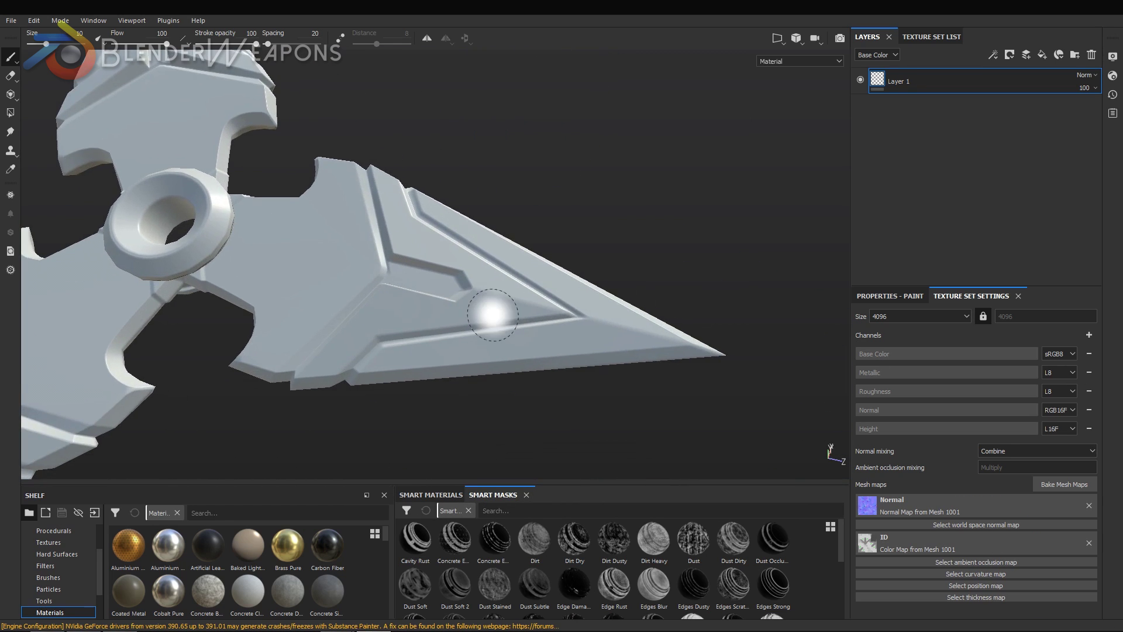
scroll(463, 302, "up", 3)
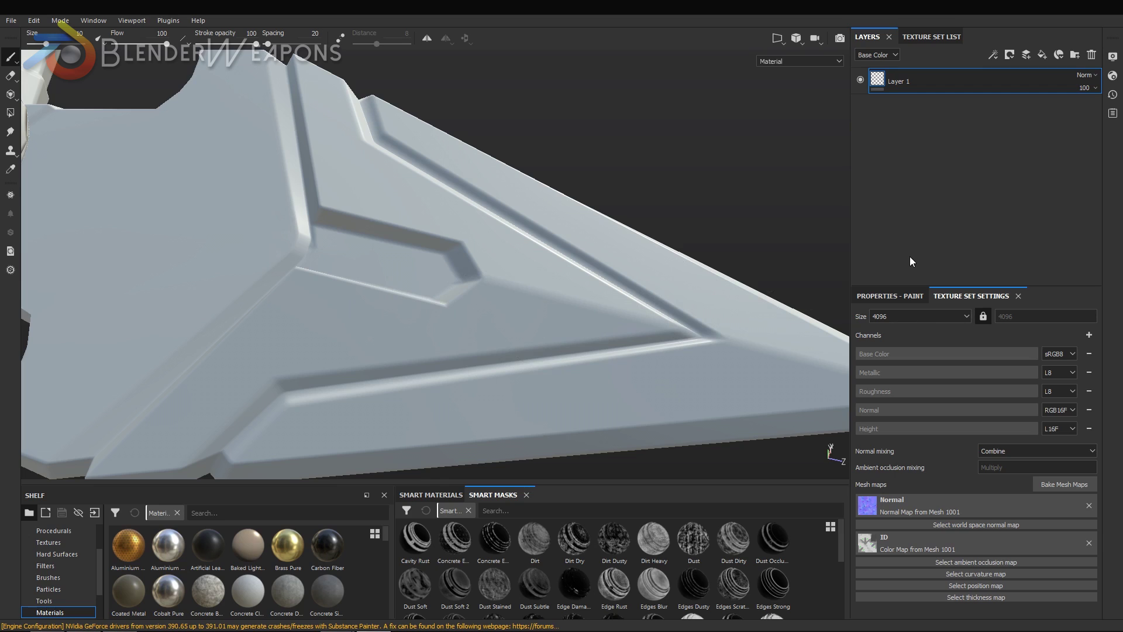
Step: Add a new fill layer with a red base colour
left_click(1010, 55)
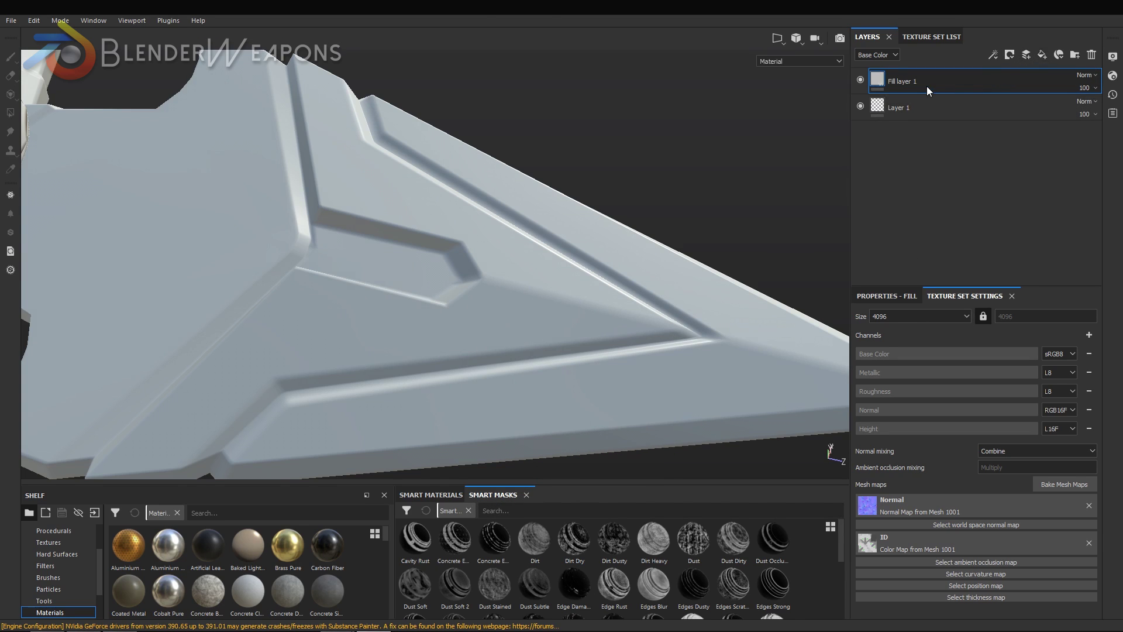
left_click(888, 295)
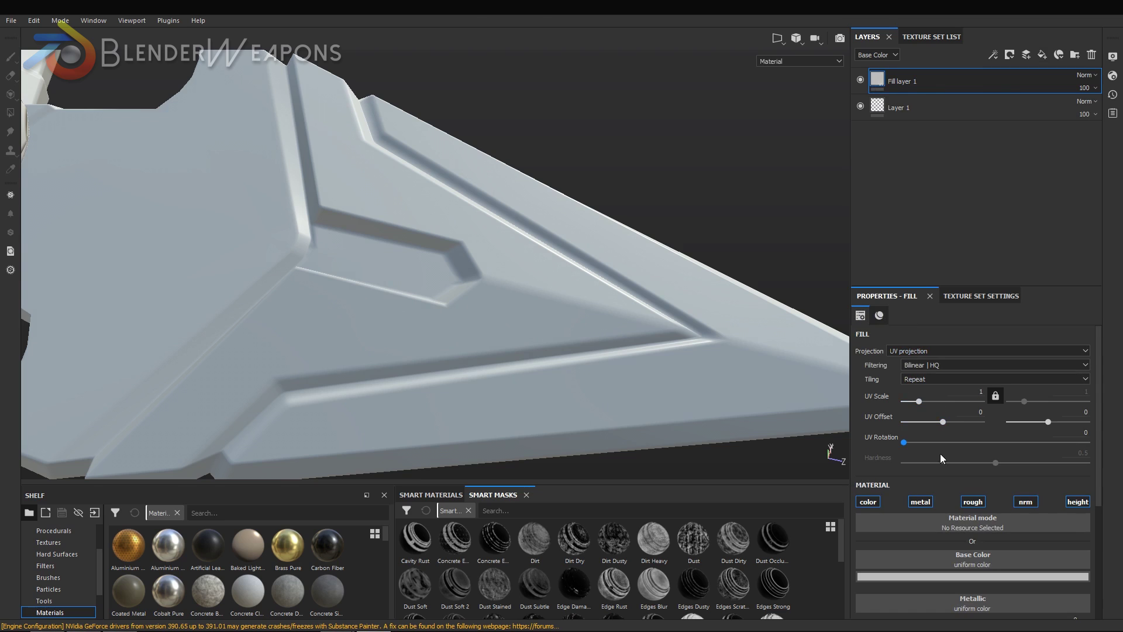
scroll(940, 480, "down", 3)
left_click(941, 470)
left_click_drag(994, 505, 1034, 490)
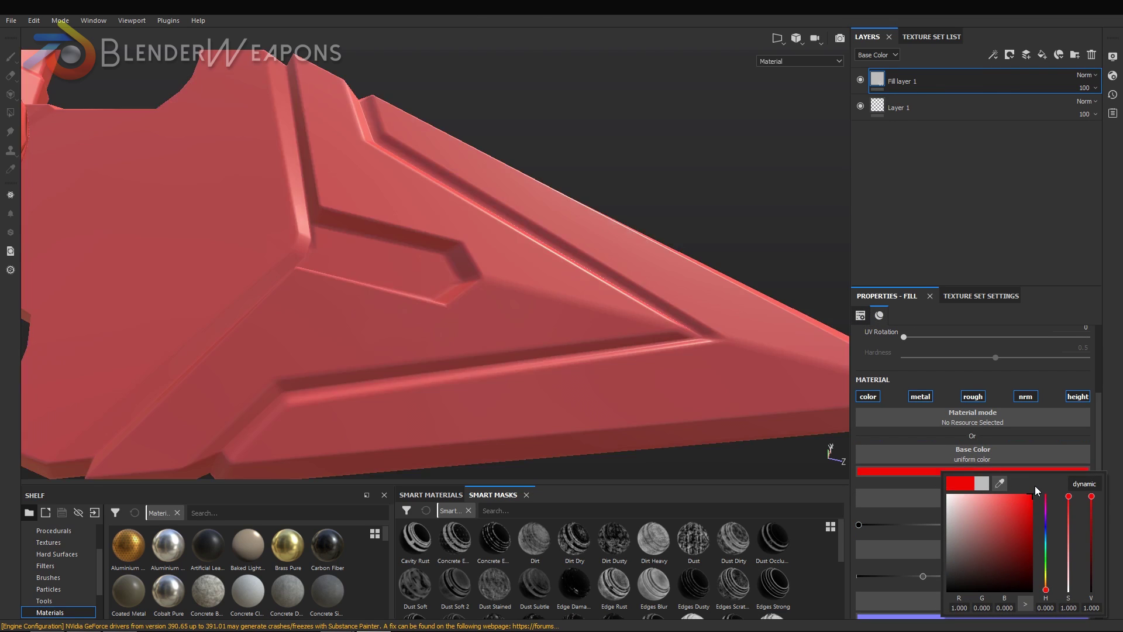
Step: Mask the red fill by colour selection on the grey ID region and check the red blade edges
right_click(940, 82)
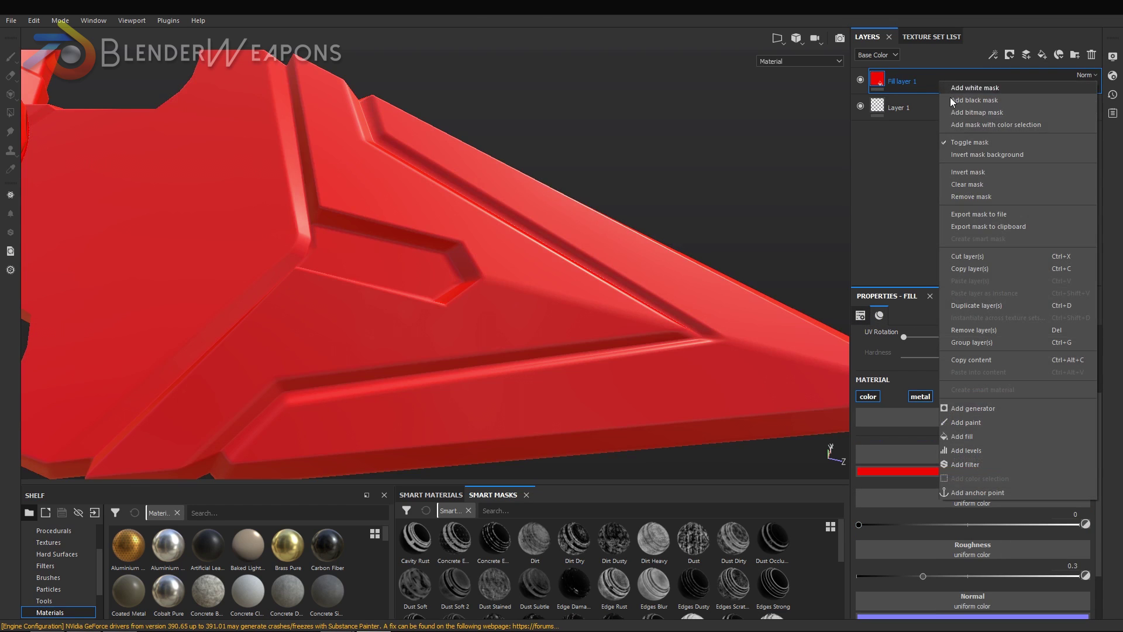
left_click(983, 121)
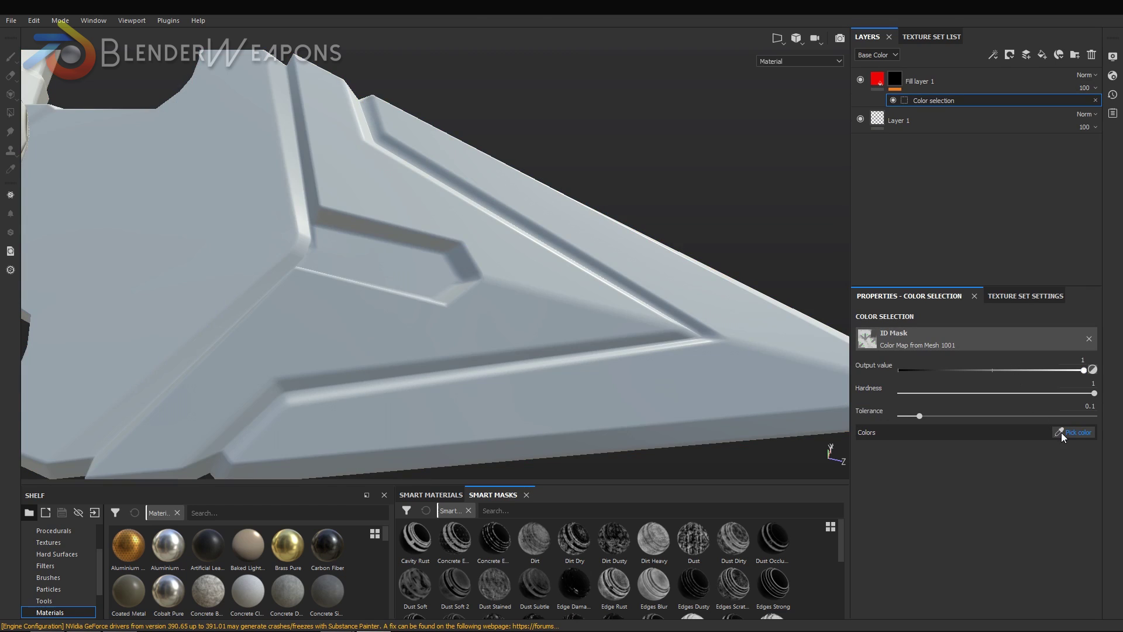
left_click(1062, 433)
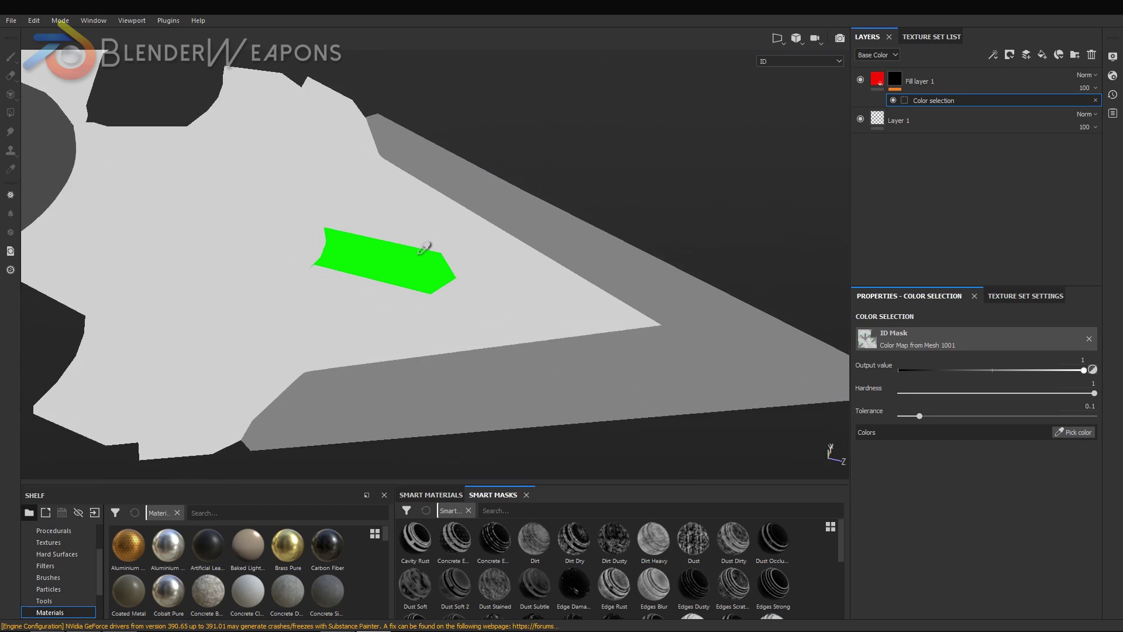
scroll(424, 248, "down", 3)
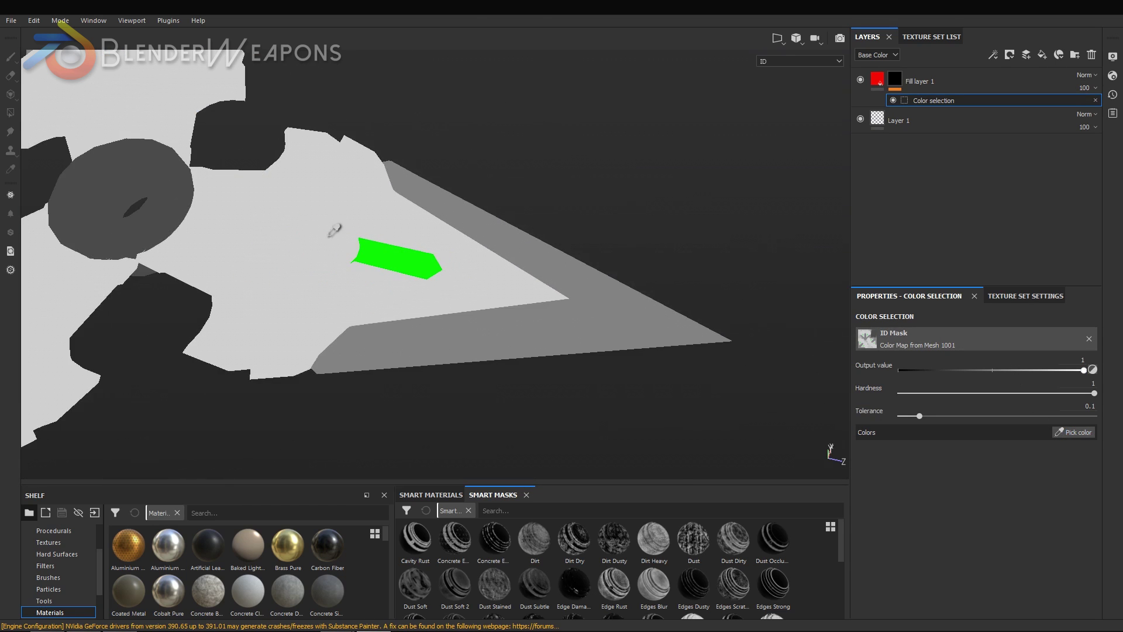
left_click(554, 322)
left_click_drag(403, 303, 394, 309, "alt")
scroll(469, 268, "up", 3)
mouse_move(469, 268)
left_mouse_down("alt")
mouse_move(710, 225)
mouse_move(466, 274)
mouse_move(100, 213)
mouse_move(96, 184)
mouse_move(166, 230)
mouse_move(474, 284)
mouse_move(463, 283)
mouse_move(412, 273)
mouse_move(617, 270)
left_mouse_up("alt")
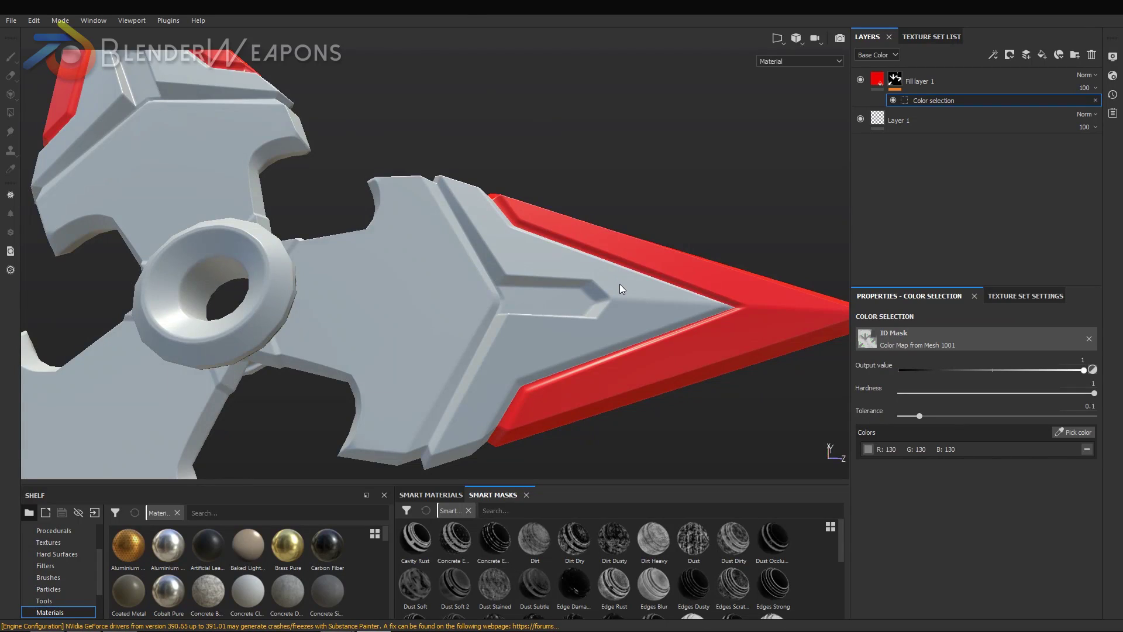
left_click(1011, 295)
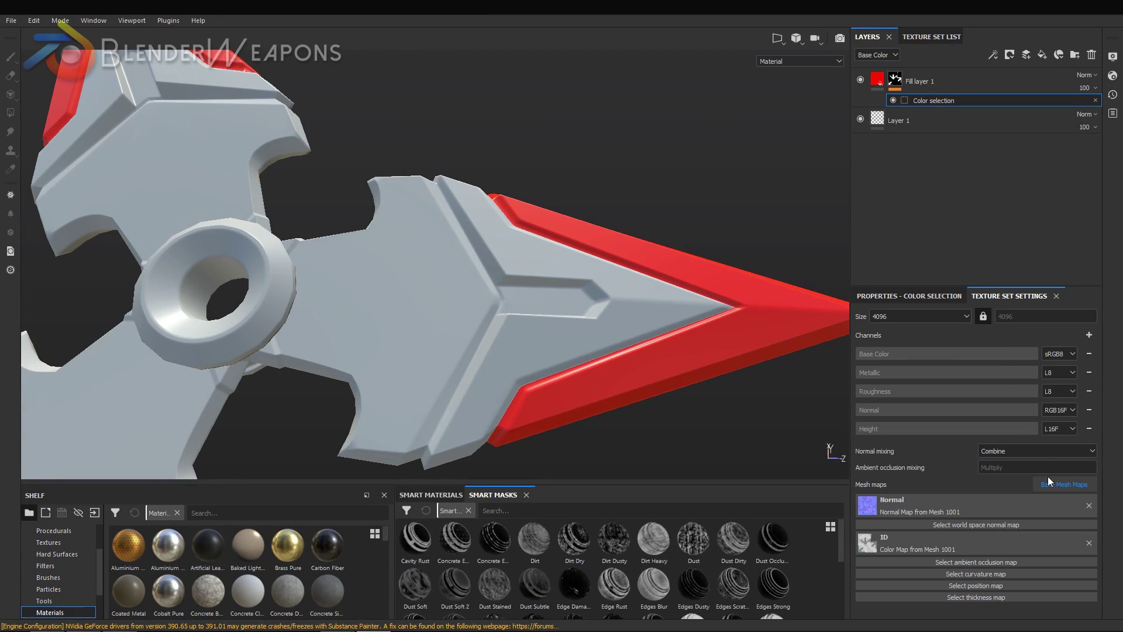
Step: Rebake without Normal and ID, adding ambient occlusion, curvature, position and thickness maps, then inspect the red tip
left_click(1048, 479)
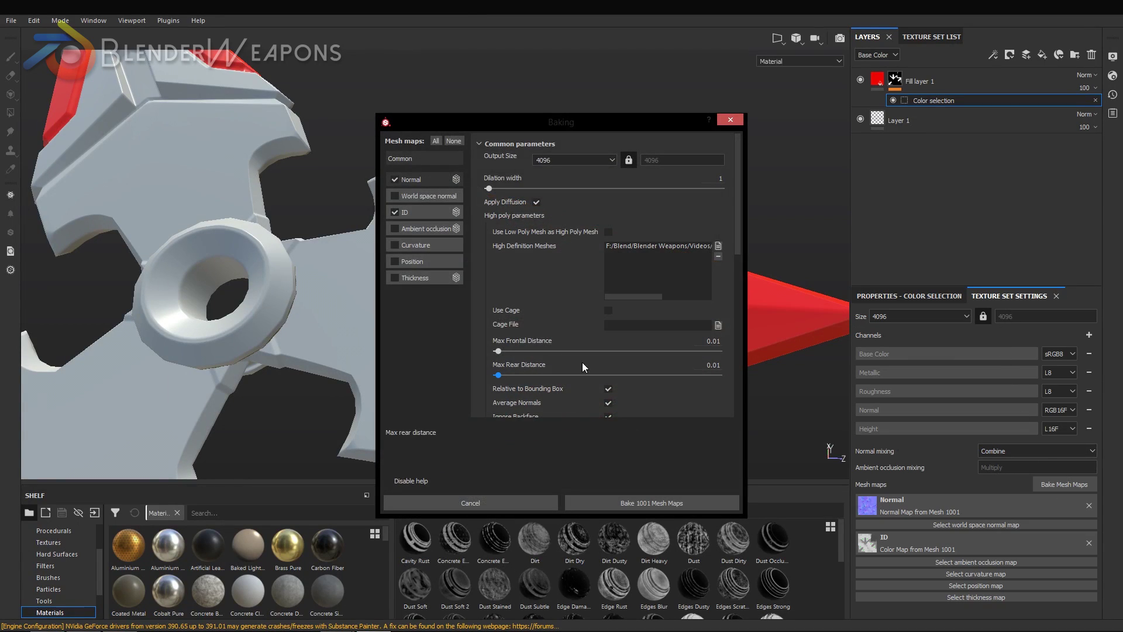
left_click(395, 180)
left_click(395, 212)
left_click(395, 228)
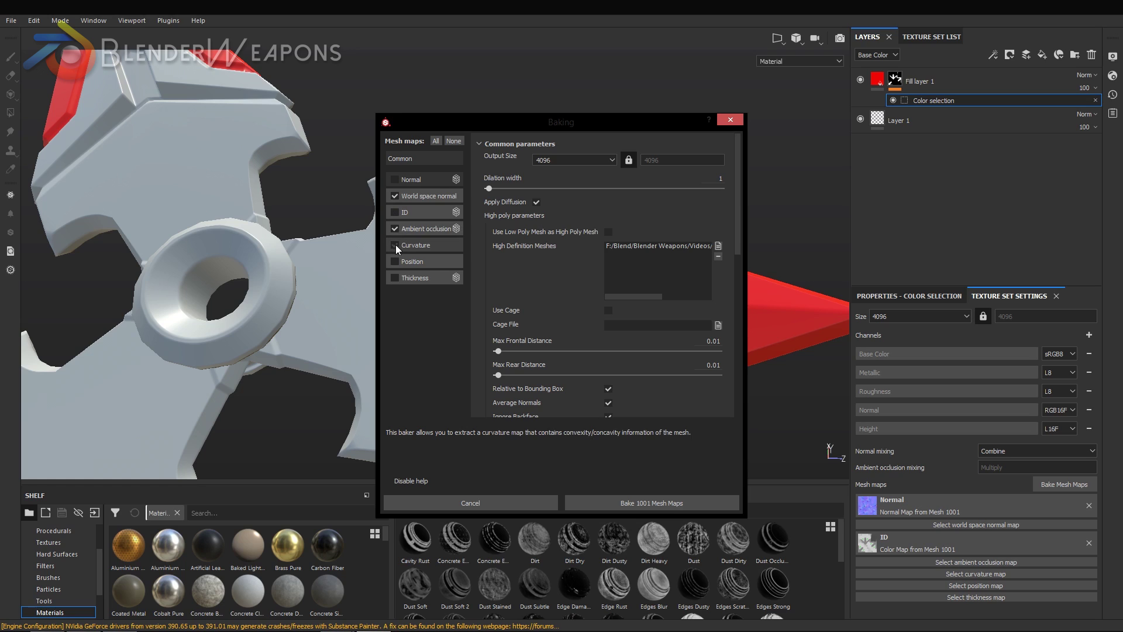
left_click(393, 261)
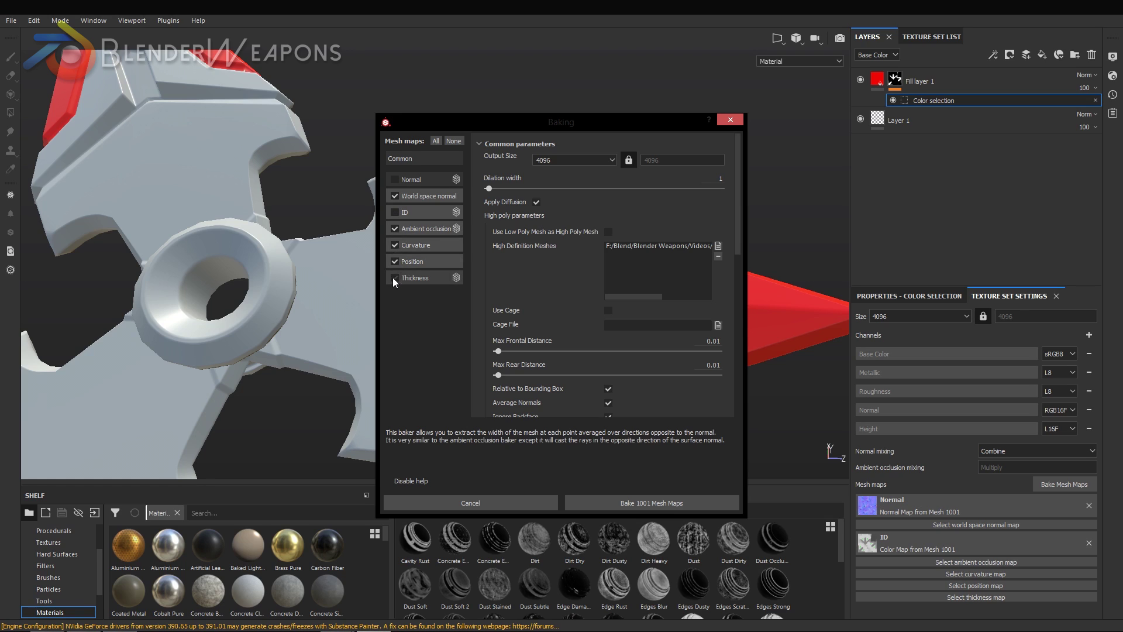
left_click(629, 503)
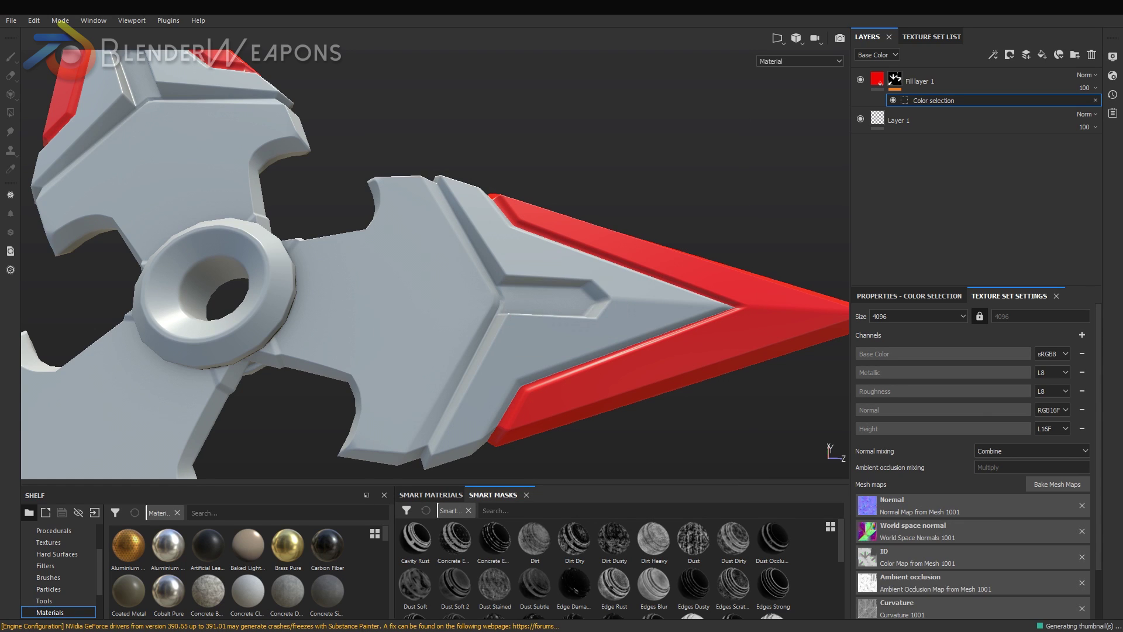
left_click_drag(475, 311, 308, 333, "alt")
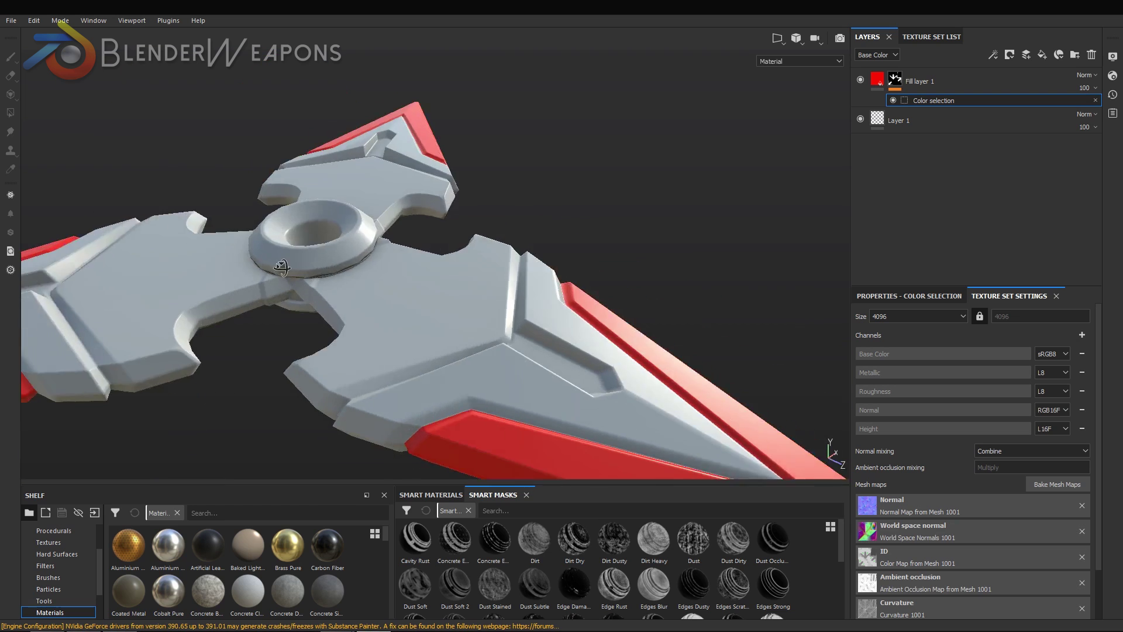
right_click_drag(307, 332, 201, 376, "alt")
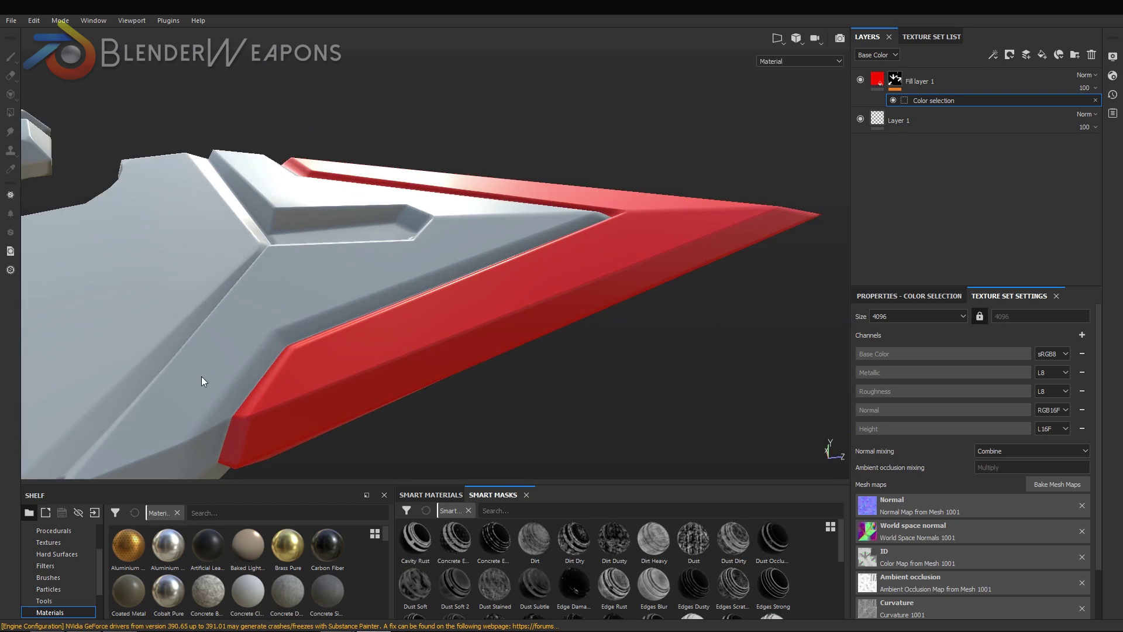
mouse_move(201, 377)
middle_mouse_down("alt")
mouse_move(494, 297)
mouse_move(495, 318)
middle_mouse_up("alt")
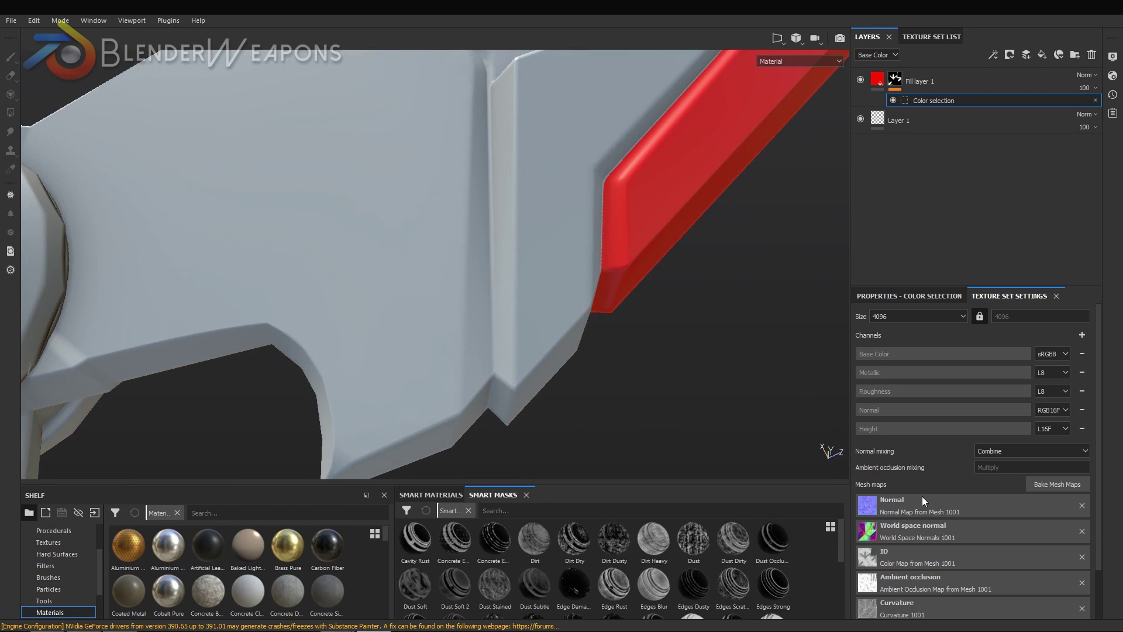
scroll(953, 542, "down", 2)
scroll(969, 429, "up", 2)
Step: Add an Emissive channel to the texture set and create Fill layer 2 at the top
left_click(1082, 334)
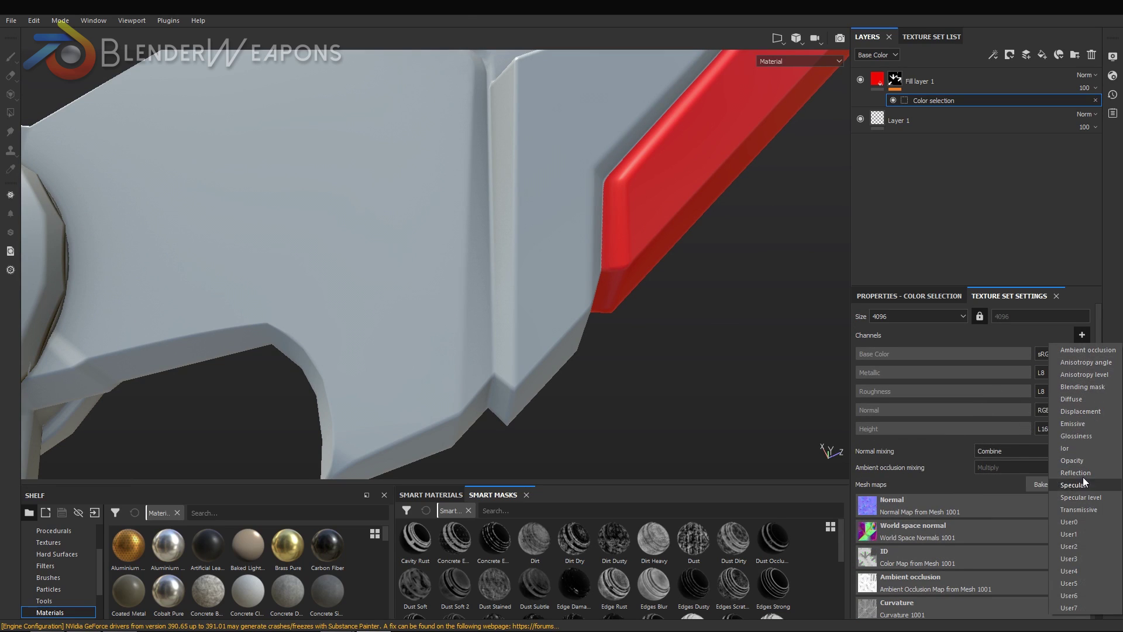
left_click(1082, 422)
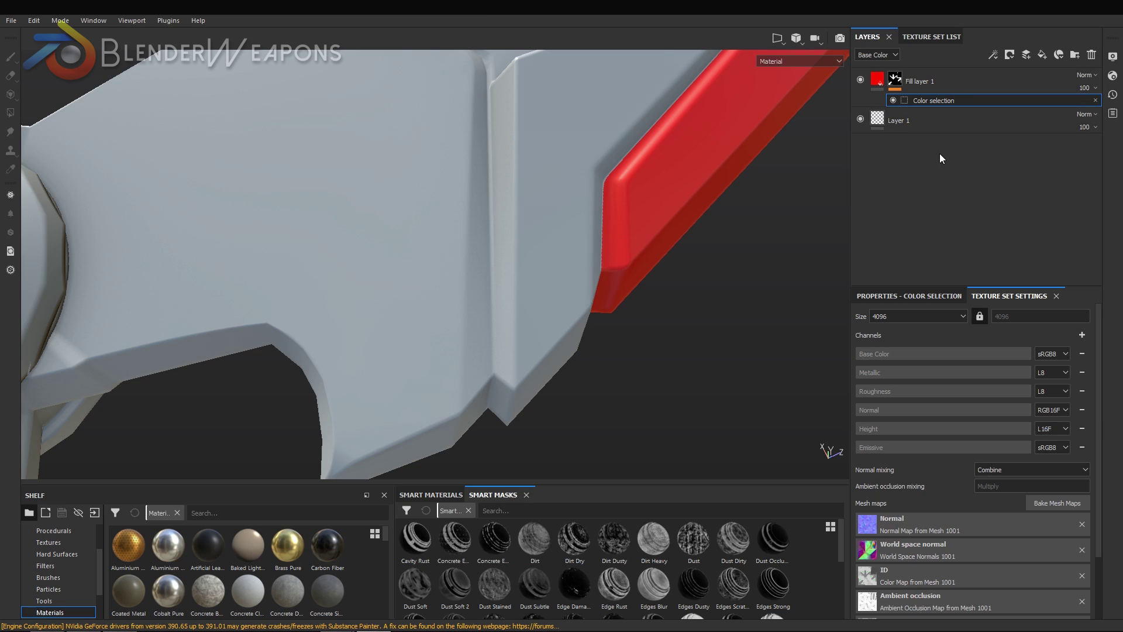
left_click(1041, 55)
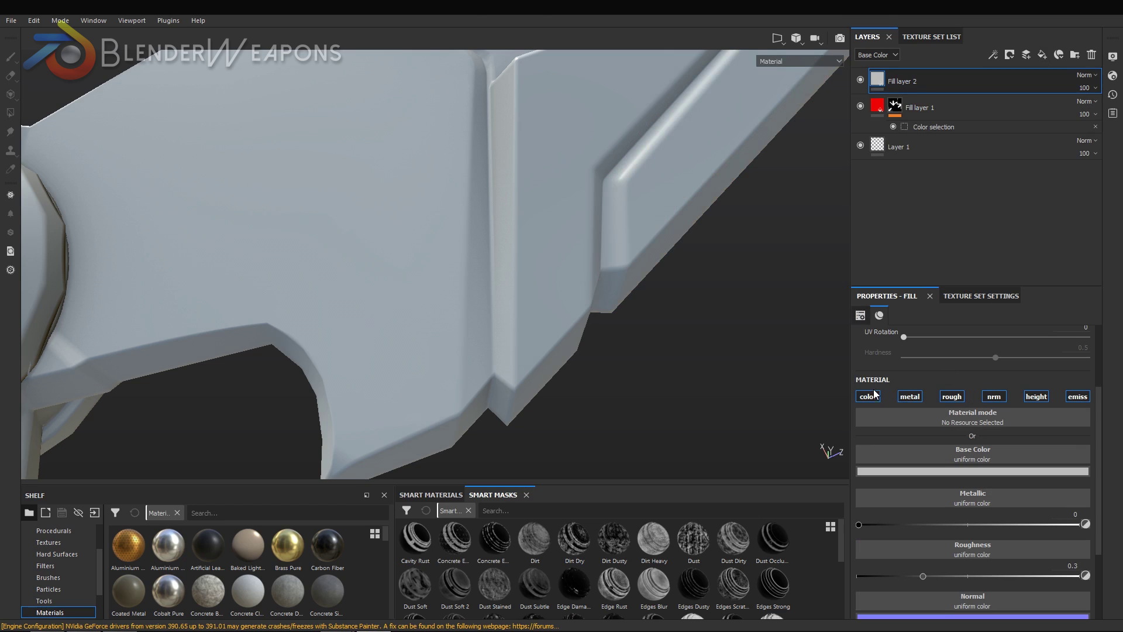
Step: Disable color, metal, rough, nrm and height on Fill layer 2 and make its emissive colour bright green
left_click(868, 396)
left_click(912, 398)
left_click(952, 398)
left_click(994, 402)
left_click(1041, 404)
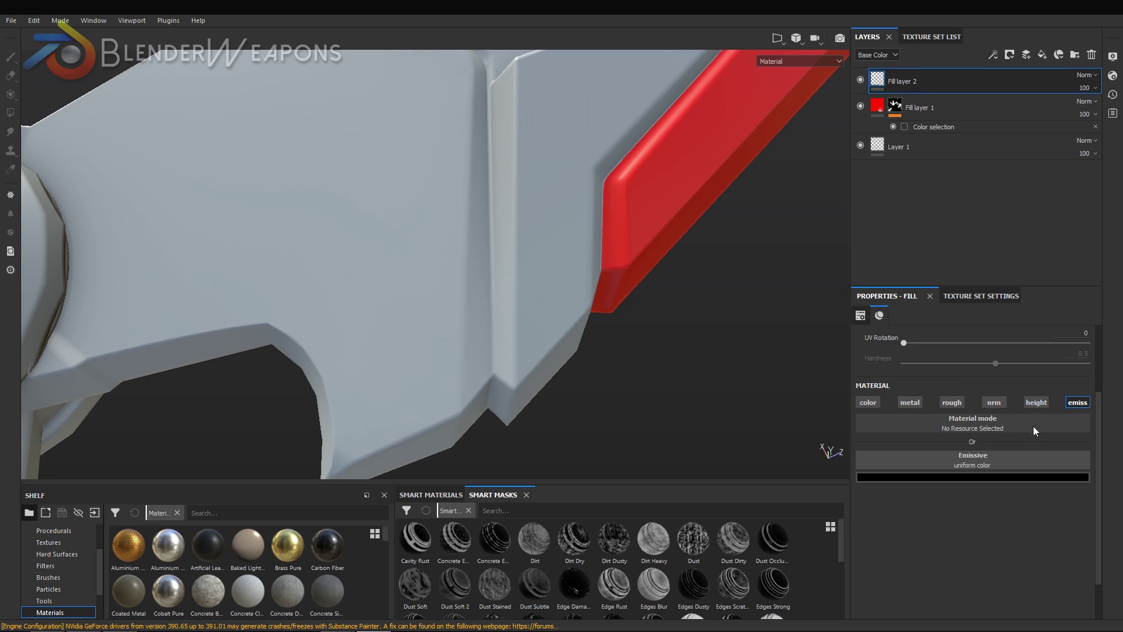
left_click(971, 475)
left_click_drag(982, 527, 964, 500)
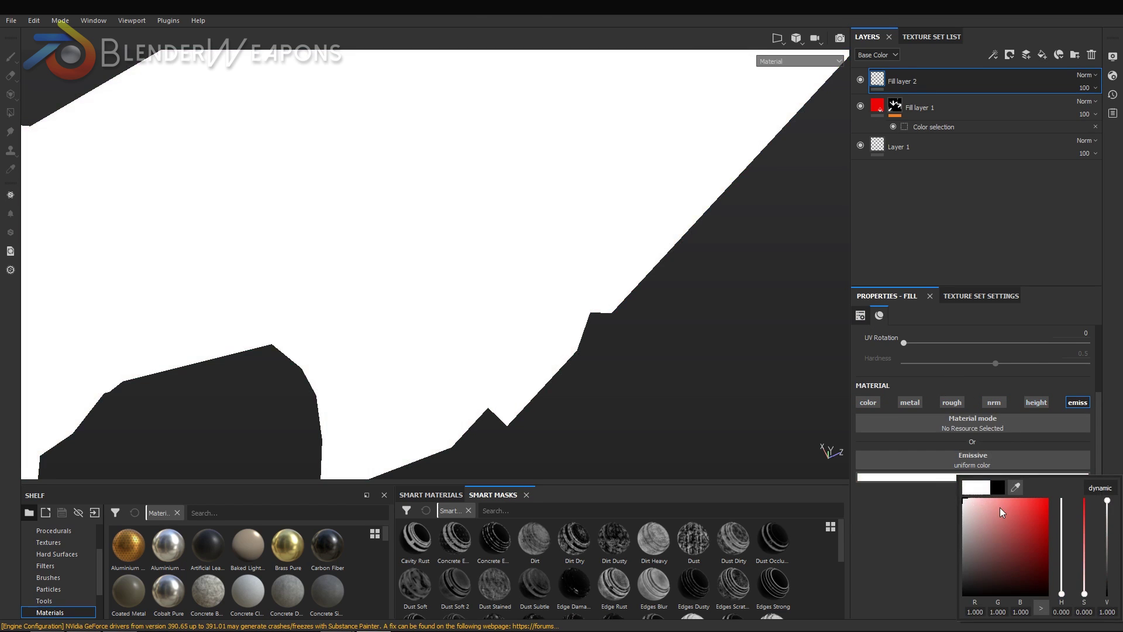
left_click(1084, 520)
left_click_drag(1061, 559, 1062, 566)
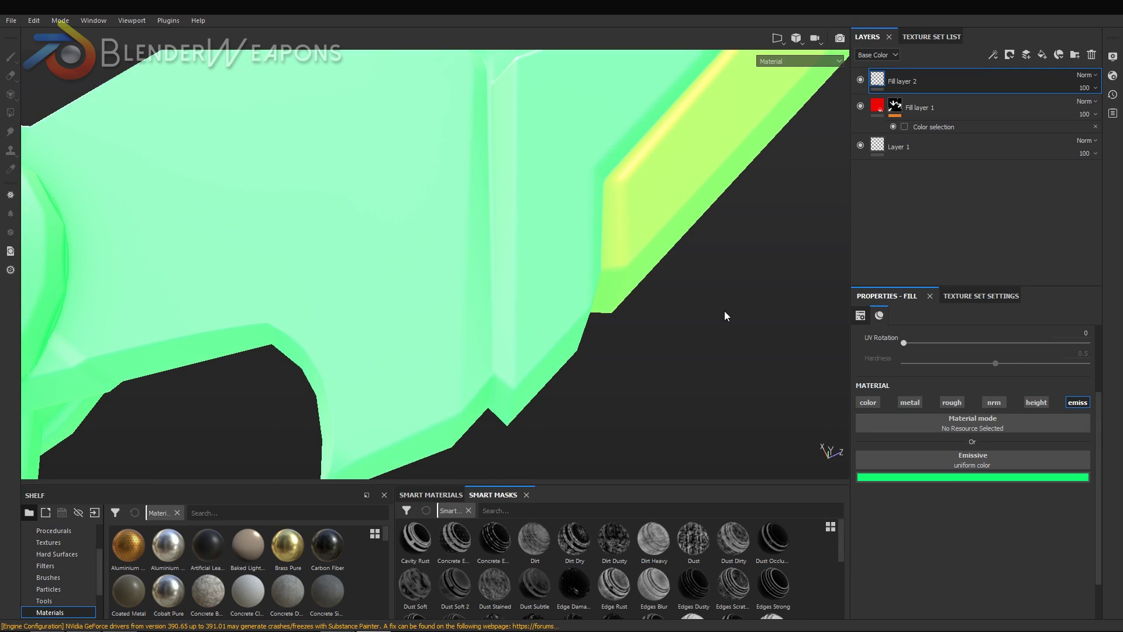
scroll(727, 314, "up", 2)
scroll(718, 308, "down", 3)
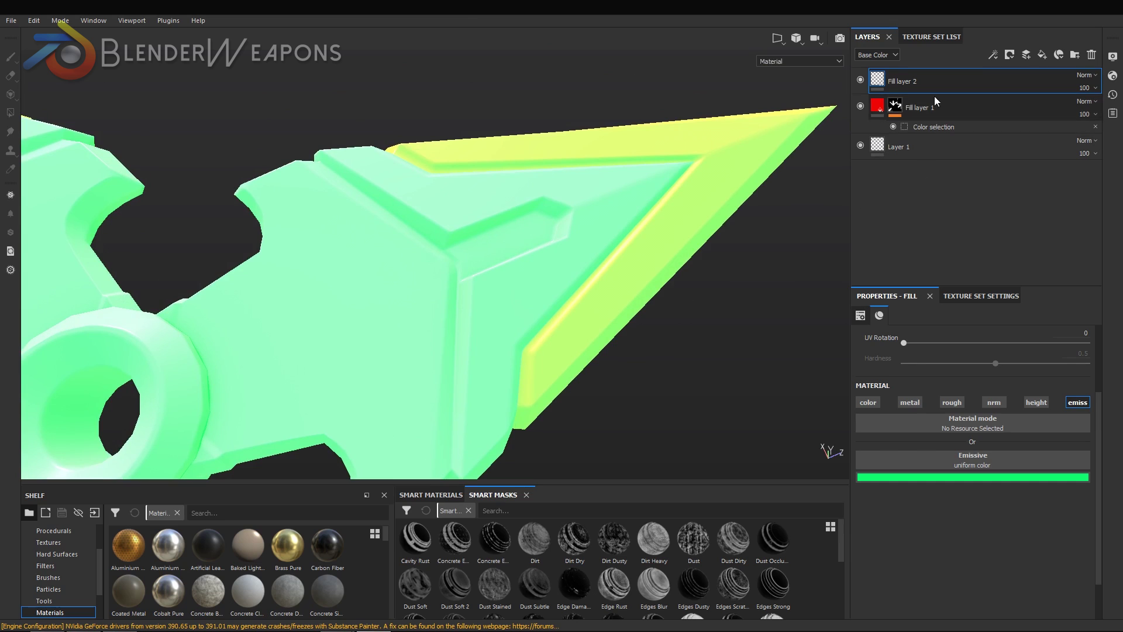
Step: Mask Fill layer 2 by colour selection on the green ID inset and check the glow
right_click(935, 80)
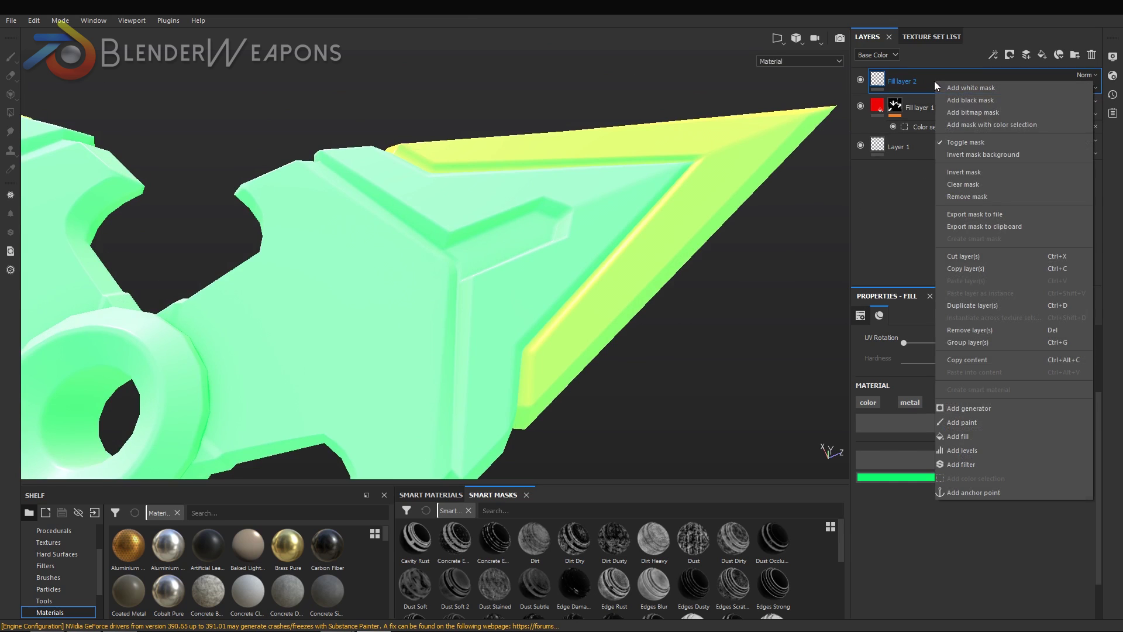
left_click(965, 126)
left_click(1075, 431)
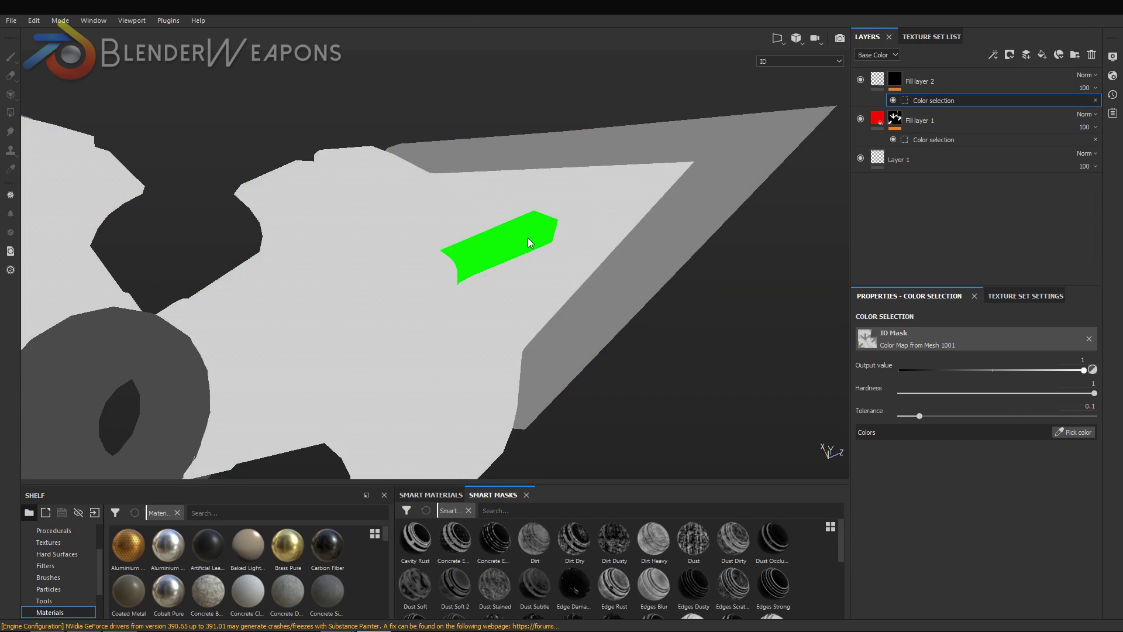
left_click(497, 245)
mouse_move(408, 377)
left_mouse_down("alt")
mouse_move(571, 281)
mouse_move(363, 304)
mouse_move(332, 353)
mouse_move(314, 348)
left_mouse_up("alt")
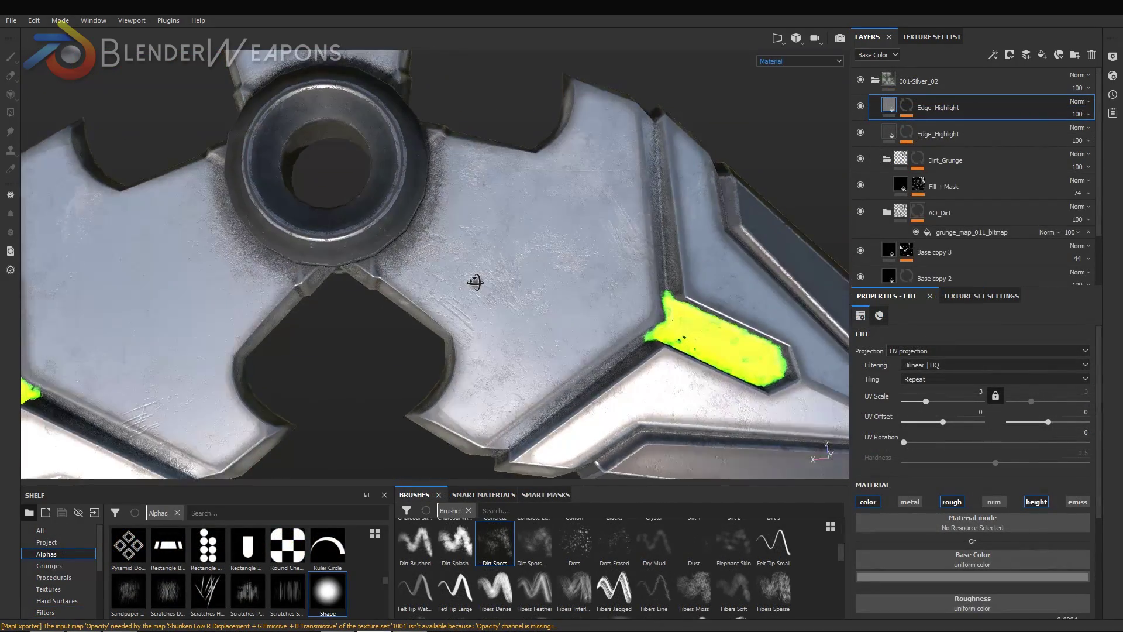
mouse_move(476, 282)
left_mouse_down("alt")
mouse_move(469, 253)
mouse_move(494, 279)
mouse_move(482, 258)
left_mouse_up("alt")
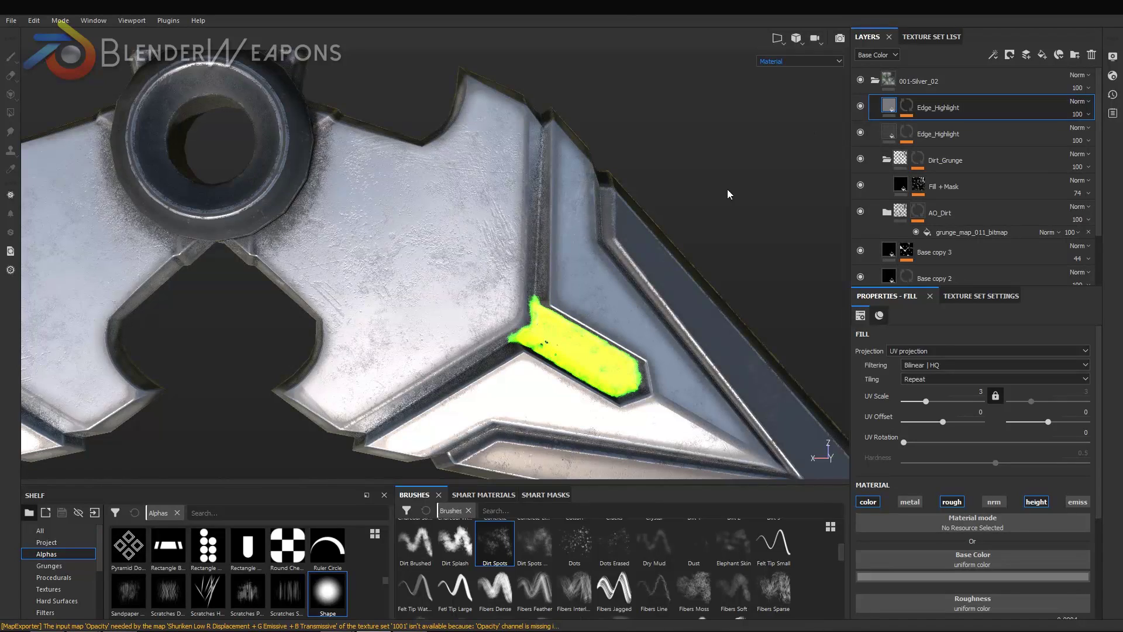
Step: Enable Activate Post Effects in the Camera display settings to preview the inset glare
left_click(1113, 56)
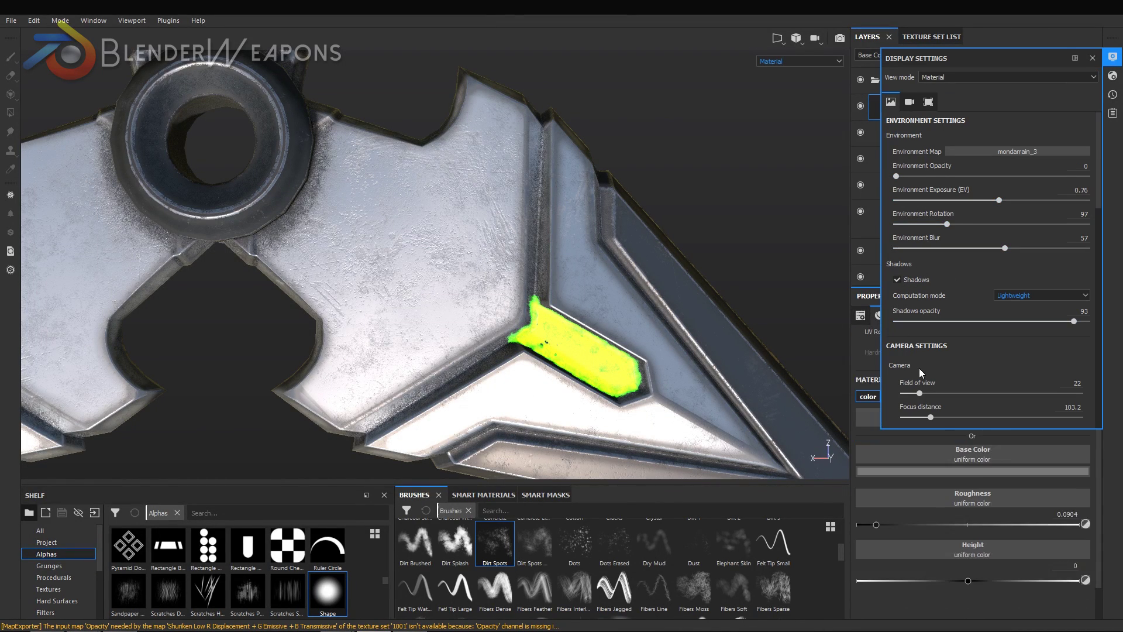
left_click(909, 103)
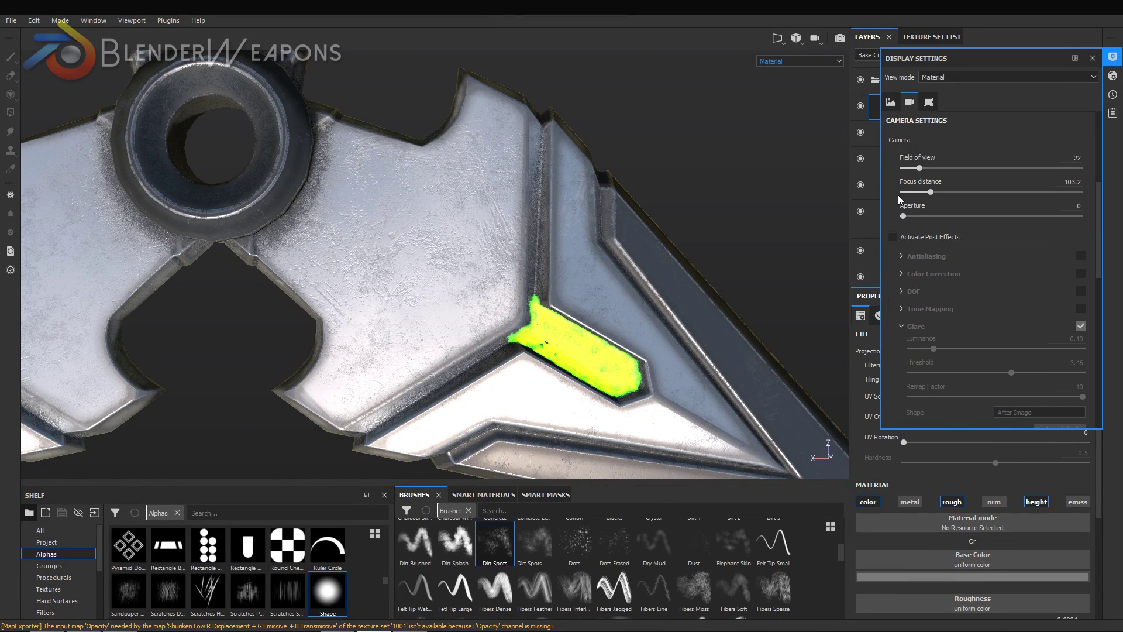
left_click(893, 237)
left_click_drag(473, 289, 426, 349, "alt")
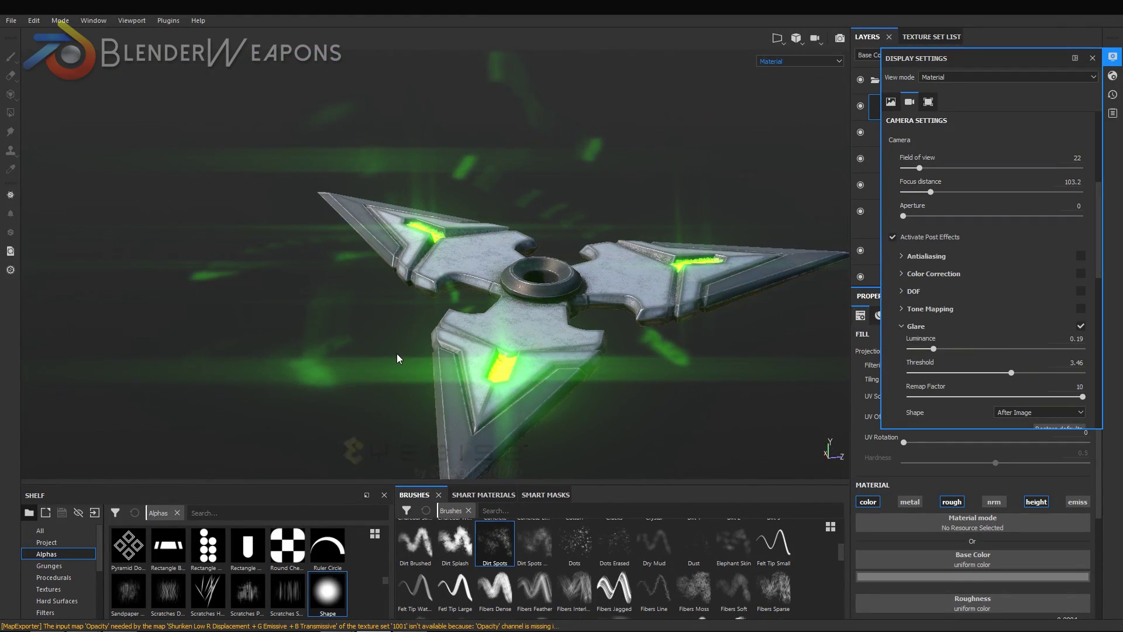
mouse_move(425, 349)
left_mouse_down("alt")
mouse_move(582, 332)
mouse_move(506, 342)
left_mouse_up("alt")
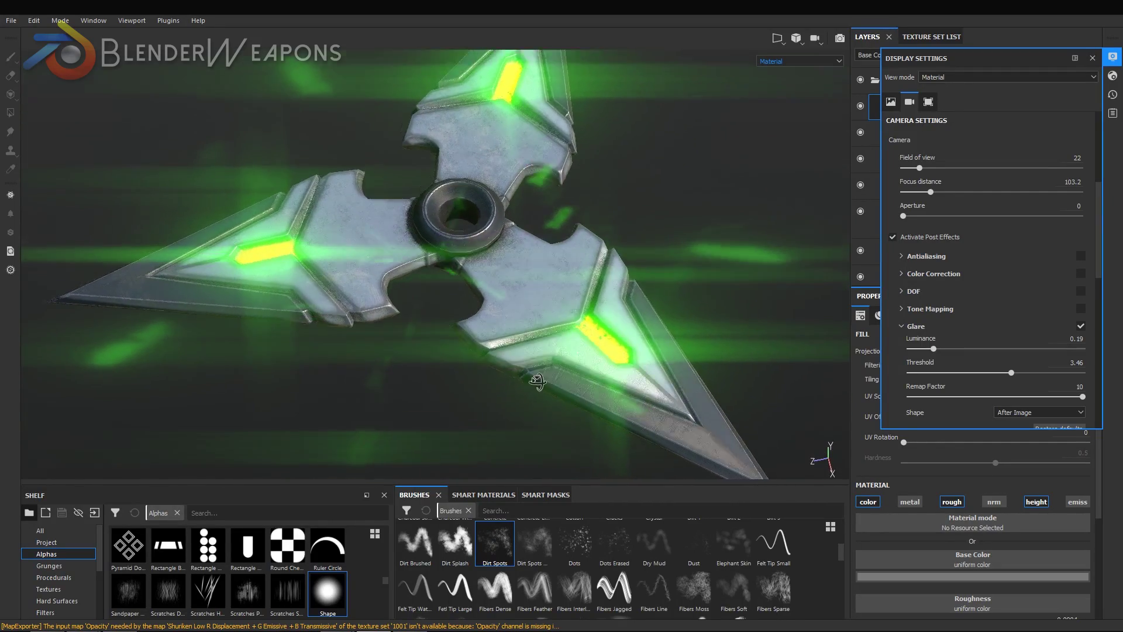
scroll(542, 318, "up", 10)
right_click_drag(559, 240, 446, 188, "shift")
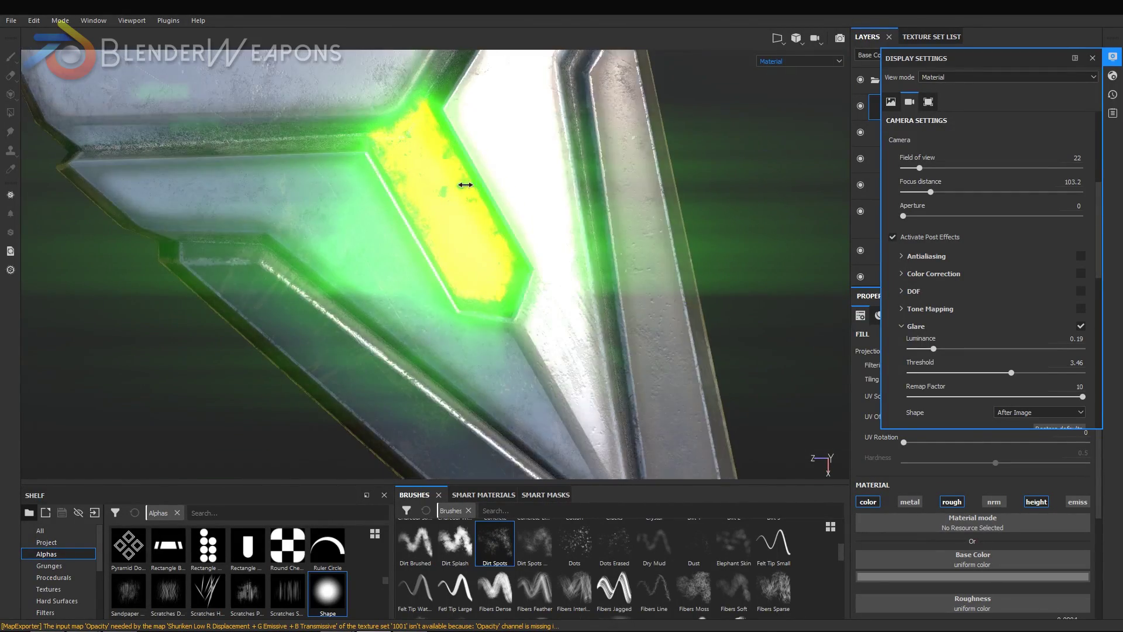
Step: Turn post effects back off, close Display Settings, and open the export window with Ctrl+Shift+E
left_click(893, 237)
left_click(1092, 58)
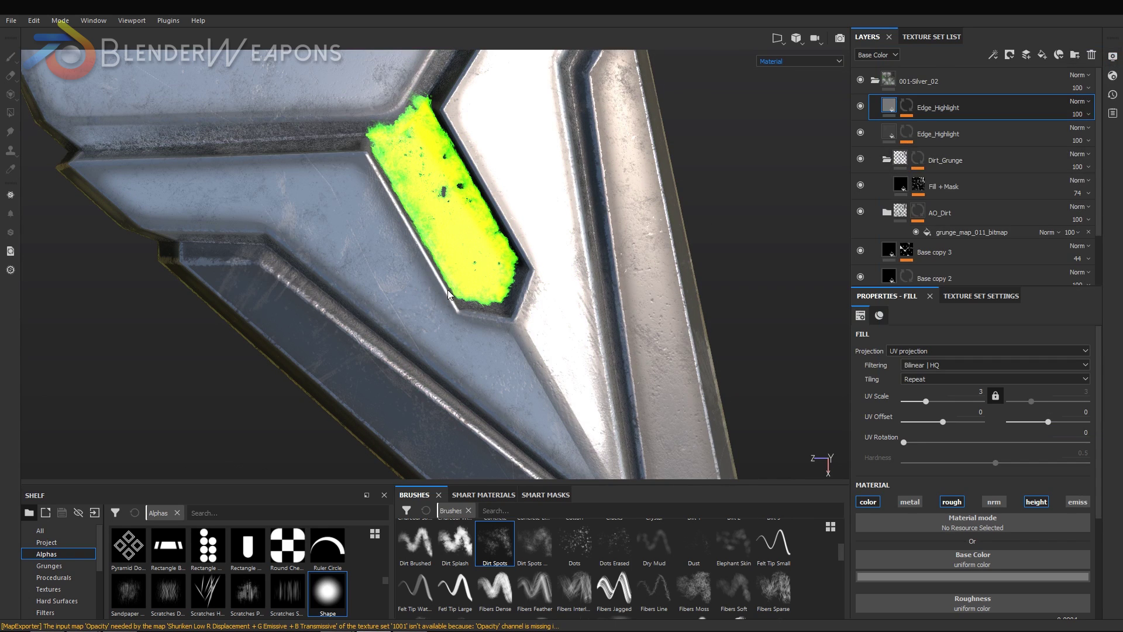
scroll(457, 311, "down", 3)
scroll(457, 312, "down", 4)
scroll(458, 312, "down", 3)
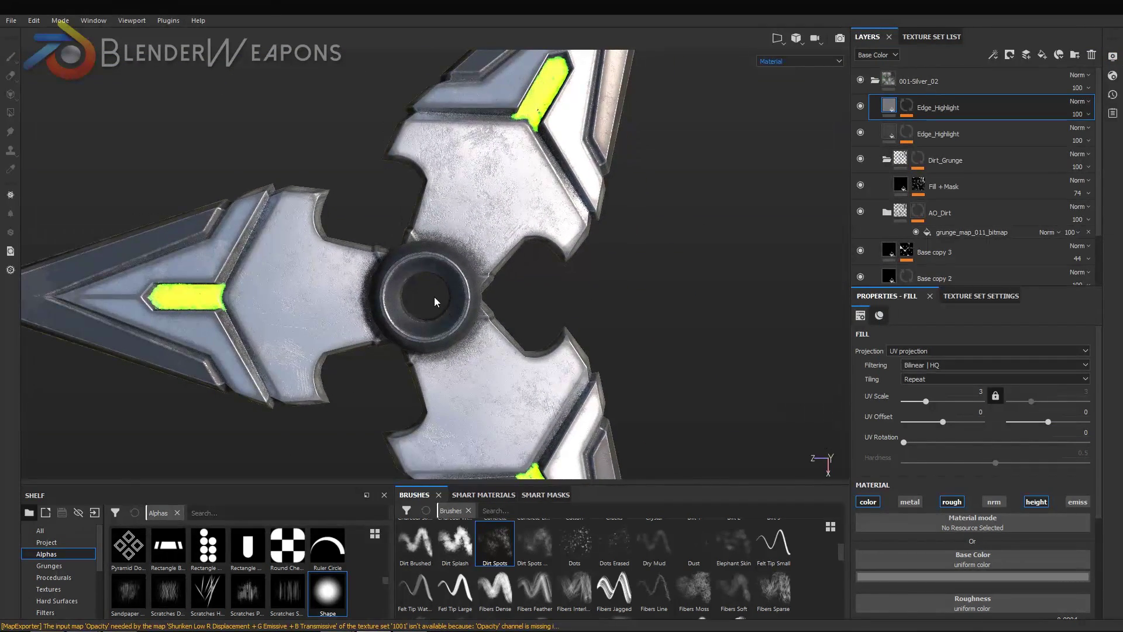
key("ctrl+shift+e")
Step: Create a new export preset named 'Cycles Template'
left_click(349, 135)
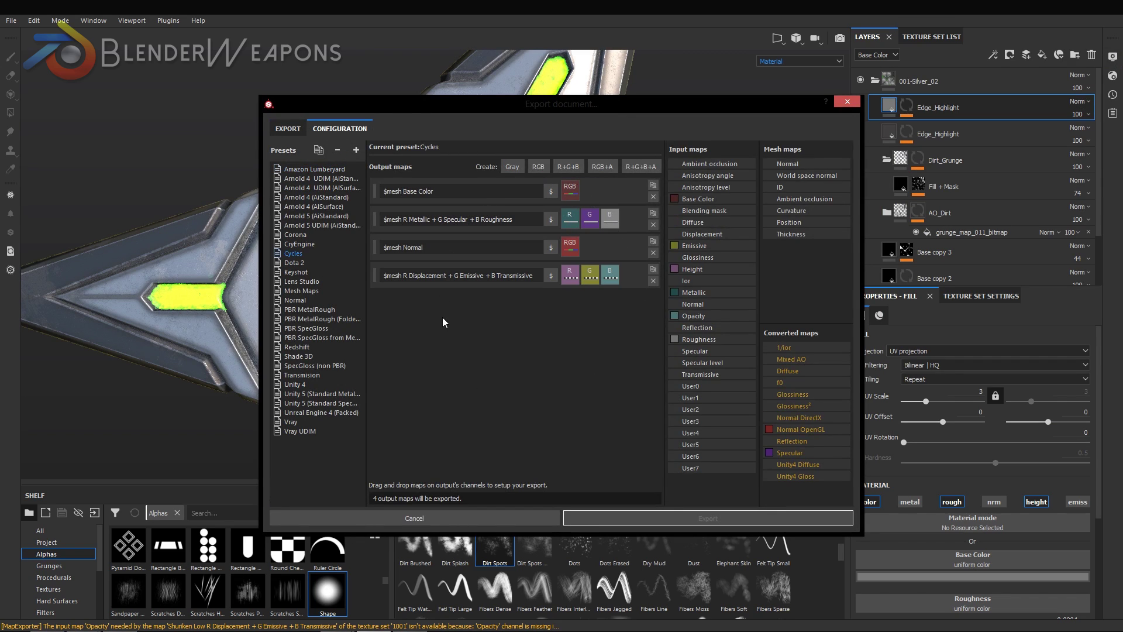
left_click(356, 150)
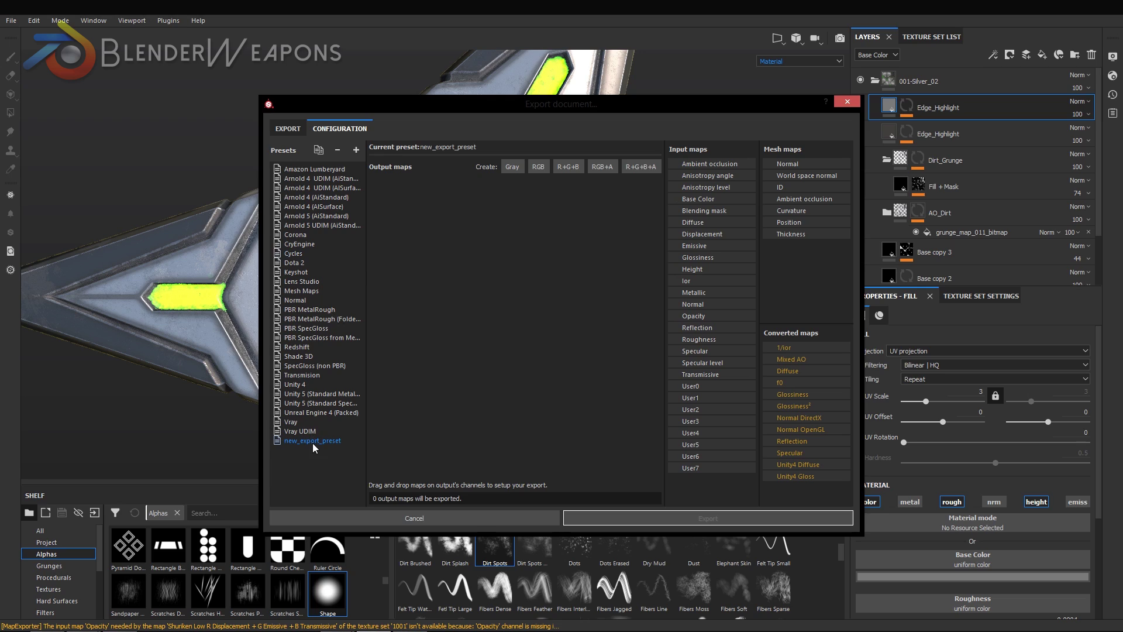
right_click(312, 443)
left_click(327, 446)
type("Cyc")
type("te")
key("Return")
Step: Add an RGB output map named '$project Base Color'
left_click(532, 171)
left_click(549, 192)
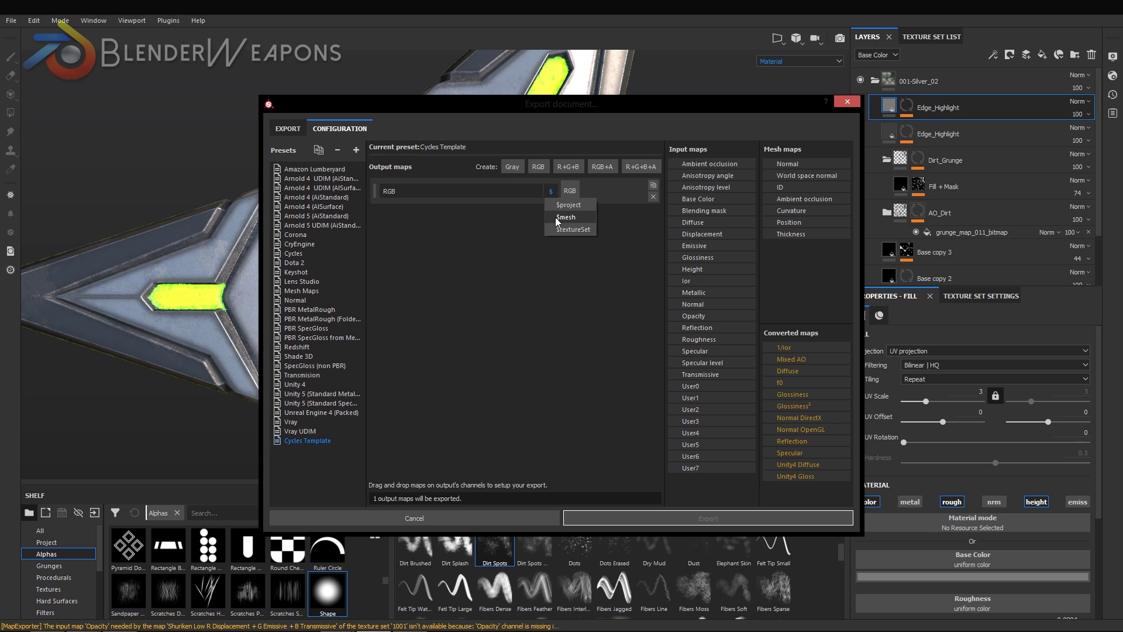
left_click(556, 216)
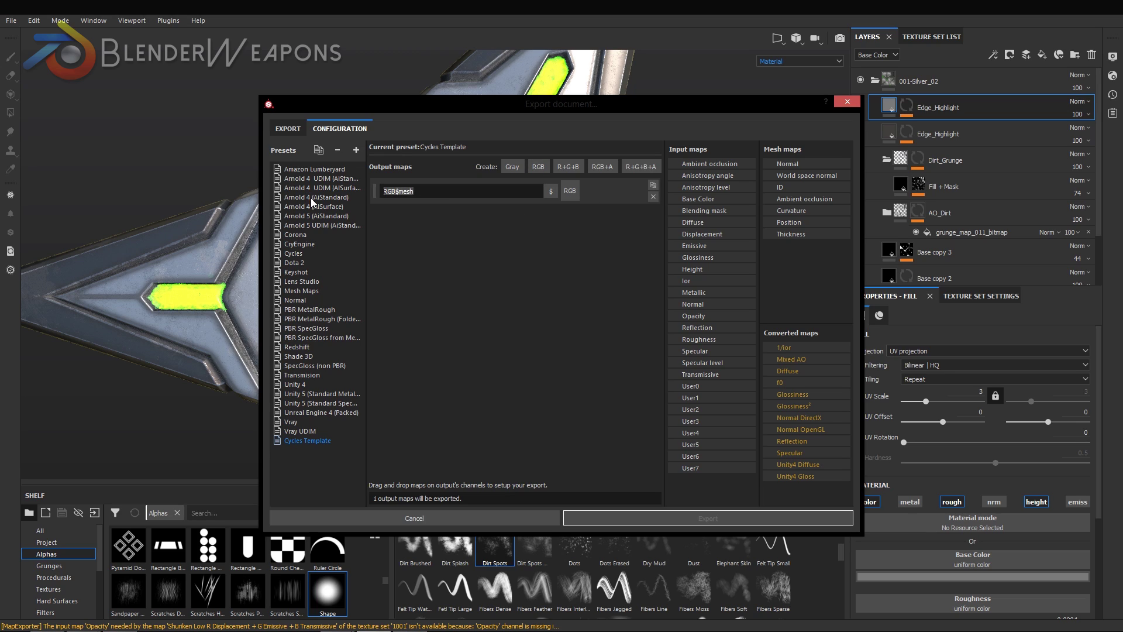
key("BackSpace")
left_click(550, 191)
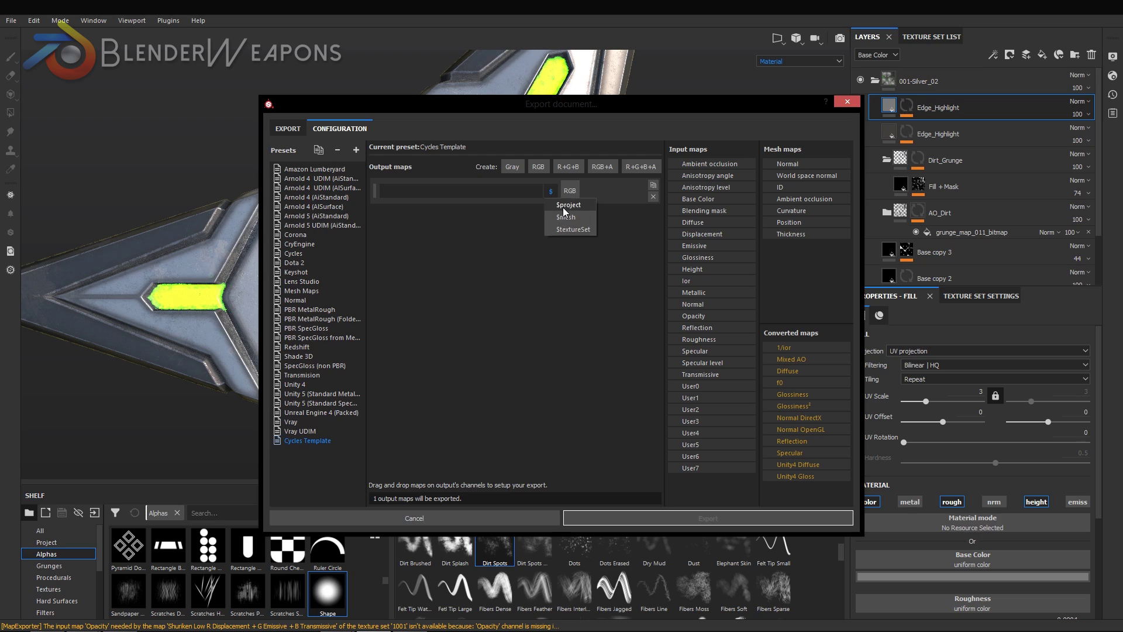
left_click(564, 206)
left_click(426, 191)
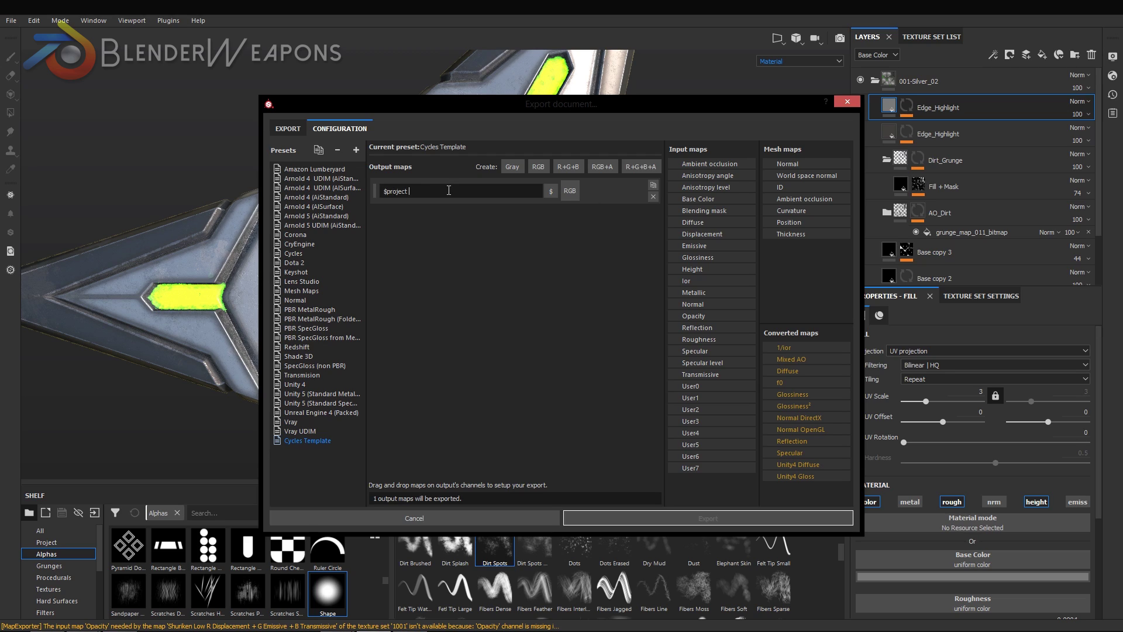
type("Base")
type(" Color")
Step: Assign Base Color to the first map and add a '$project Normal' map using Normal OpenGL
left_click_drag(694, 202, 573, 192)
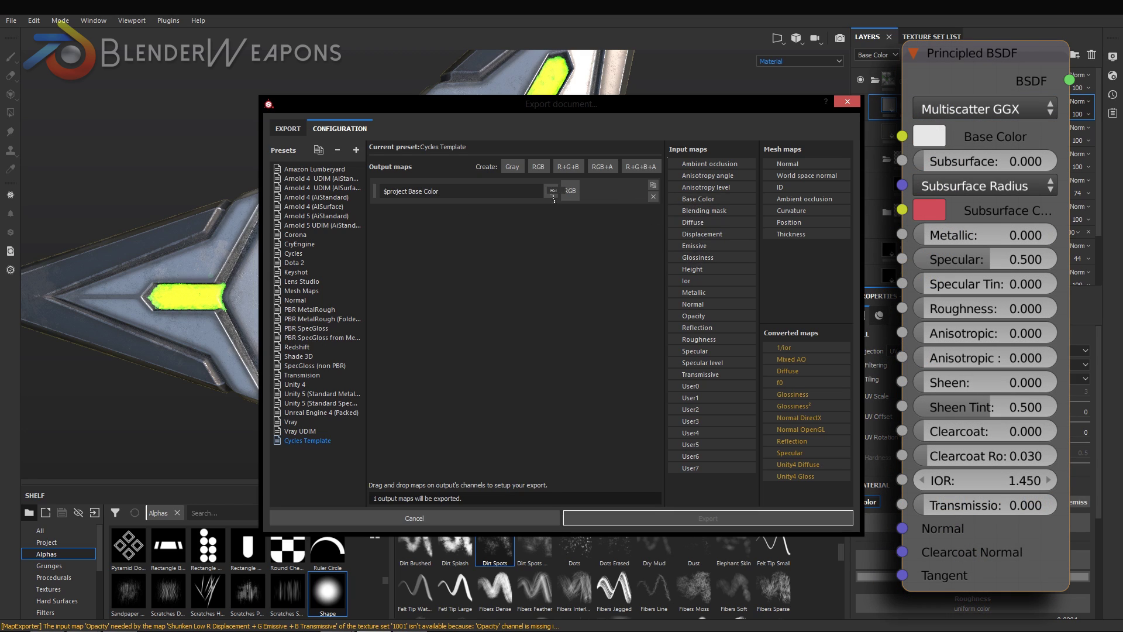
left_click(598, 213)
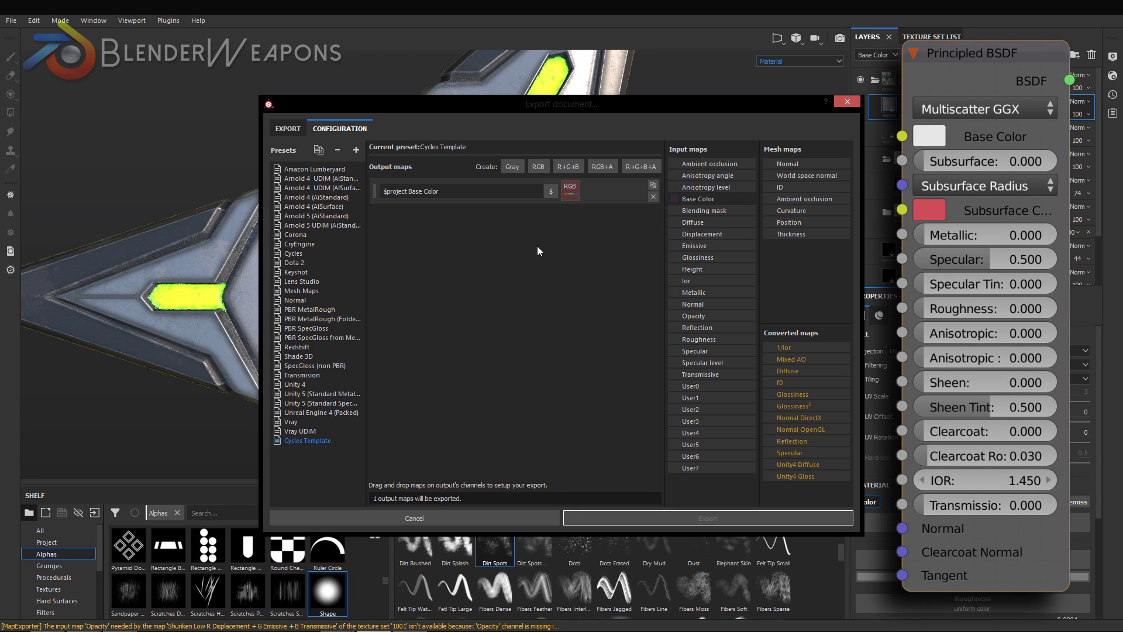
left_click(538, 168)
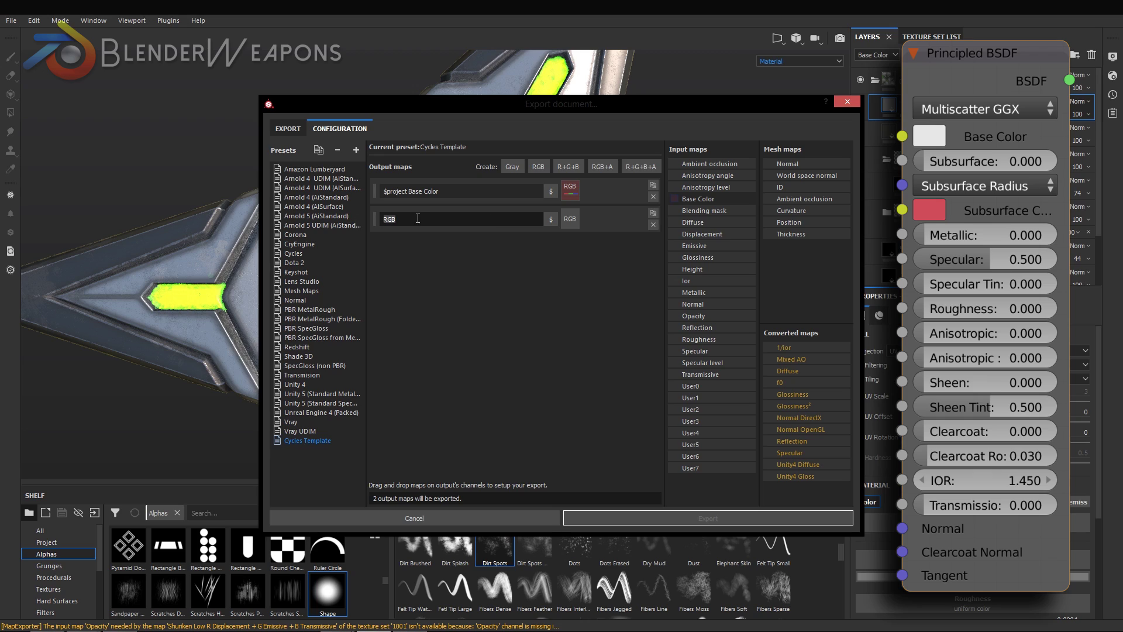
left_click(548, 221)
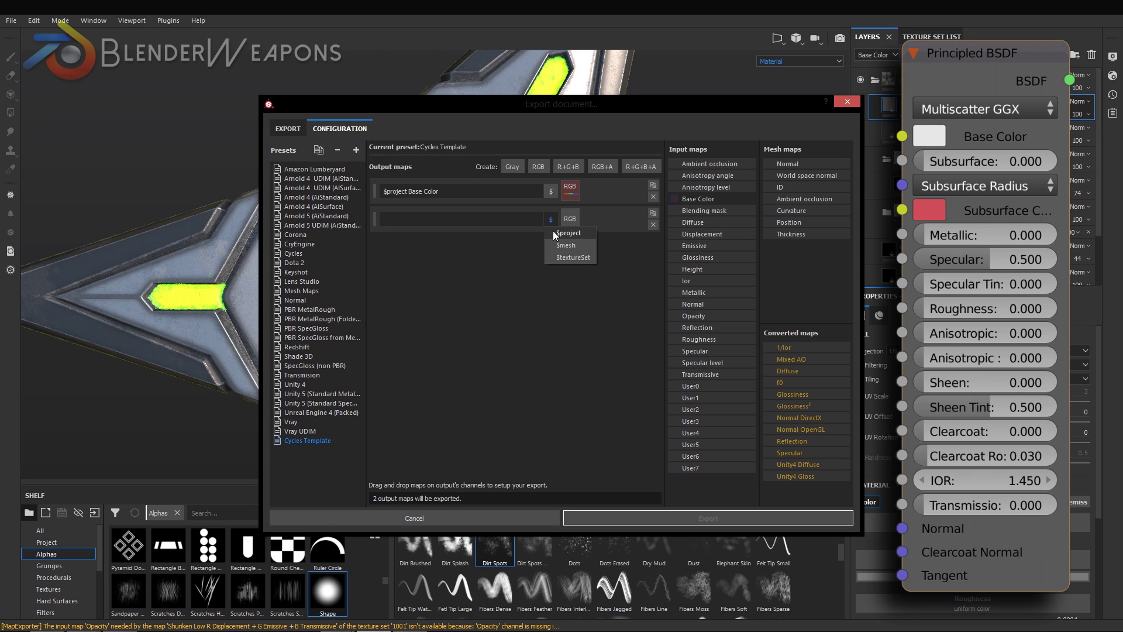
left_click(553, 230)
type("N")
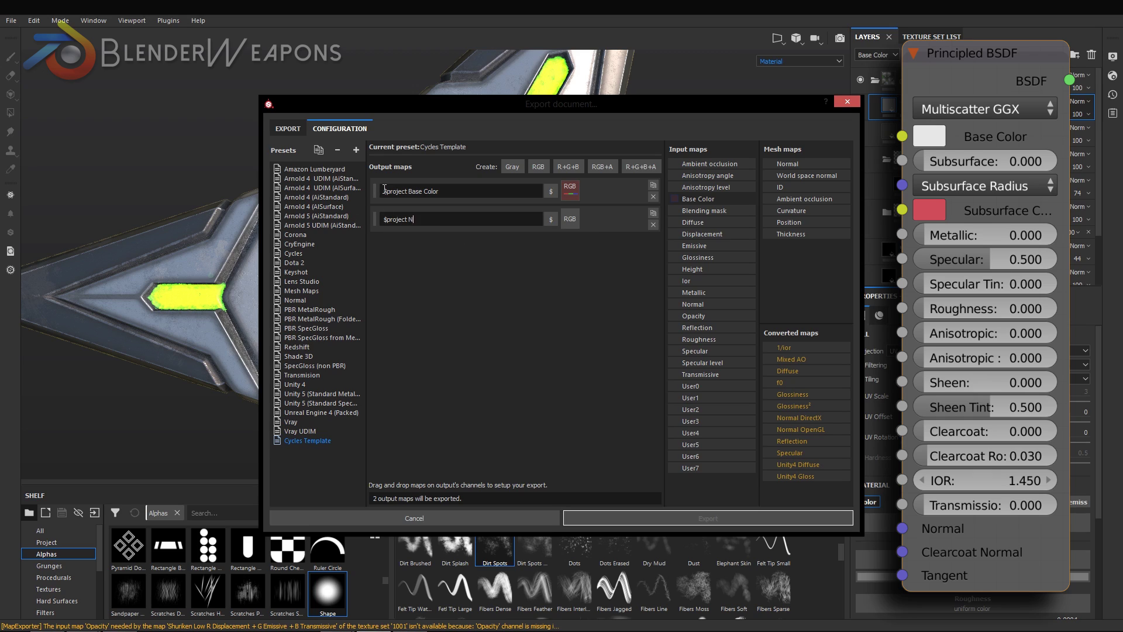
type("ormal")
mouse_move(805, 430)
left_mouse_down()
mouse_move(541, 222)
mouse_move(575, 220)
left_mouse_up()
left_click(597, 240)
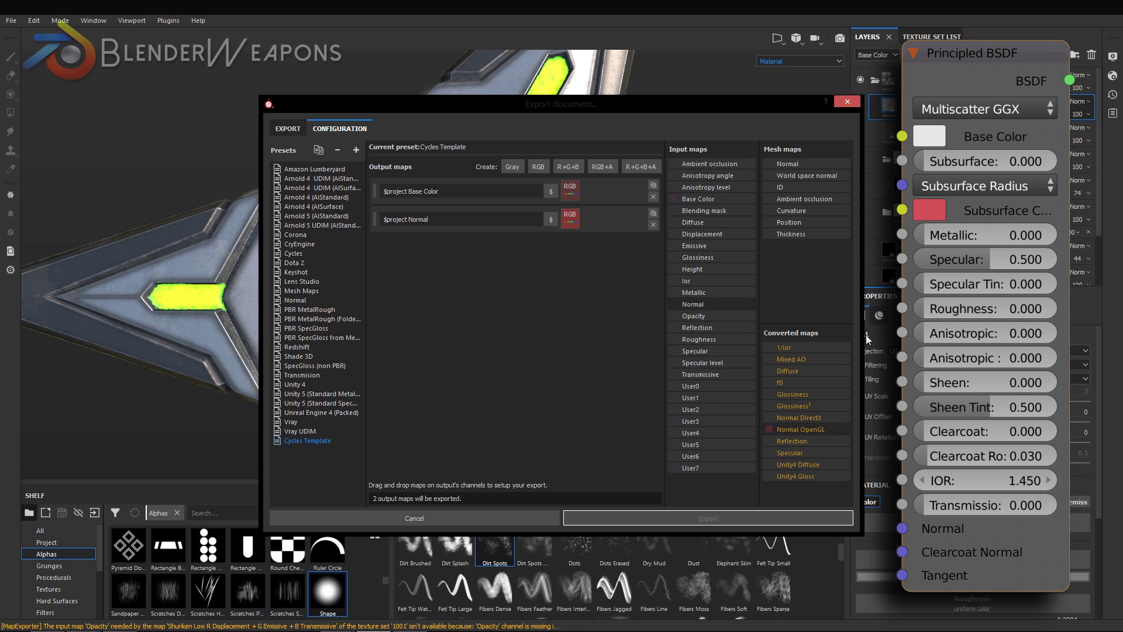
Step: Add a separate-channel map packing Metallic, Specular and Roughness into R, G and B
left_click(570, 170)
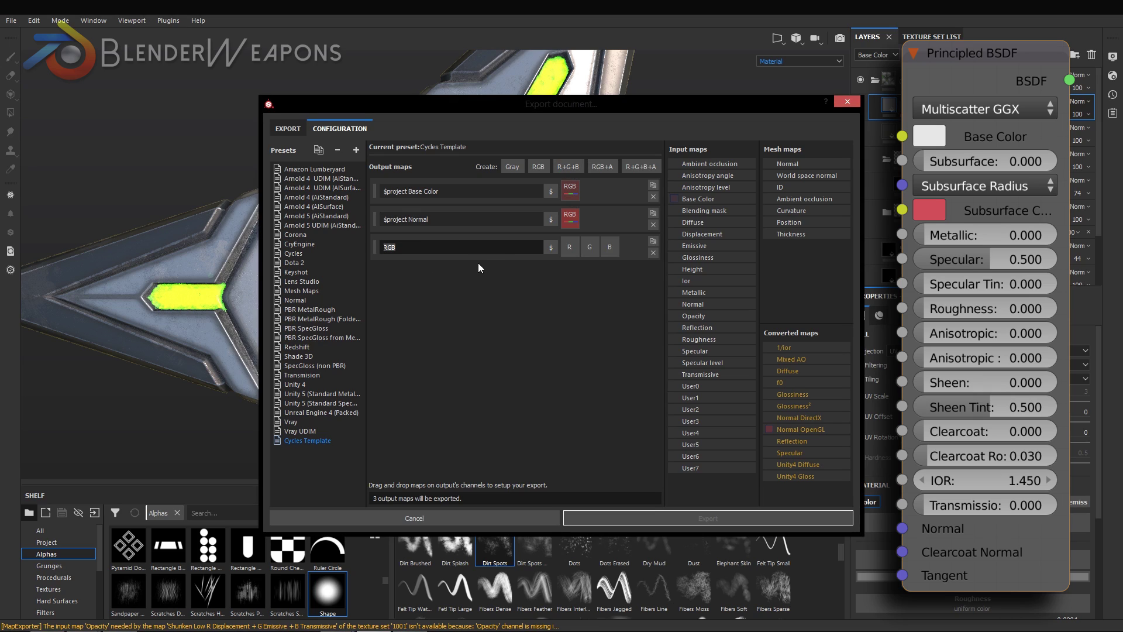
key("BackSpace")
left_click(551, 248)
left_click(554, 262)
type("Roughn")
type("ess")
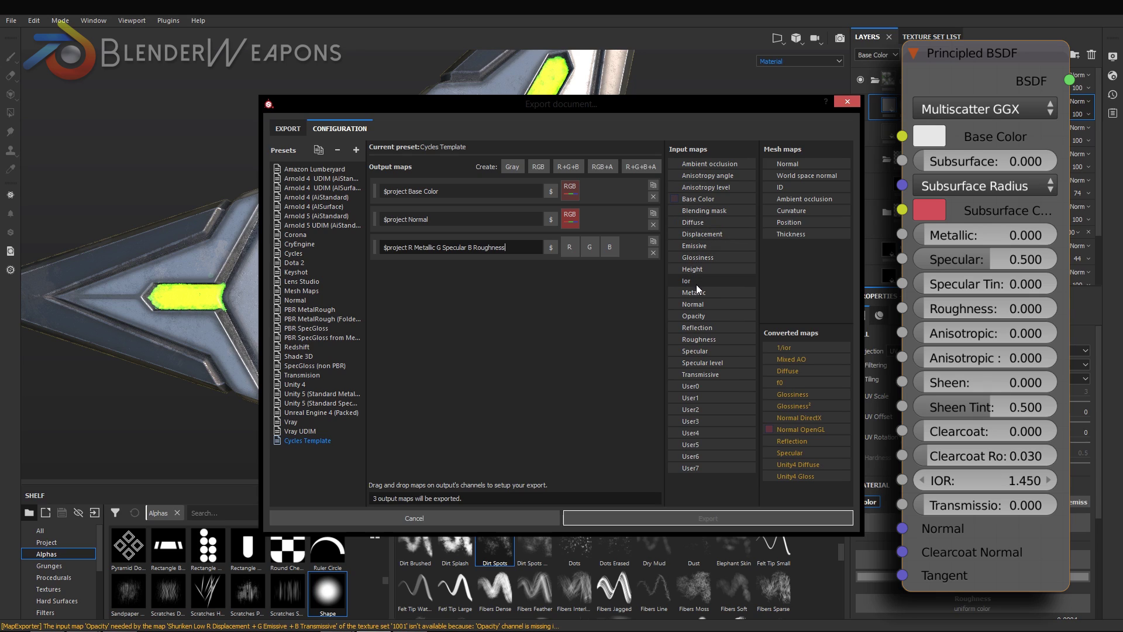
mouse_move(693, 292)
left_mouse_down()
mouse_move(553, 249)
mouse_move(574, 247)
left_mouse_up()
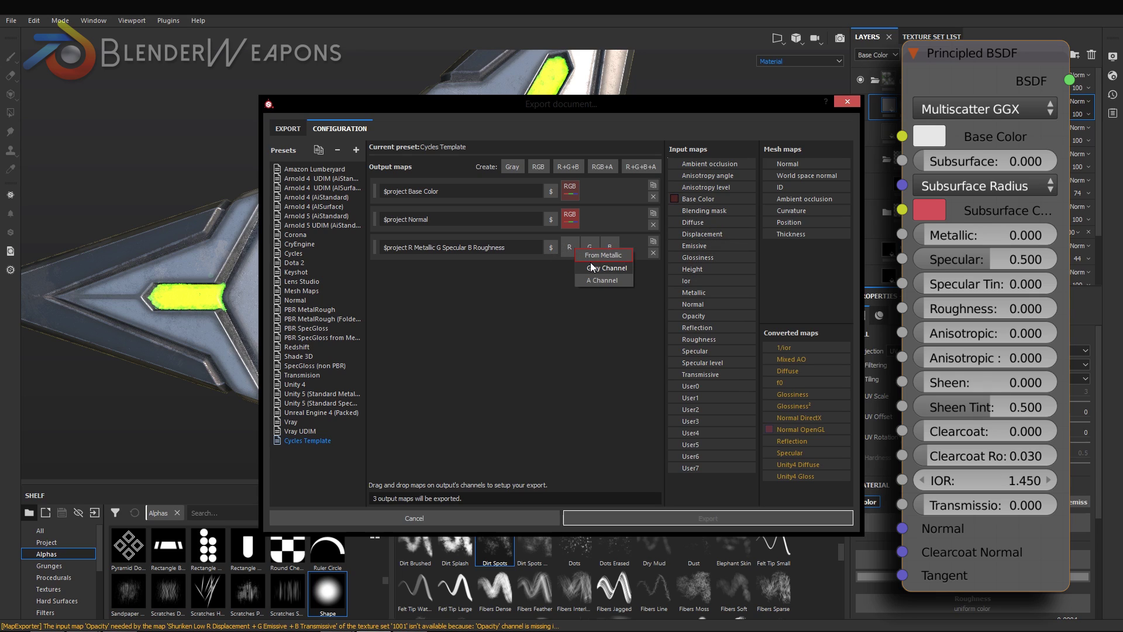
left_click(591, 262)
left_click_drag(694, 338, 609, 247)
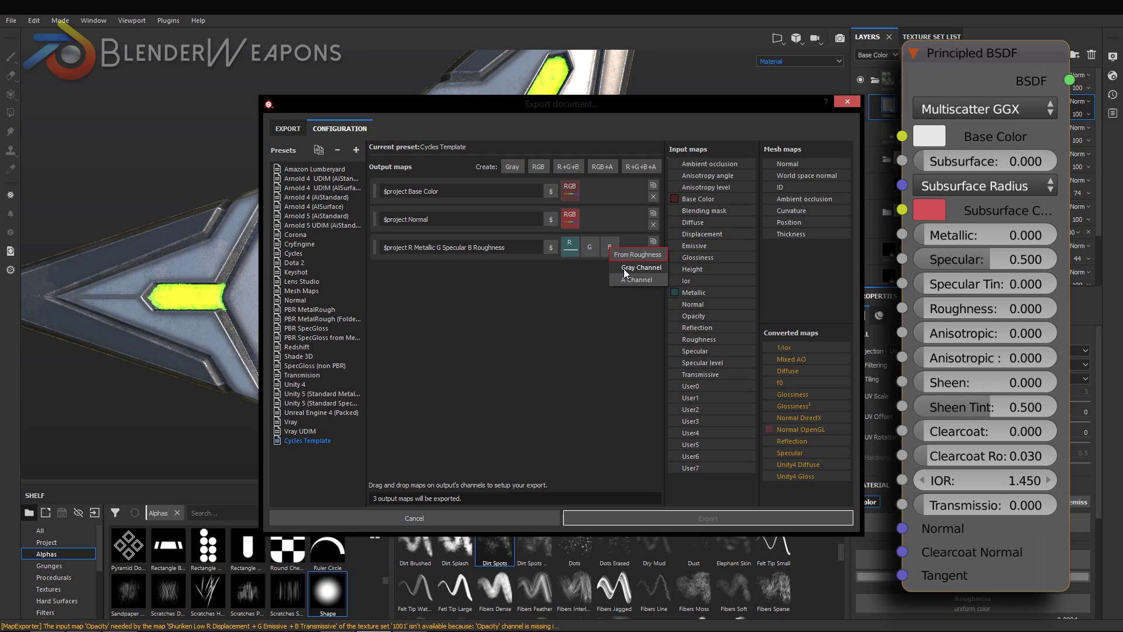
left_click(623, 268)
left_click_drag(684, 352, 588, 247)
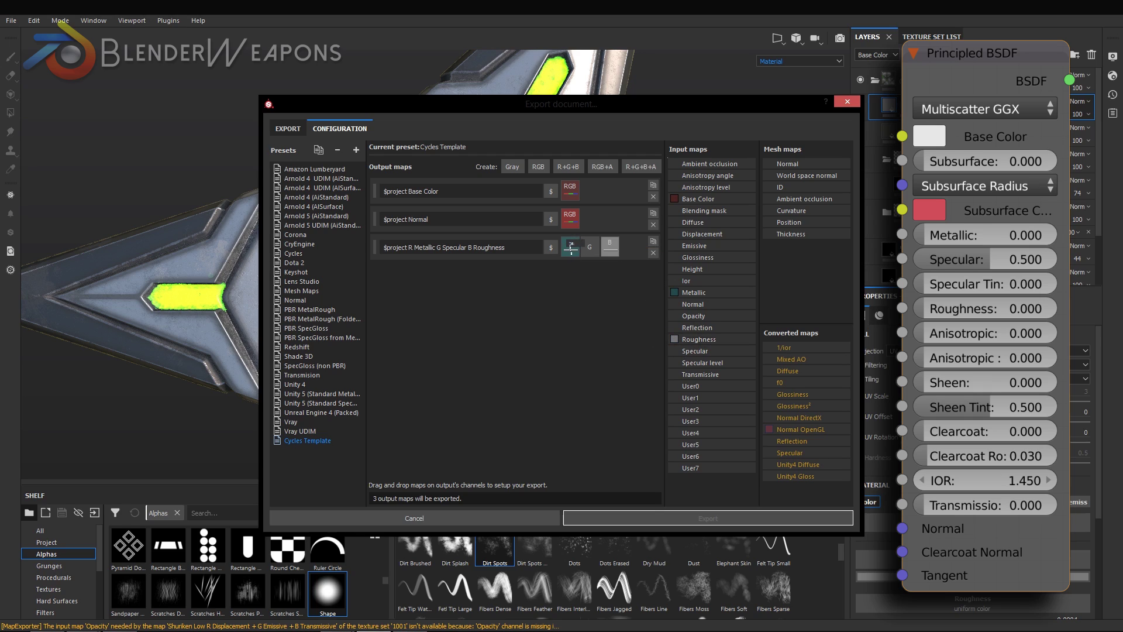
left_click(602, 273)
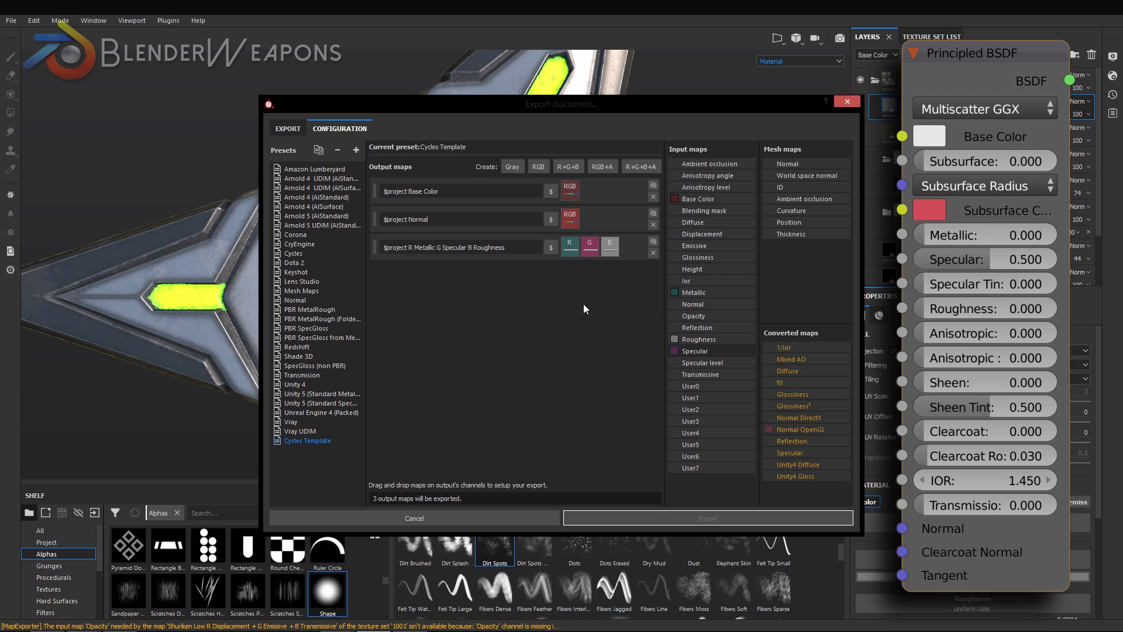
left_click(571, 171)
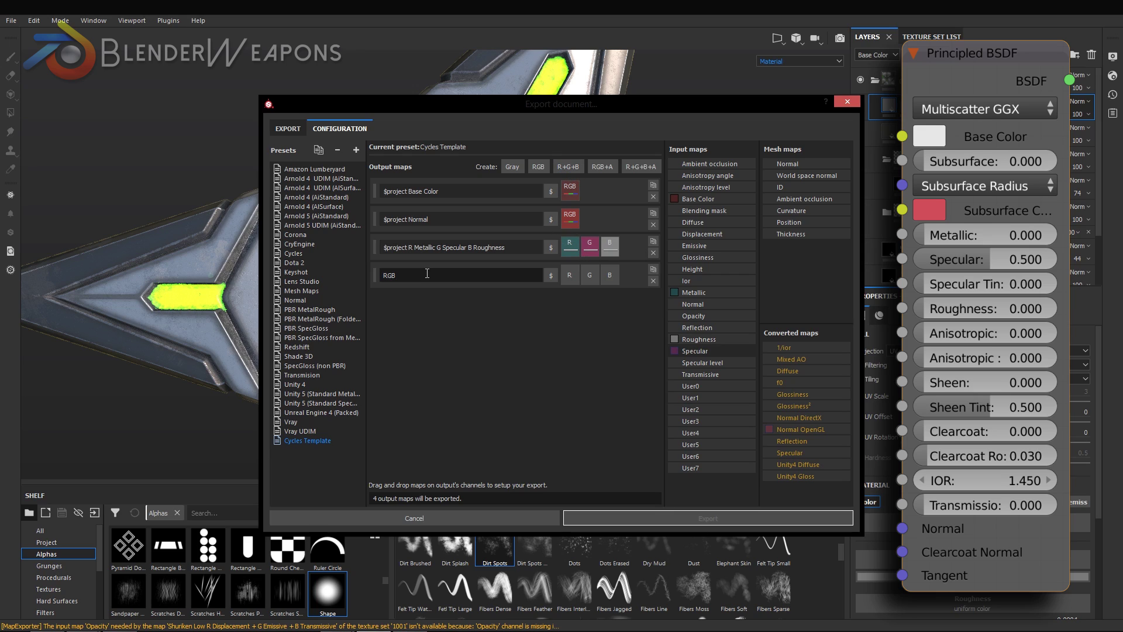
Step: Name the fourth map '$project R Emissive G Transmission B Displacement' and pack Emissive, Opacity, Height into R, G, B
key("BackSpace")
left_click(553, 277)
left_click(477, 279)
type("RGB")
type(" Emi")
type("ssive G")
type(" Transm")
type("ission B")
type(" Displacement")
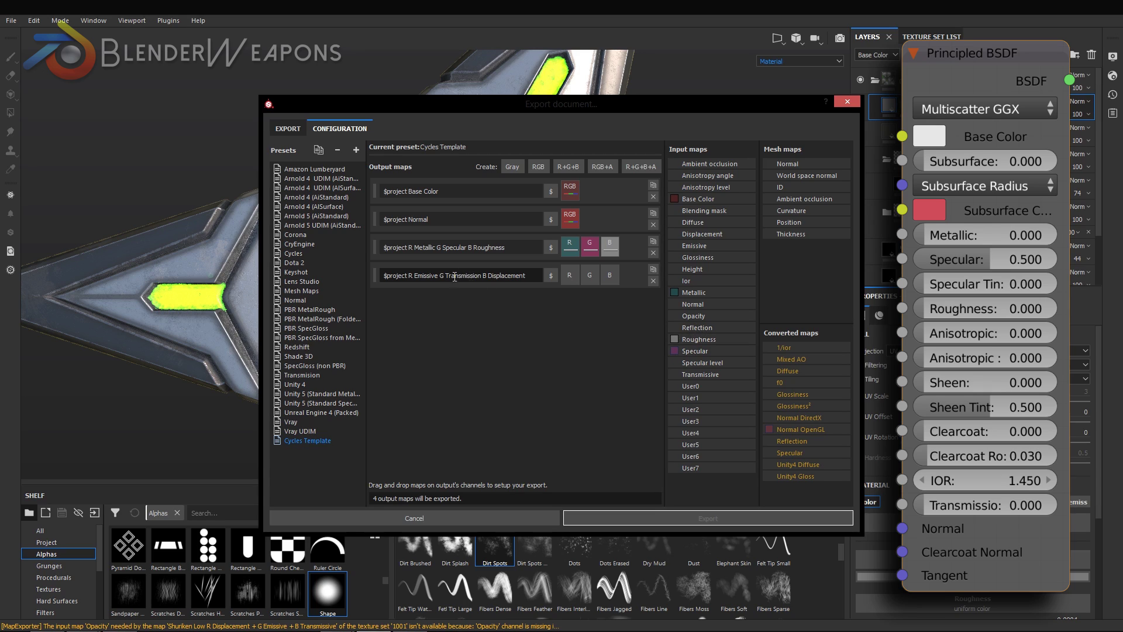
left_click_drag(694, 316, 588, 279)
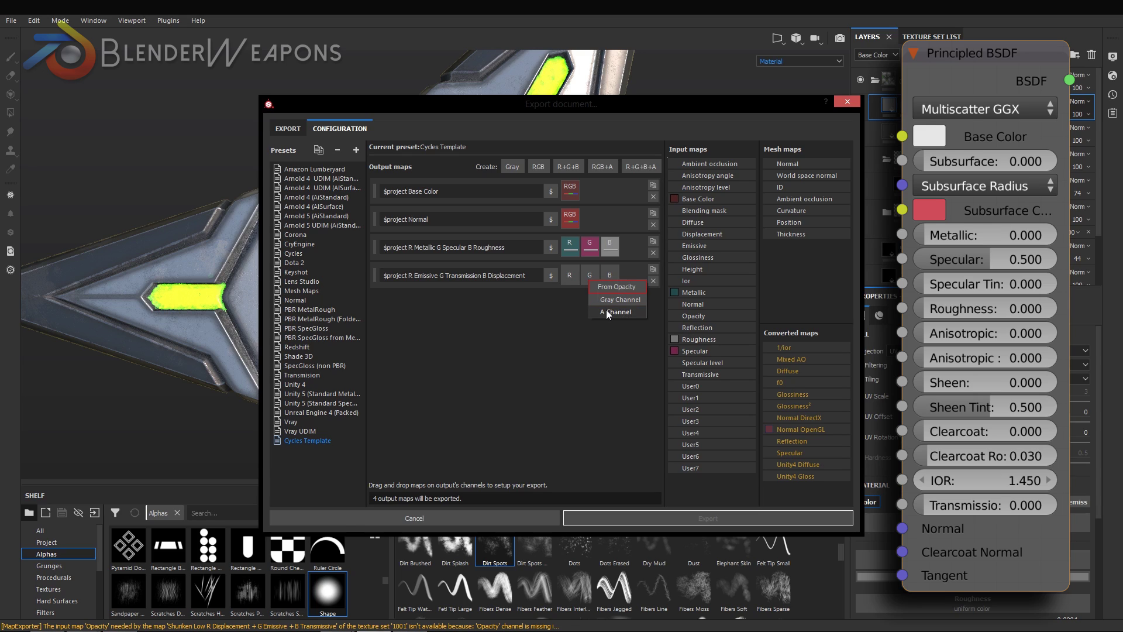
left_click(607, 311)
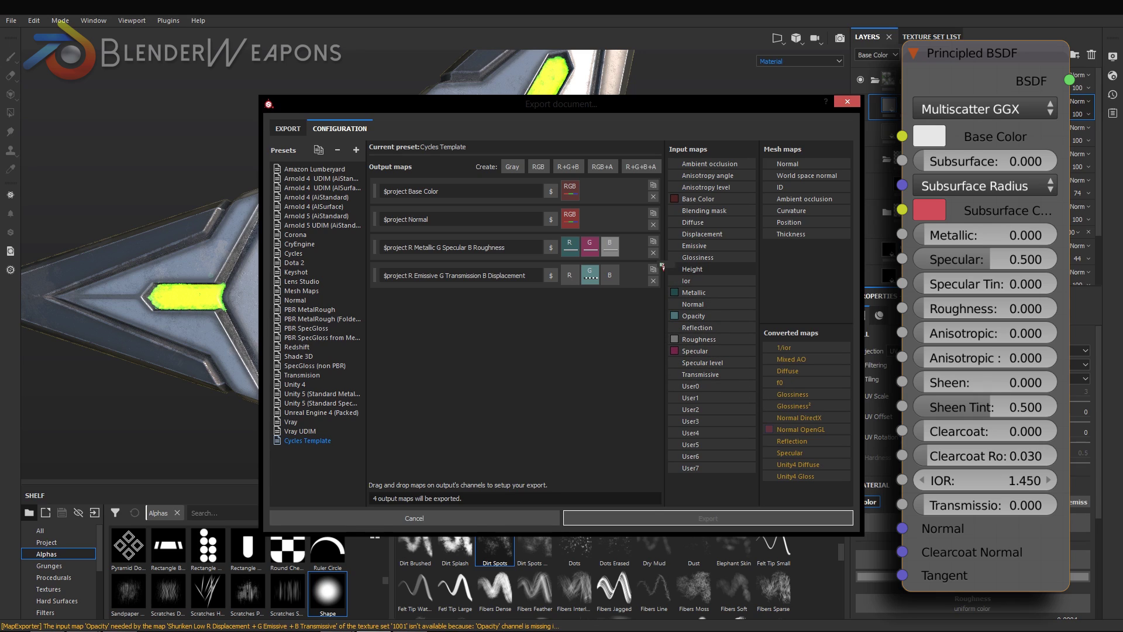
left_click_drag(696, 269, 611, 274)
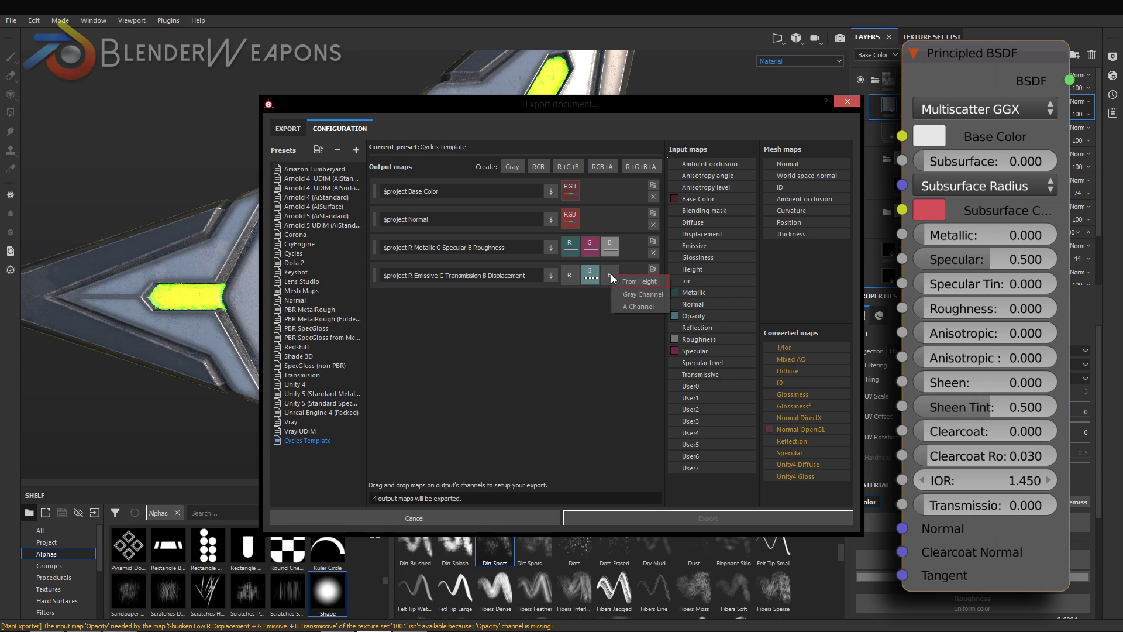
left_click(632, 307)
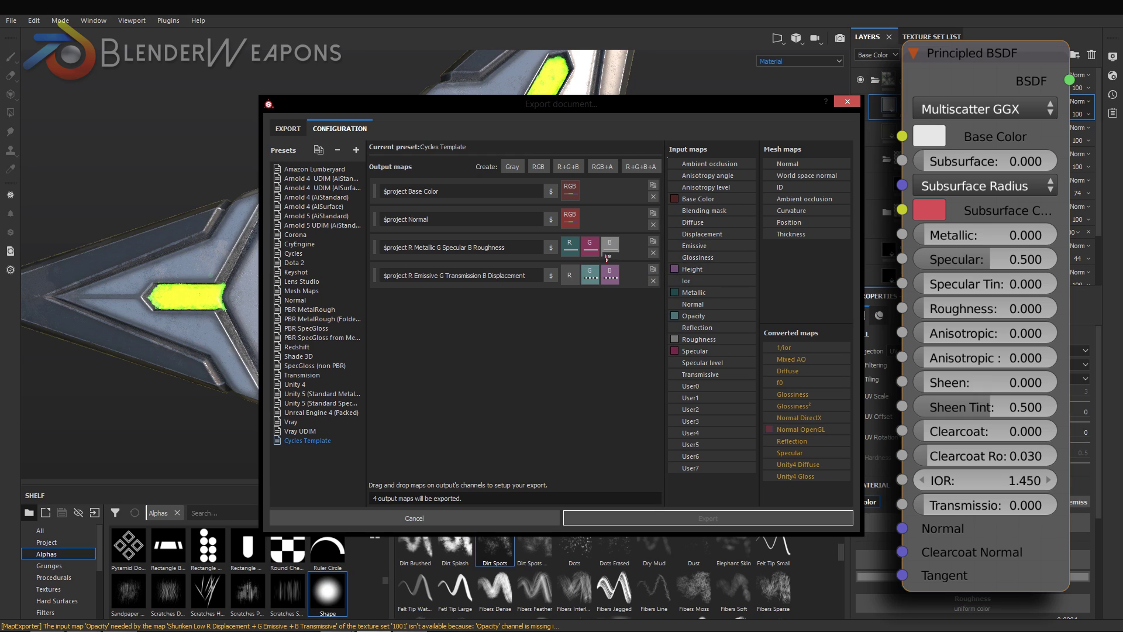
left_click_drag(608, 257, 570, 275)
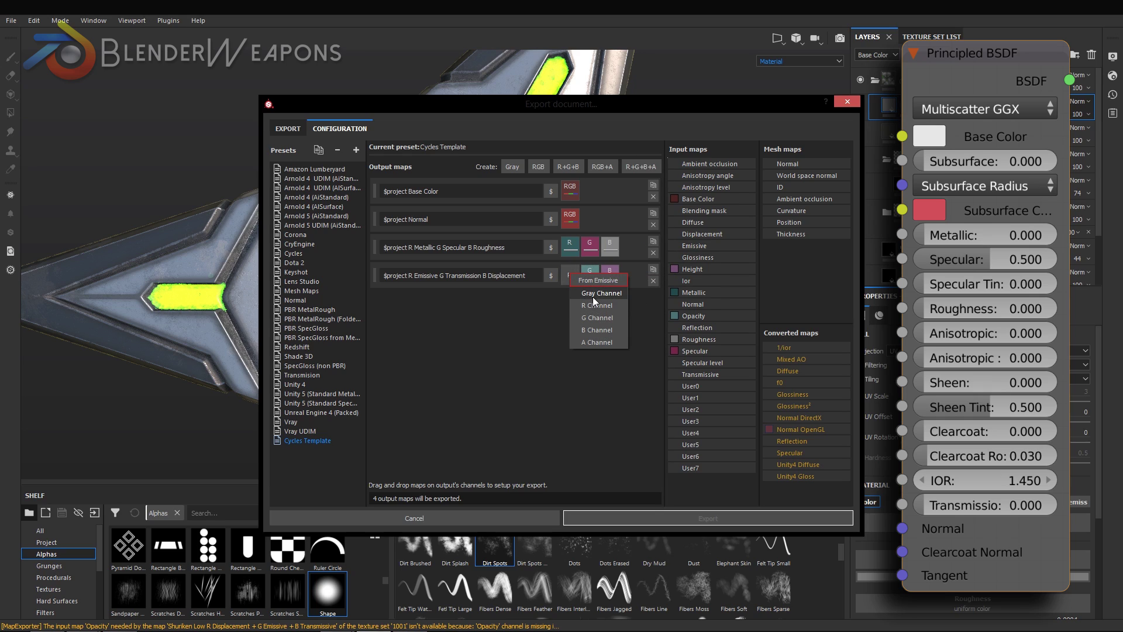
left_click(593, 340)
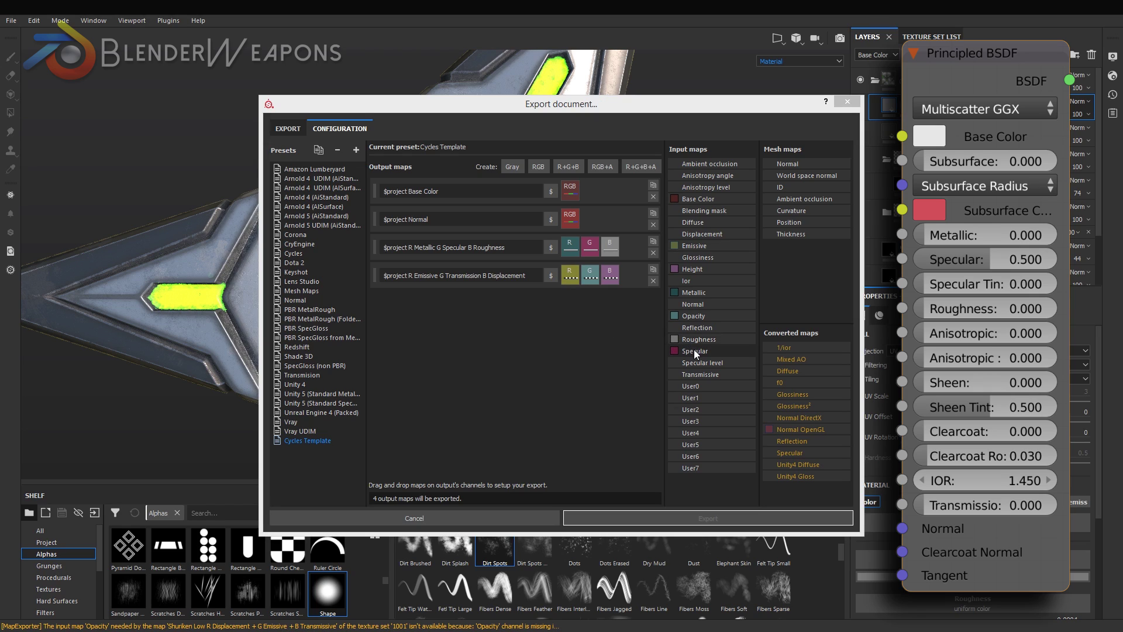
Step: Clear and reassign Specular to the third map's green channel
right_click(590, 249)
left_click(602, 264)
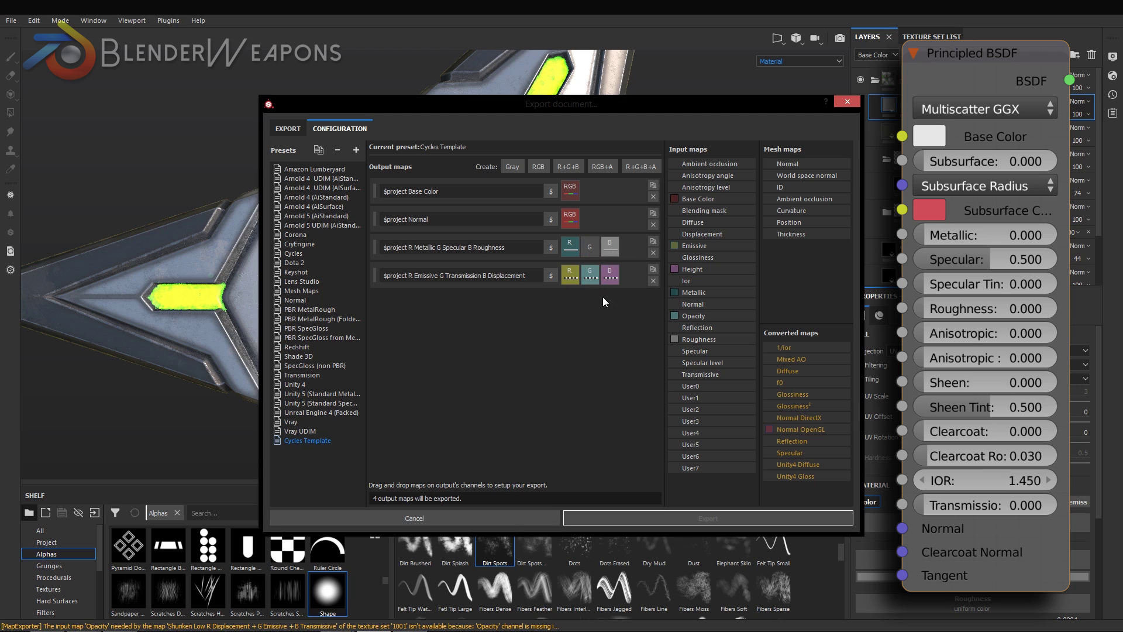
left_click_drag(783, 455, 585, 251)
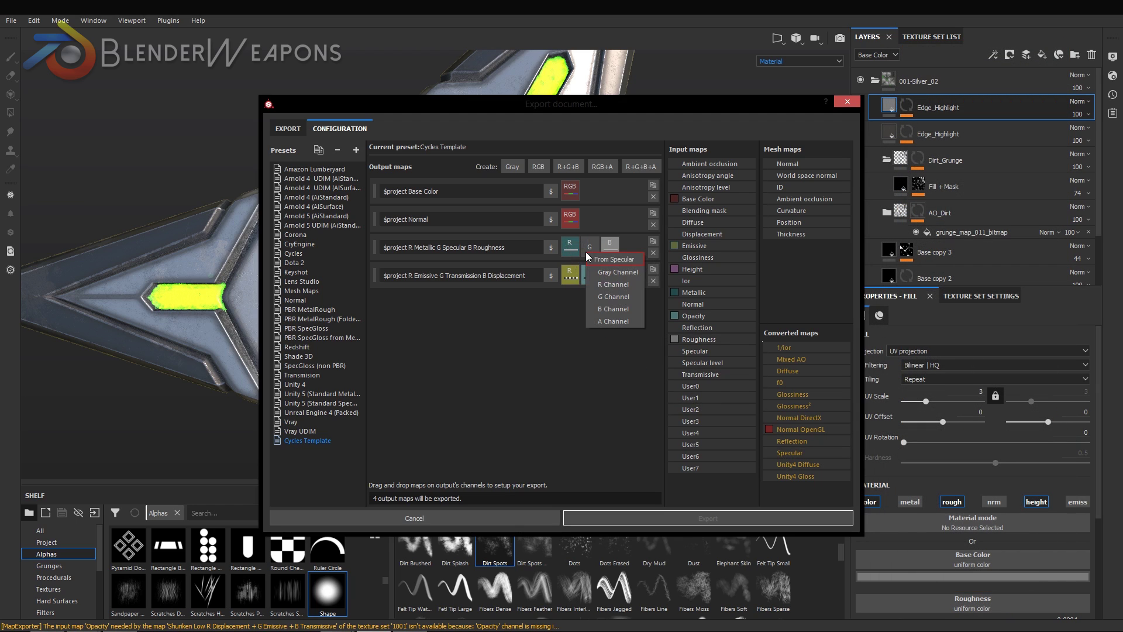
left_click(612, 274)
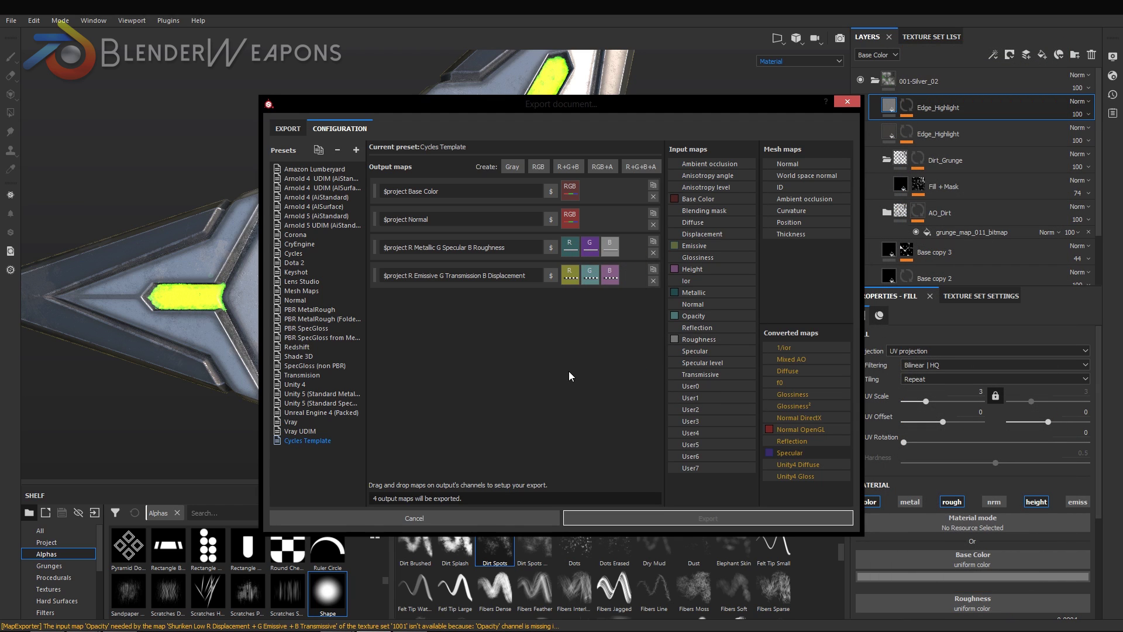
Step: Export the shuriken maps with the Cycles Template preset, Dilation + Diffusion padding and 3-pixel dilation
left_click(288, 128)
left_click(346, 166)
scroll(342, 217, "down", 5)
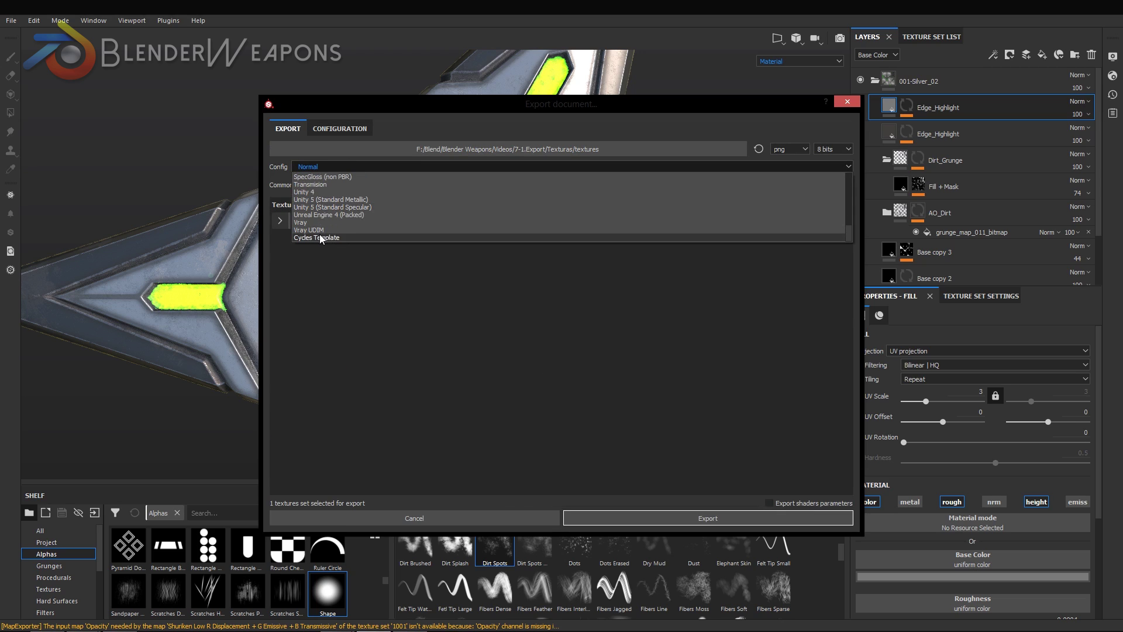
left_click(344, 236)
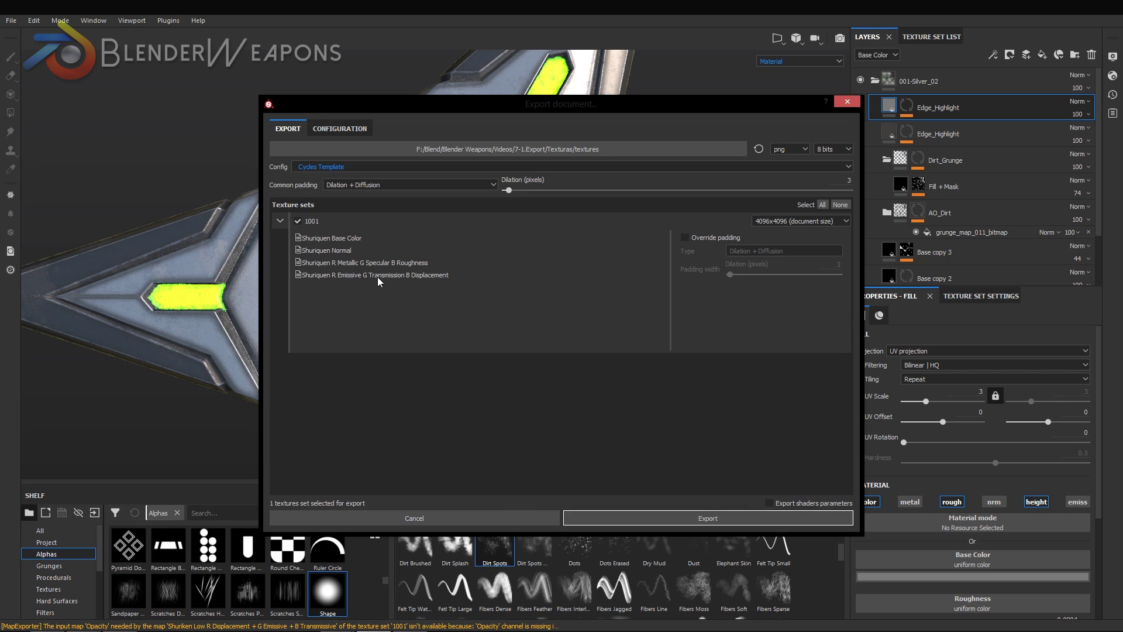
left_click(381, 183)
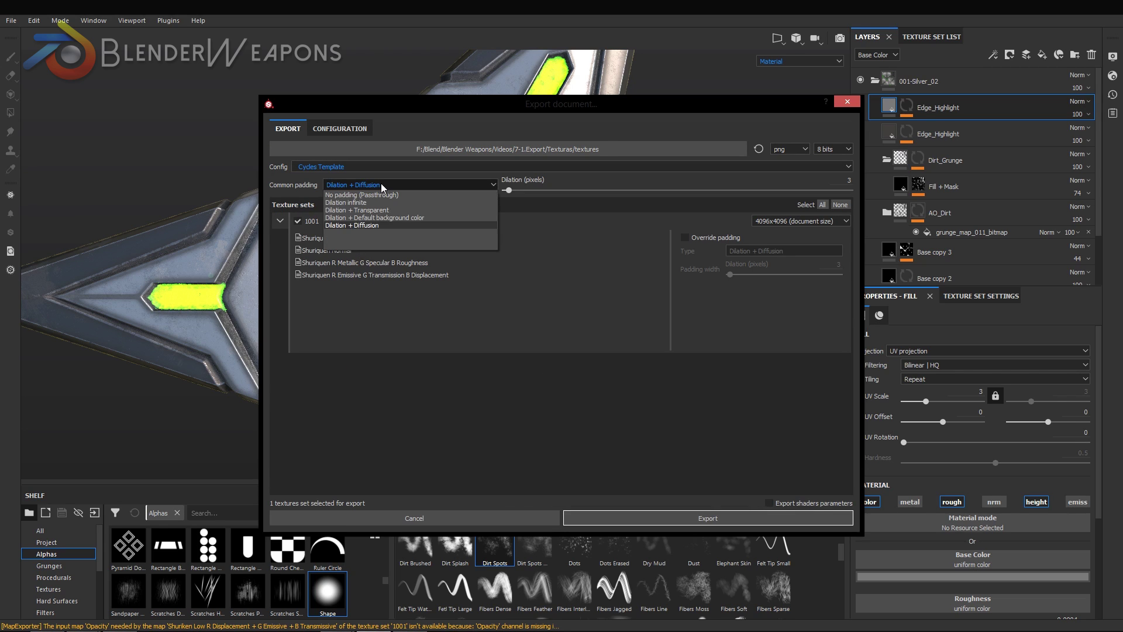
left_click(387, 224)
left_click(849, 180)
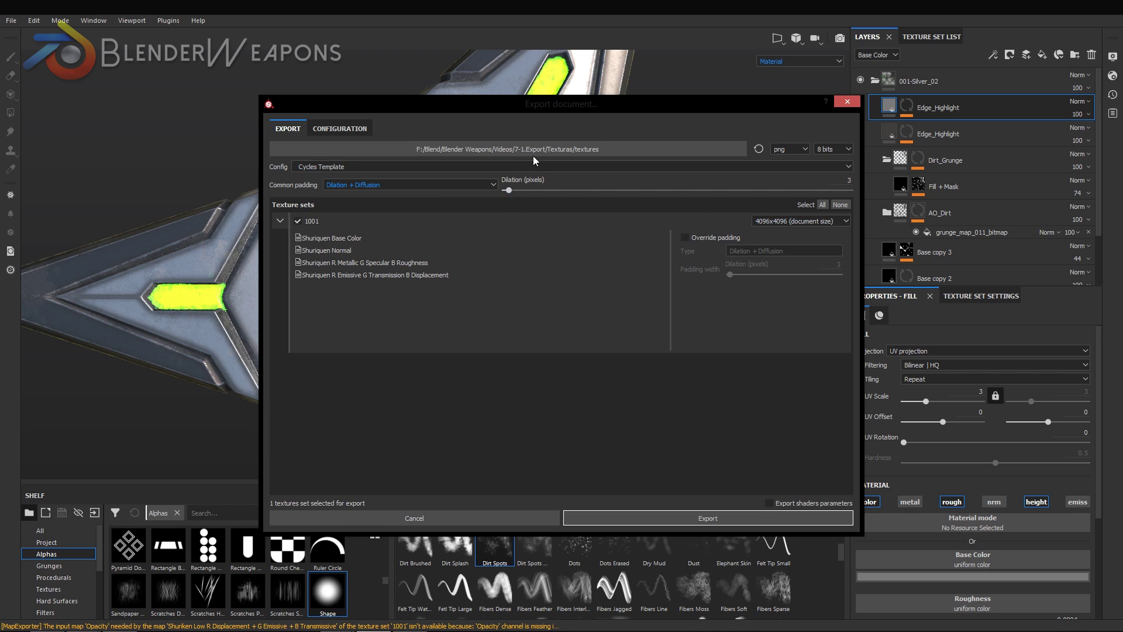
left_click(710, 518)
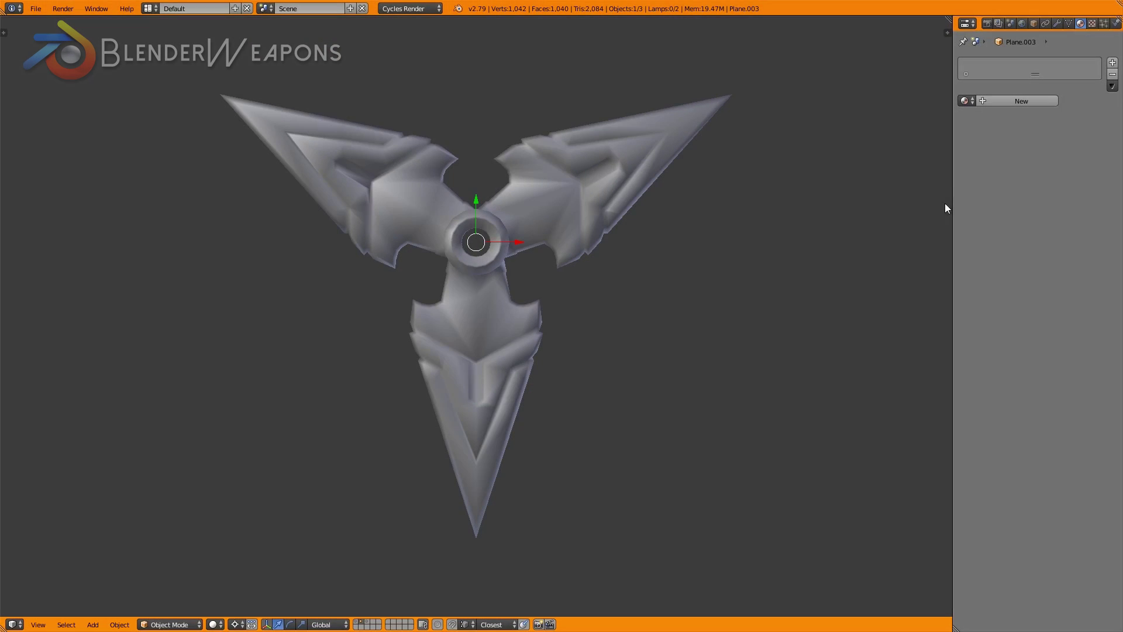
Step: Add a new material to the shuriken and make the top of a split view a Node Editor
left_click(1000, 107)
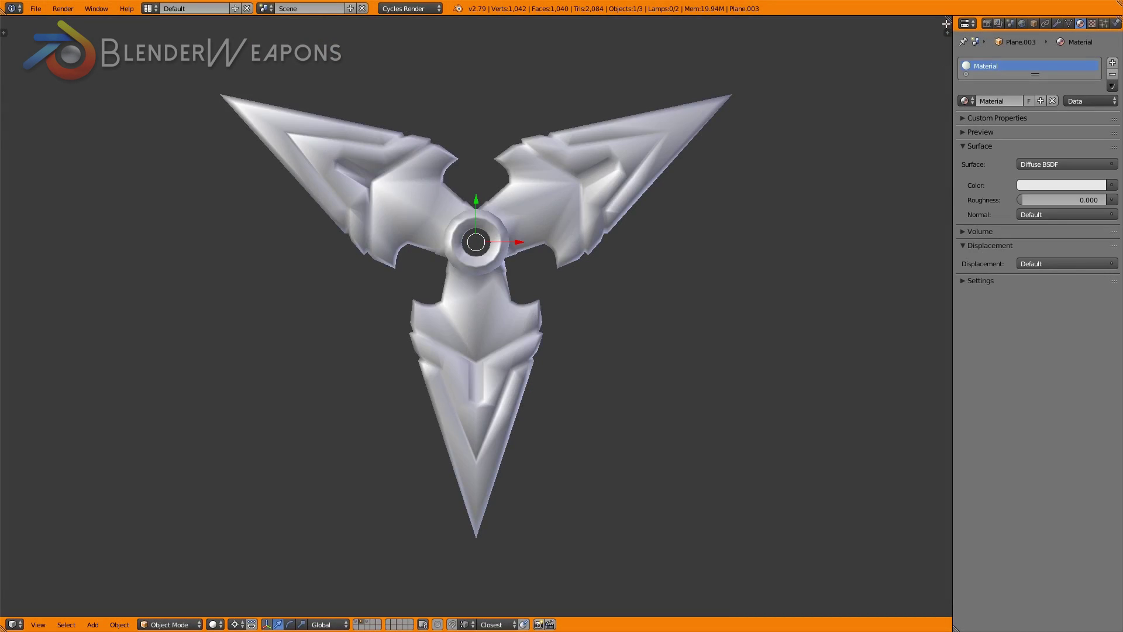
left_click_drag(946, 23, 788, 346)
left_click(14, 345)
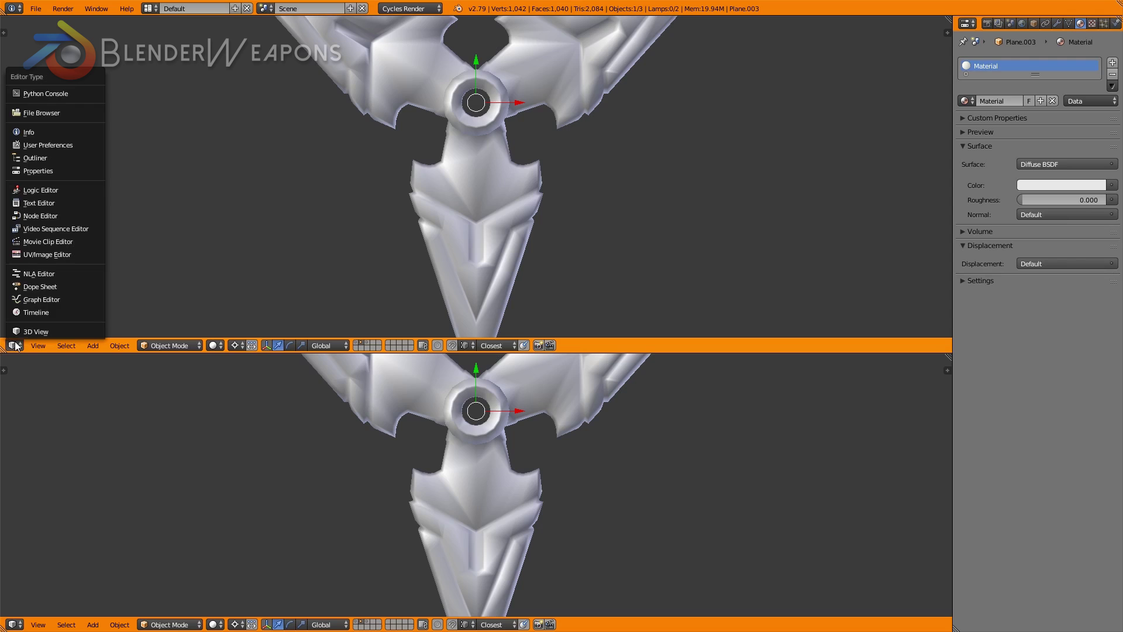
left_click(45, 216)
scroll(345, 185, "up", 5)
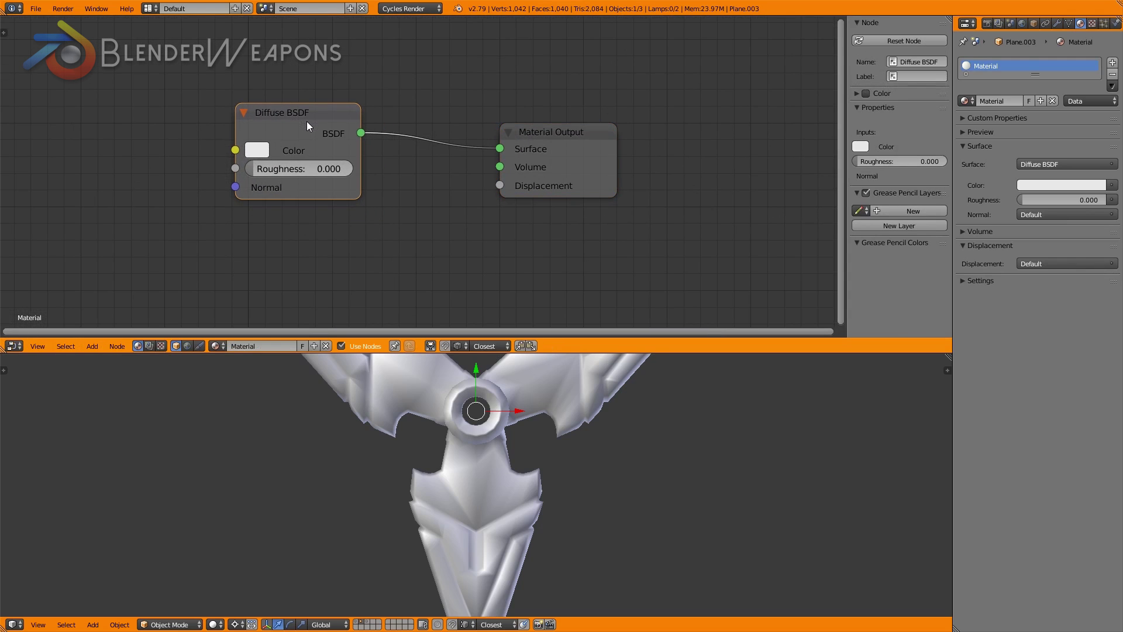
Step: Replace the Diffuse BSDF with a Principled BSDF and pick the Base Color and Normal maps for texture setup
key("x")
key("shift+a")
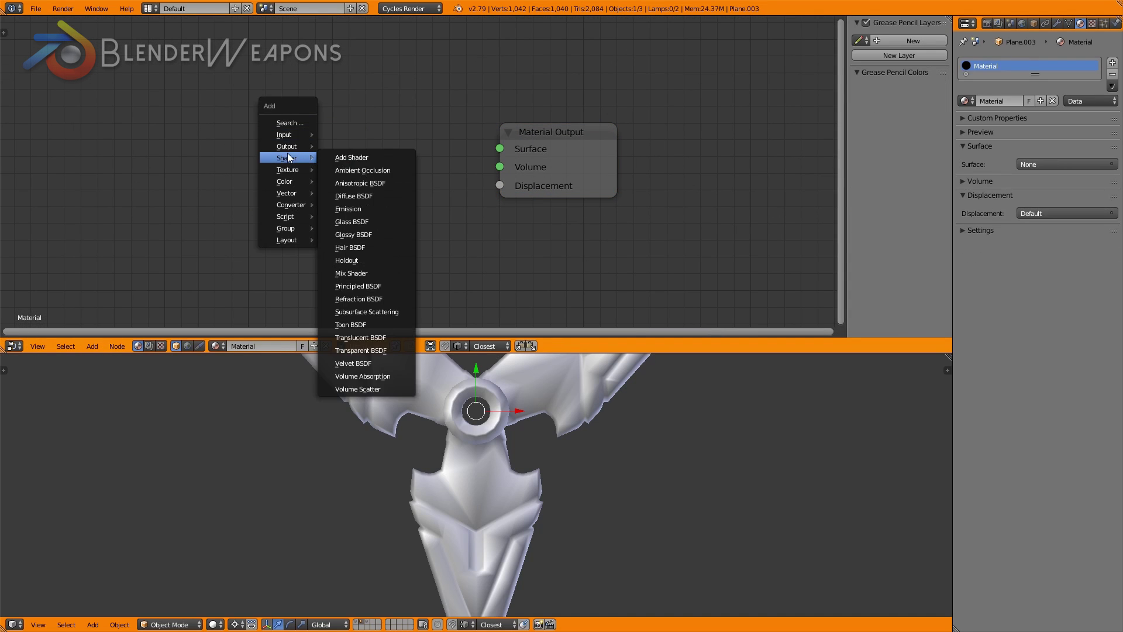
left_click(358, 286)
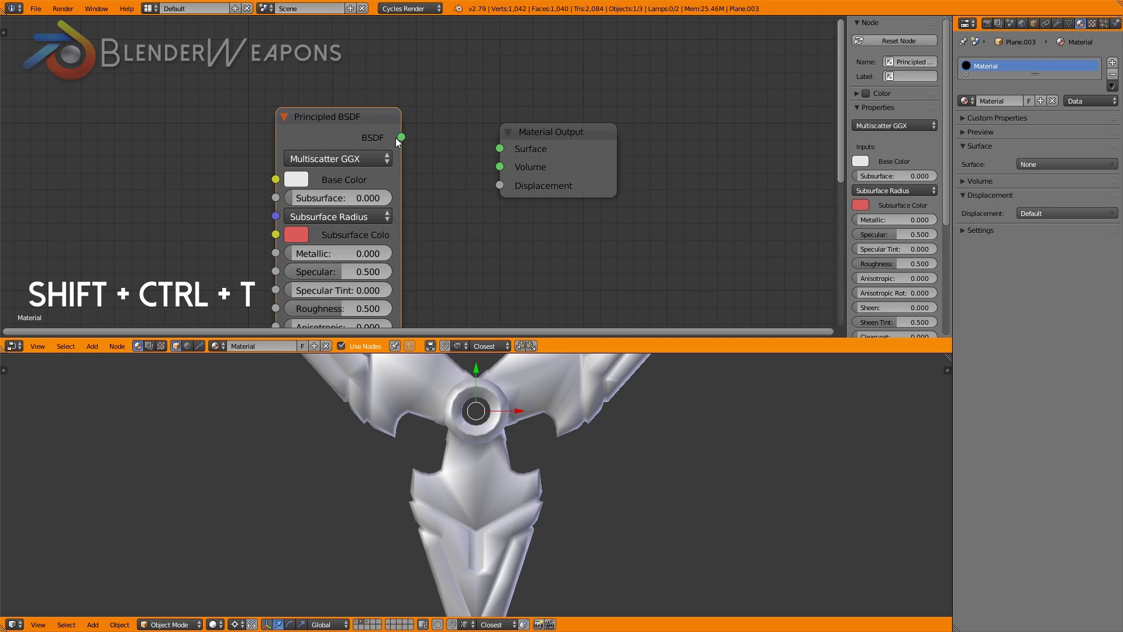
left_click_drag(401, 137, 499, 148)
key("ctrl+shift+t")
left_click_drag(193, 79, 223, 86)
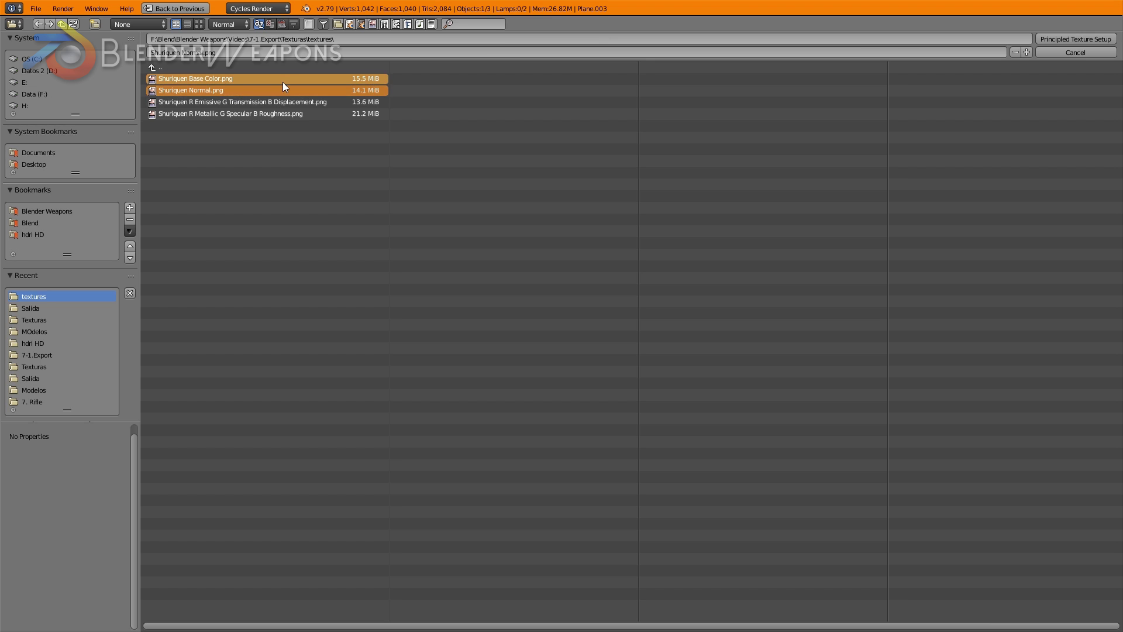
Step: Load the Base Color and Normal maps into the node tree and move the Normal nodes lower
left_click(1045, 40)
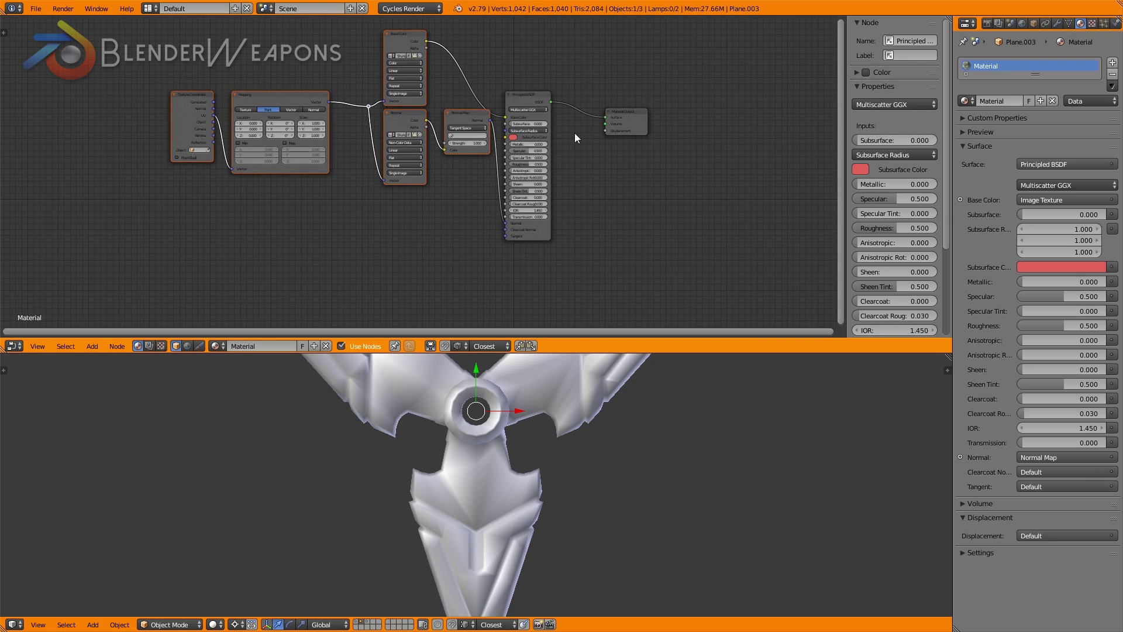
left_click_drag(213, 138, 213, 239)
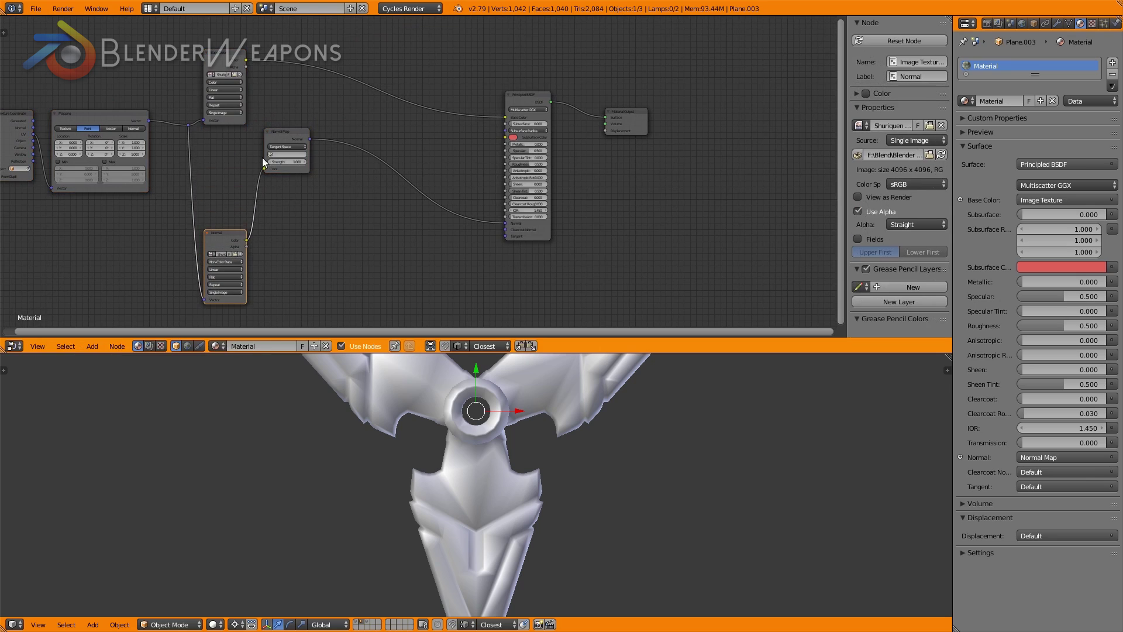
left_click_drag(279, 139, 342, 247)
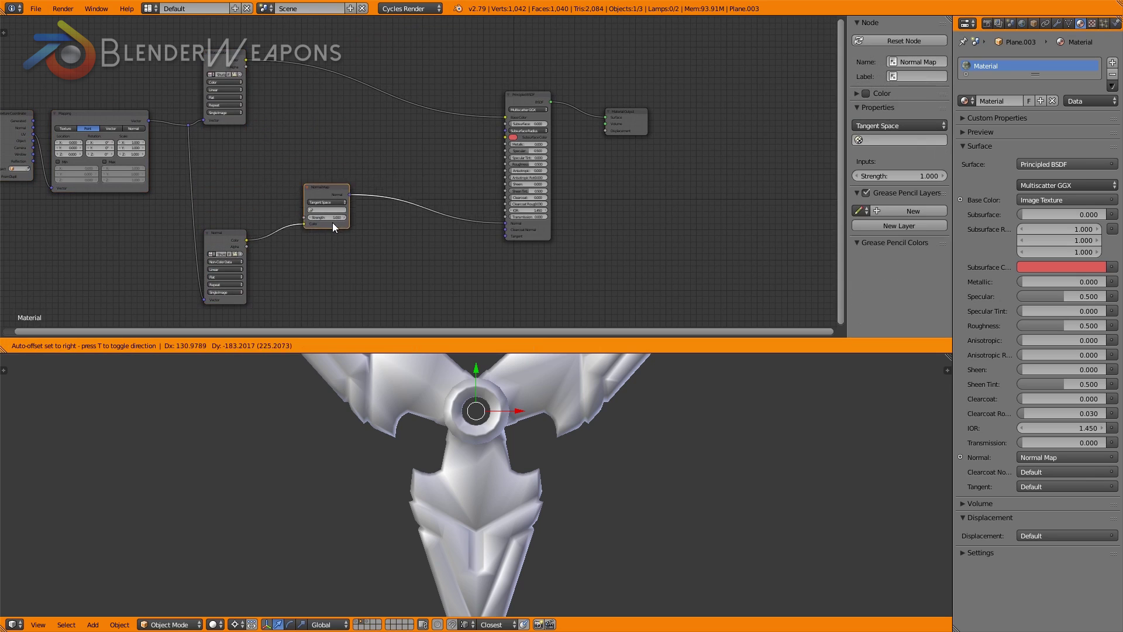
Step: Duplicate the Normal image node above the original and browse for a different image for it
left_click(214, 59)
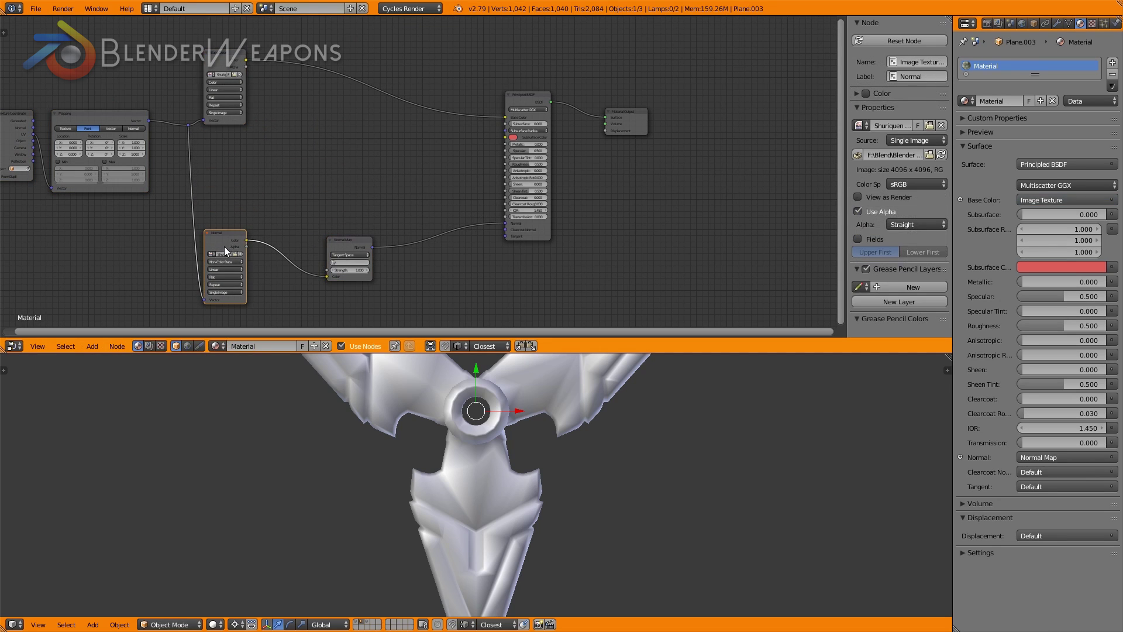
key("shift+d")
left_click(223, 153)
scroll(222, 153, "up", 2)
middle_click_drag(301, 134, 356, 141)
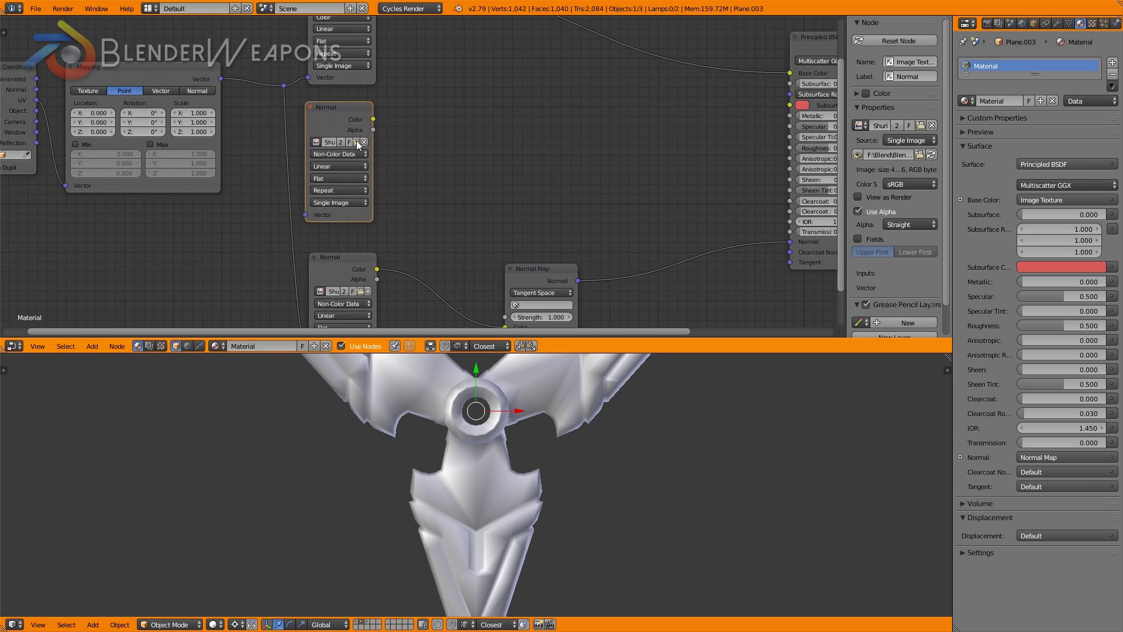
left_click(356, 141)
Step: Load the metallic-specular-roughness map into the copied node and link Mapping to its Vector input
left_click(209, 114)
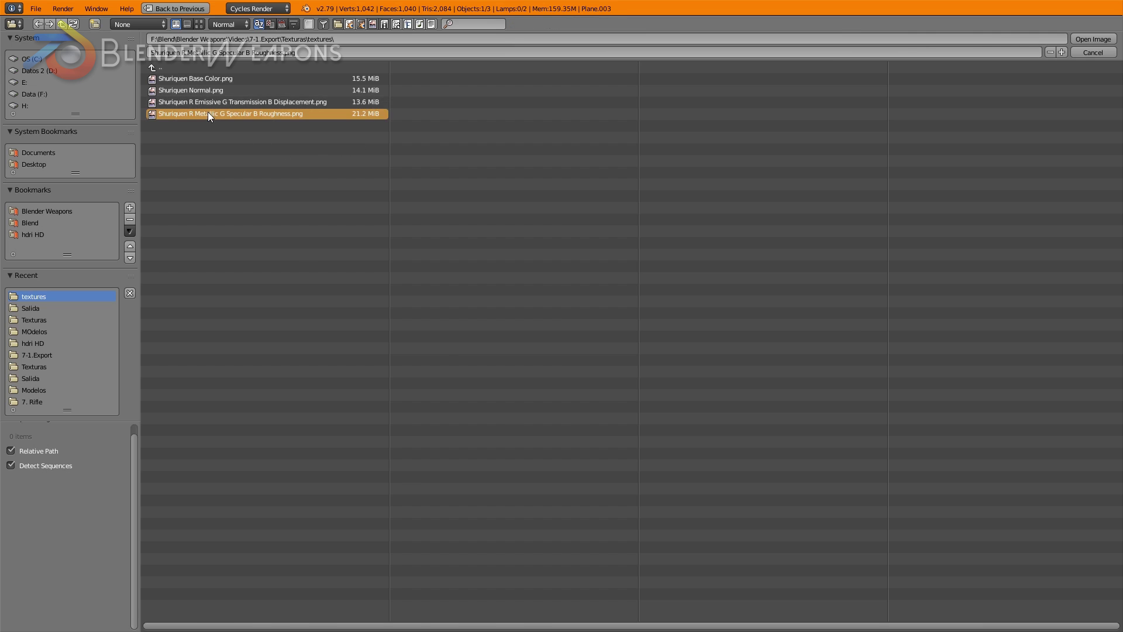
double_click(208, 114)
middle_click_drag(307, 98, 232, 145)
left_click_drag(208, 131, 230, 260)
Step: Feed the map into a new Separate RGB node and preview its R and B channels rendered
key("shift+a")
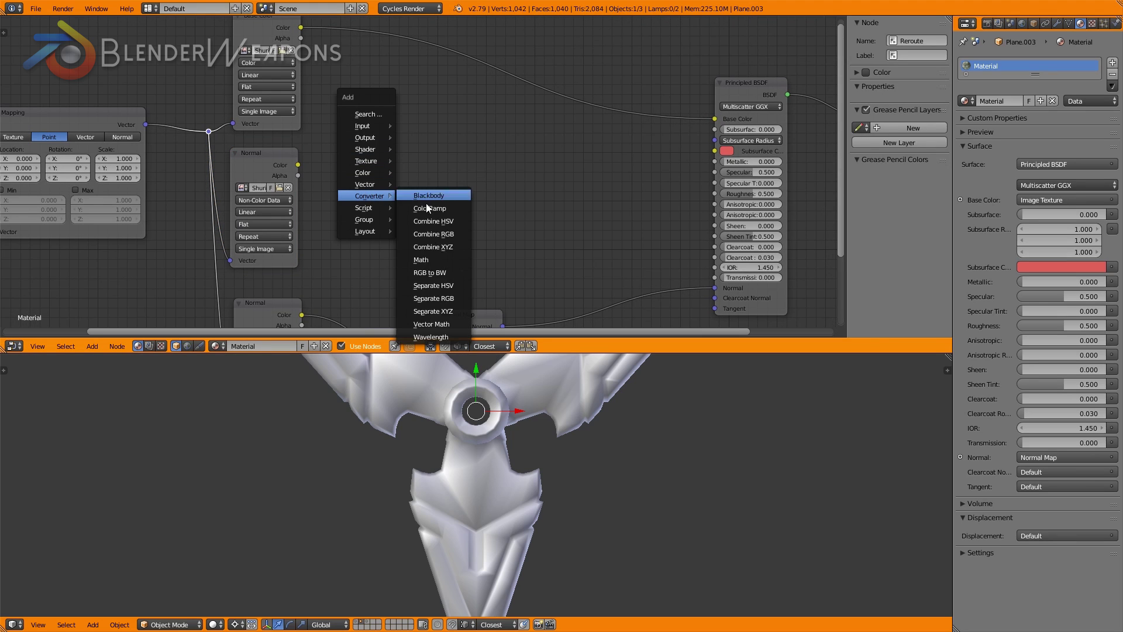
left_click(433, 297)
left_click(383, 153)
left_click_drag(298, 164, 351, 184)
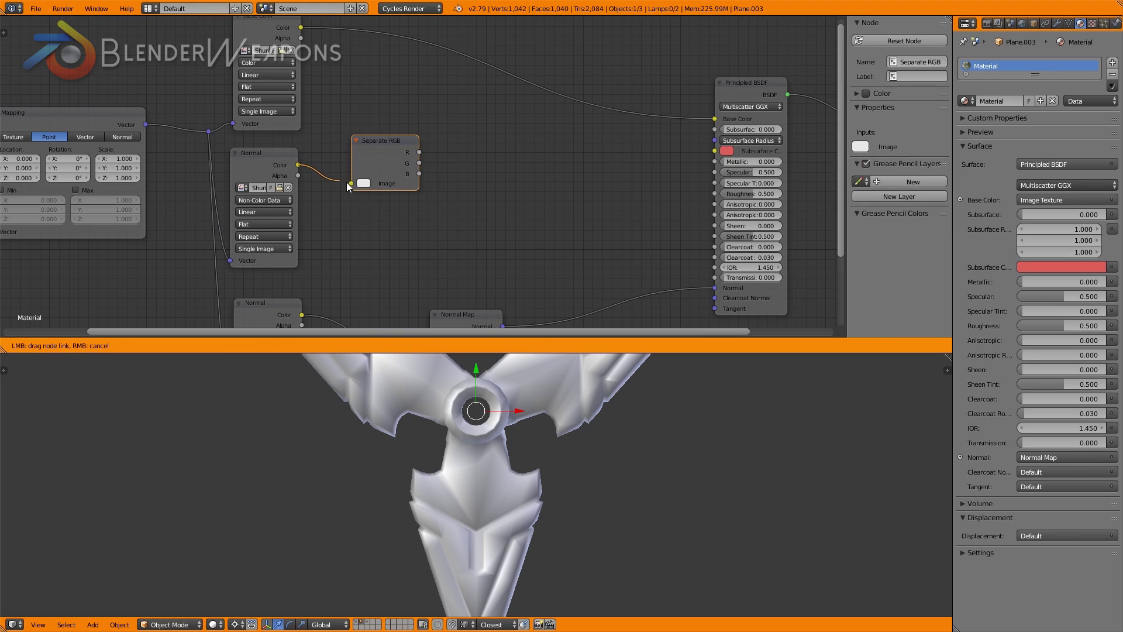
middle_click_drag(474, 150, 378, 156)
left_click(271, 147, "ctrl+shift")
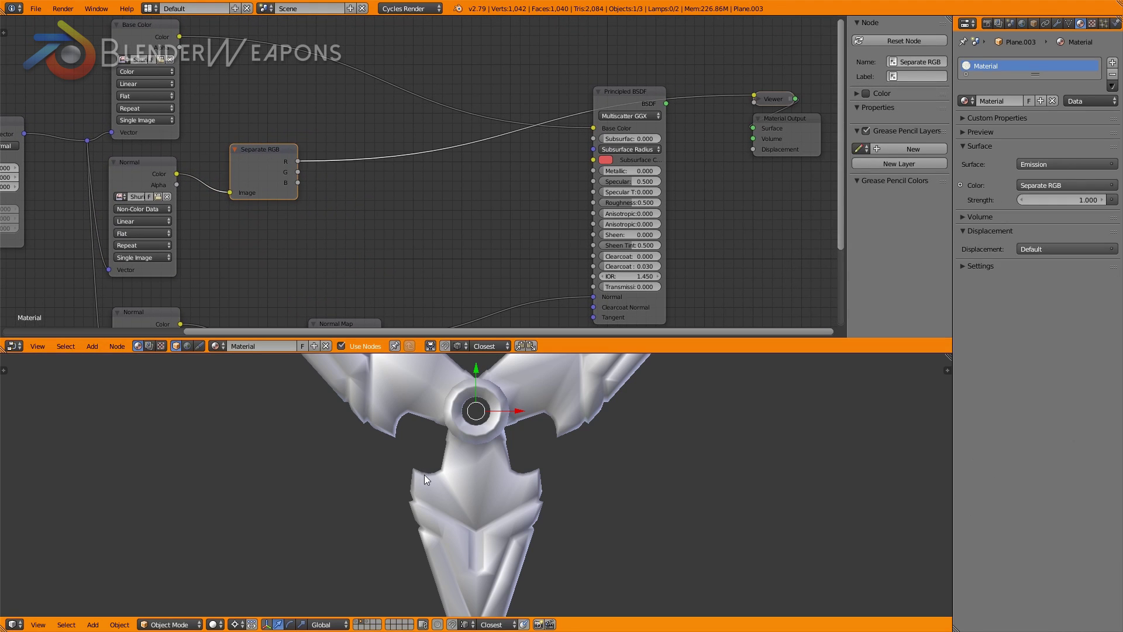
key("shift+z")
scroll(475, 484, "up", 3)
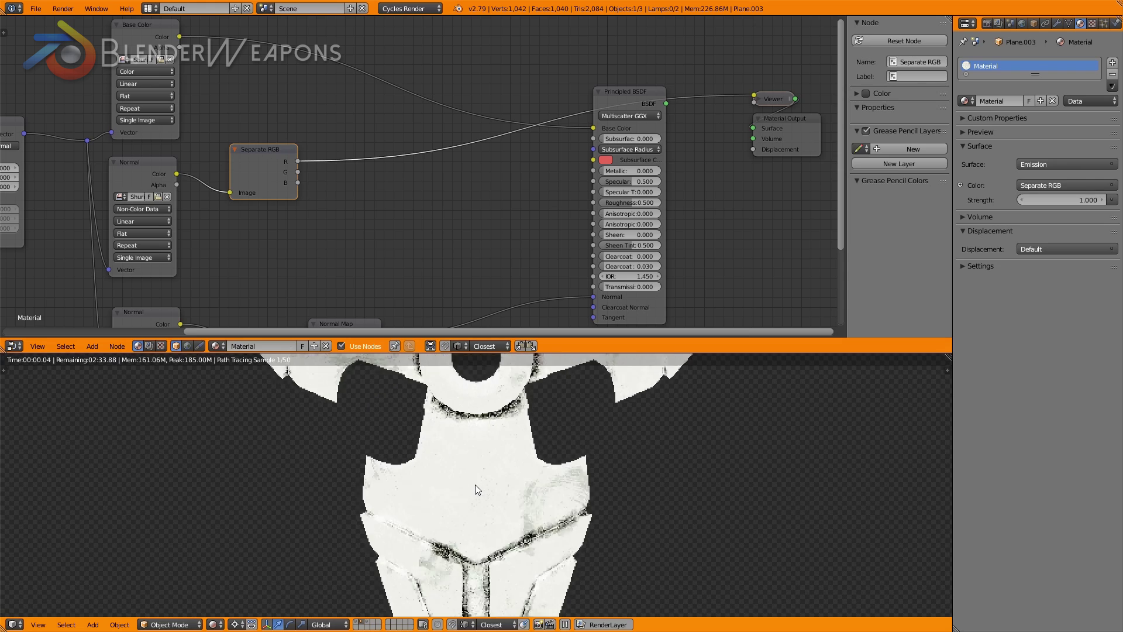
left_click(264, 156, "ctrl+shift")
scroll(374, 465, "down", 2)
scroll(405, 447, "down", 2)
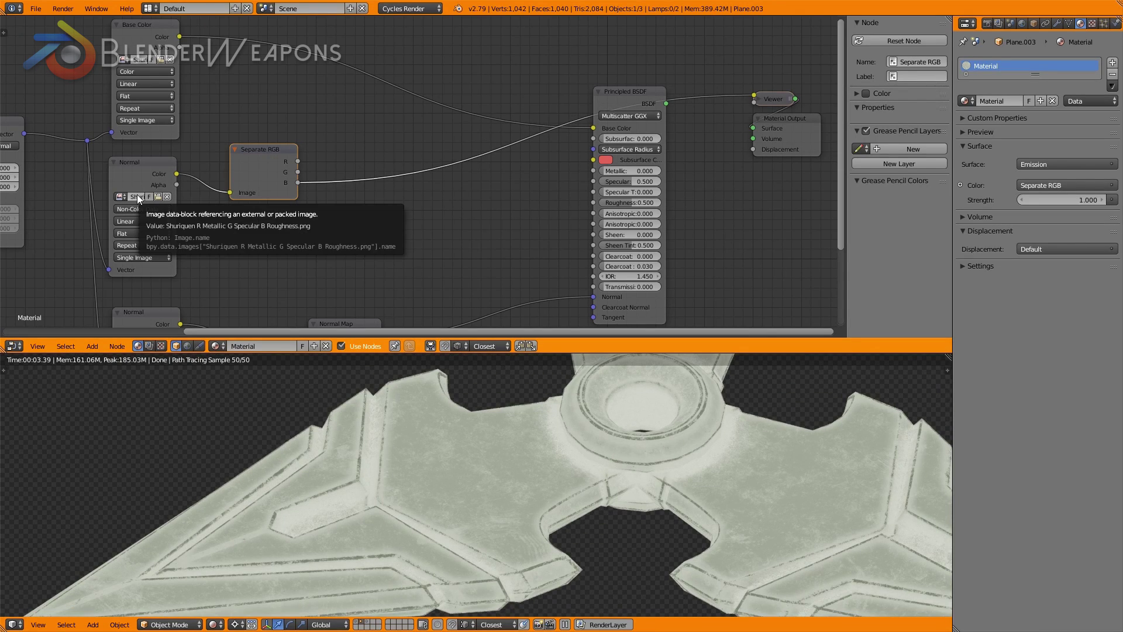
scroll(455, 174, "up", 2)
Step: Connect R, G and B to the shader's Metallic, Specular and Roughness and show the full result
middle_click_drag(457, 178, 302, 145)
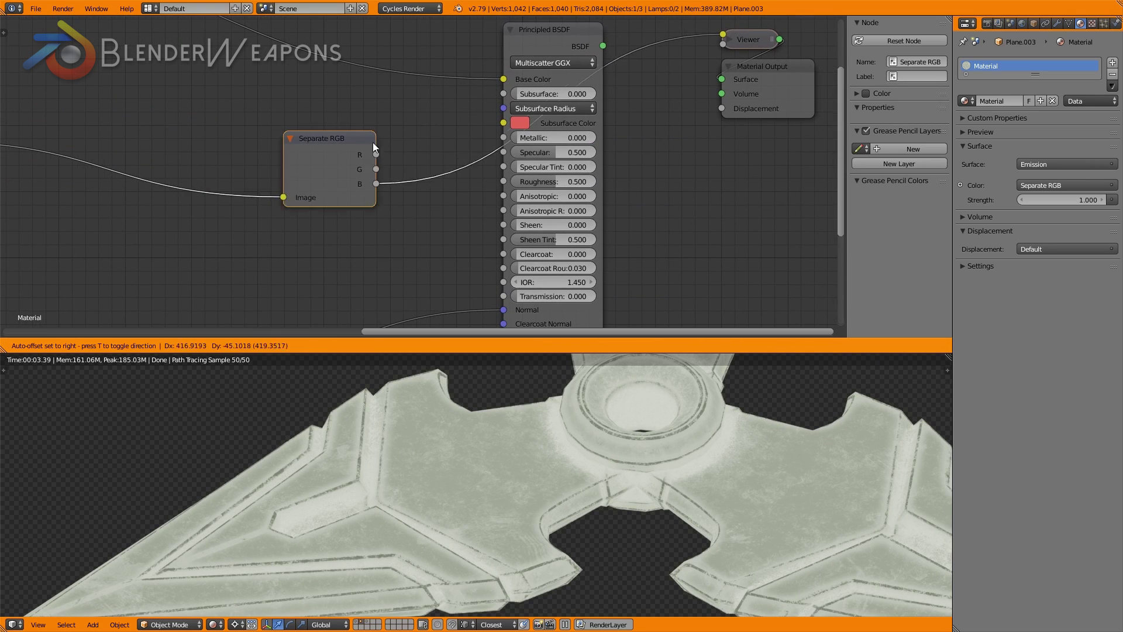
mouse_move(88, 110)
left_mouse_down()
mouse_move(511, 146)
mouse_move(505, 138)
left_mouse_up()
mouse_move(415, 170)
left_mouse_down()
mouse_move(503, 152)
mouse_move(503, 182)
mouse_move(439, 182)
left_mouse_up()
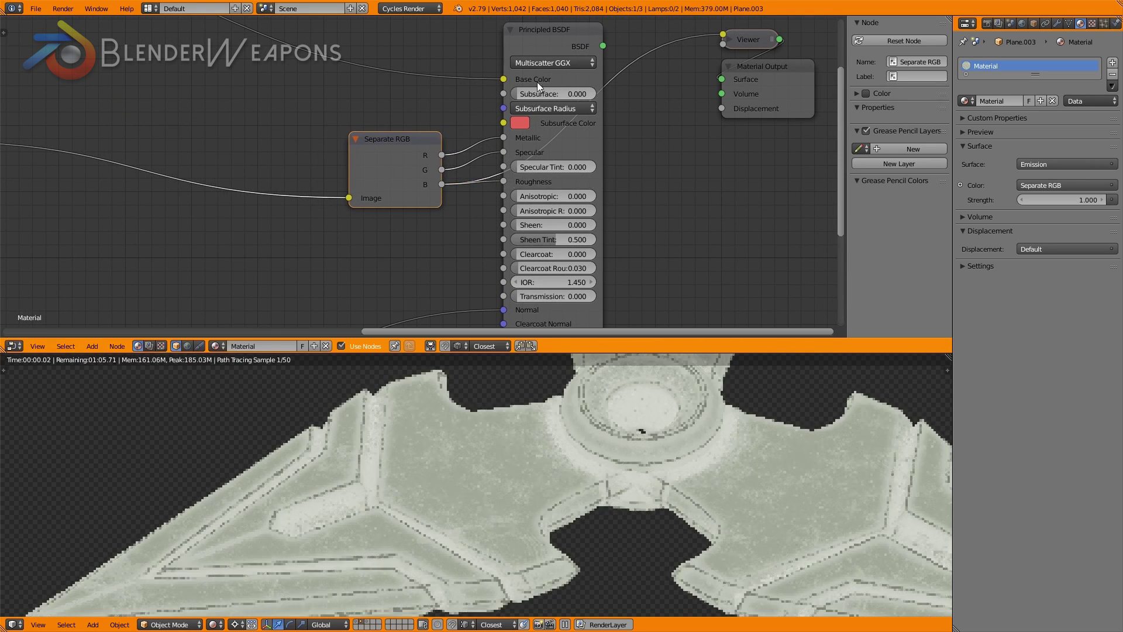
left_click(554, 31, "ctrl+shift")
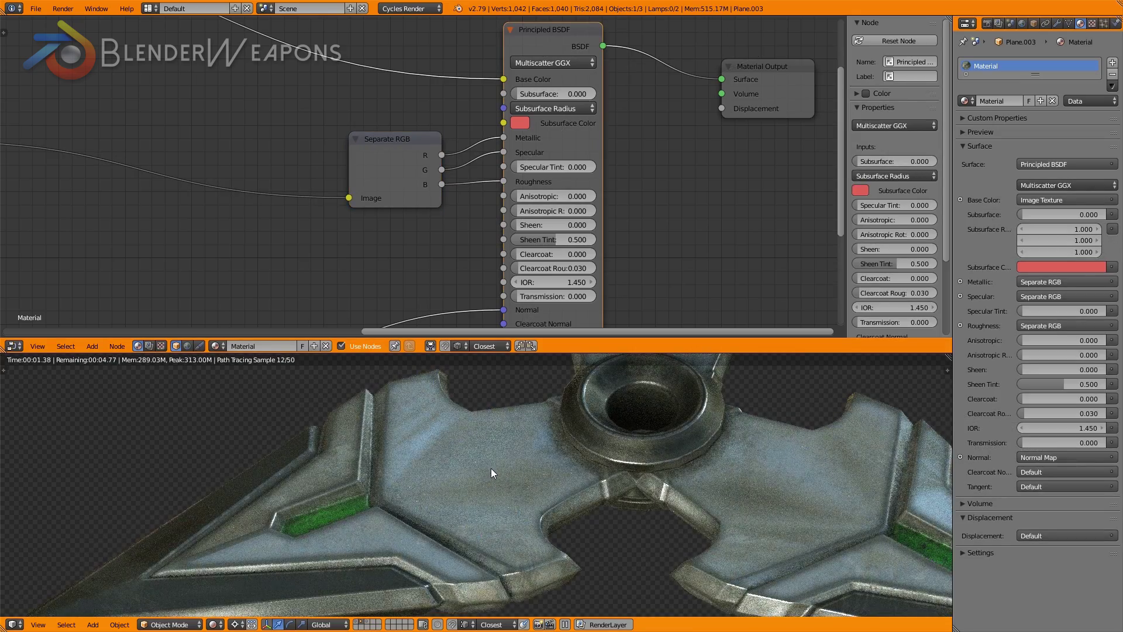
scroll(522, 440, "up", 3)
Step: Duplicate the Normal image node and load the R Emissive G Transmission B Displacement map into it
scroll(402, 244, "down", 4)
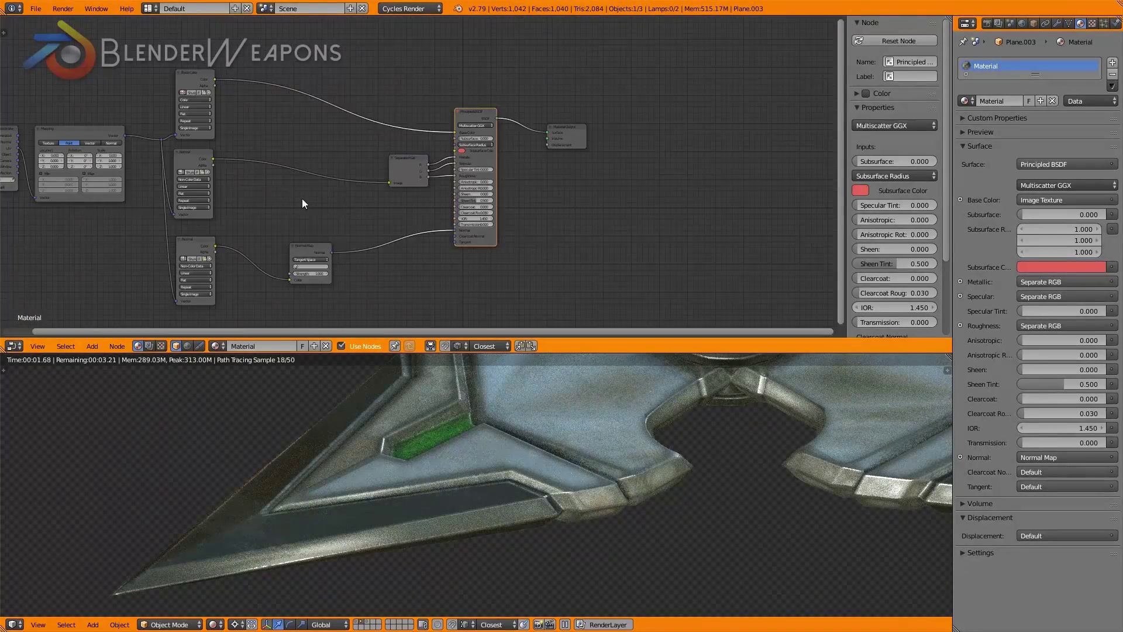
left_click(297, 119)
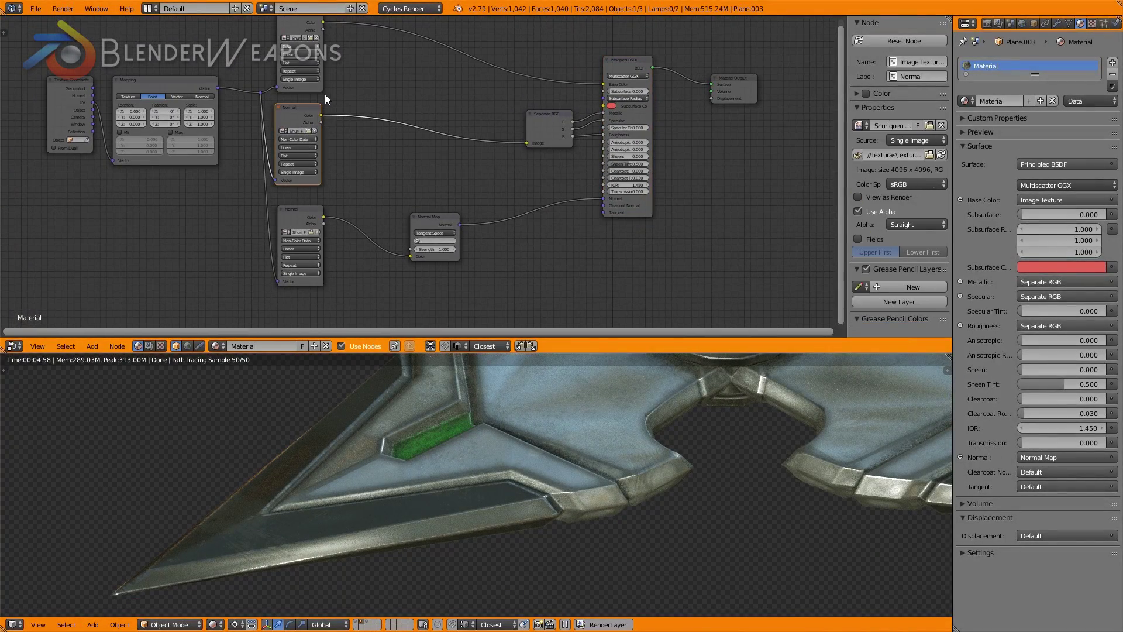
key("shift+d")
left_click(508, 252)
middle_click_drag(399, 201, 364, 125)
left_click(363, 125)
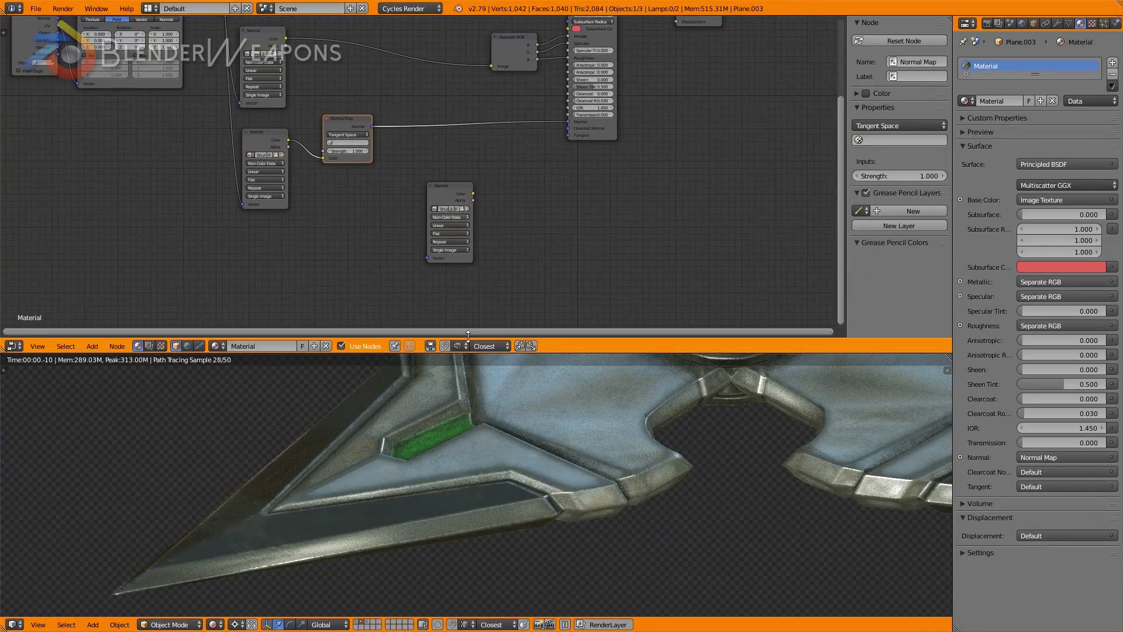
left_click(462, 208)
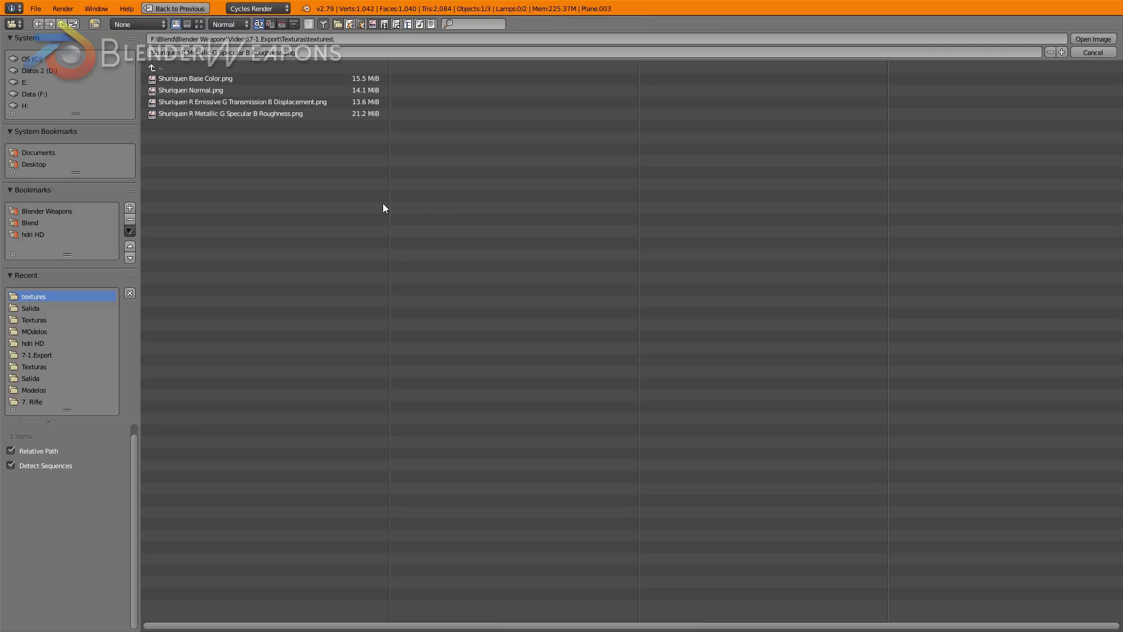
double_click(230, 102)
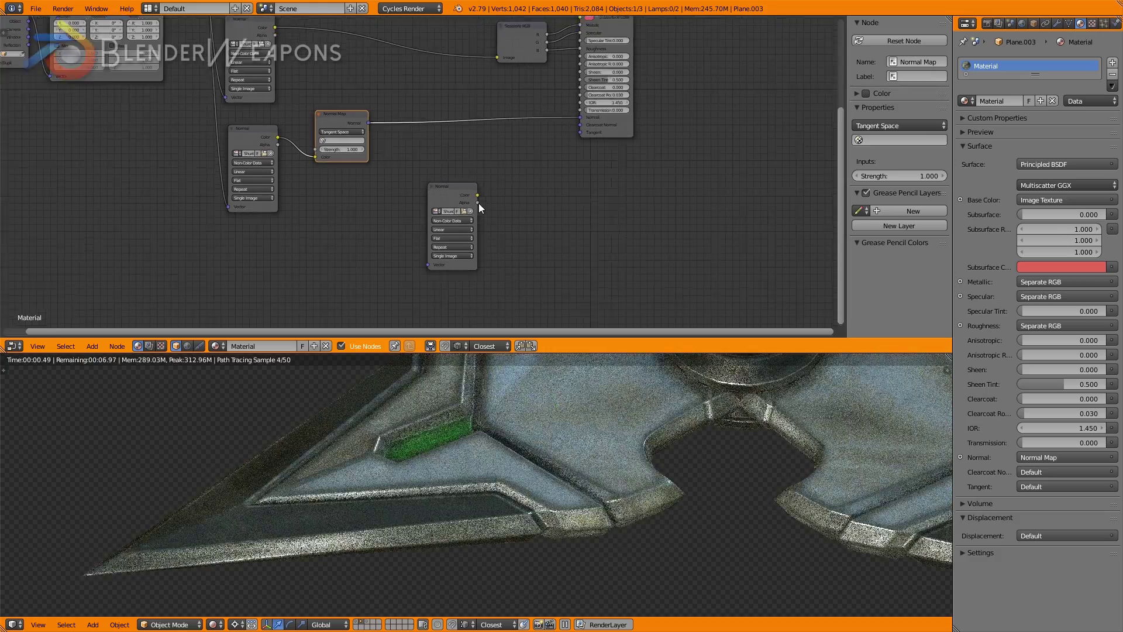
Step: Feed the new texture into a copied Separate RGB node and preview its R, G and B channels
scroll(433, 202, "down", 2)
left_click(507, 51)
key("shift+d")
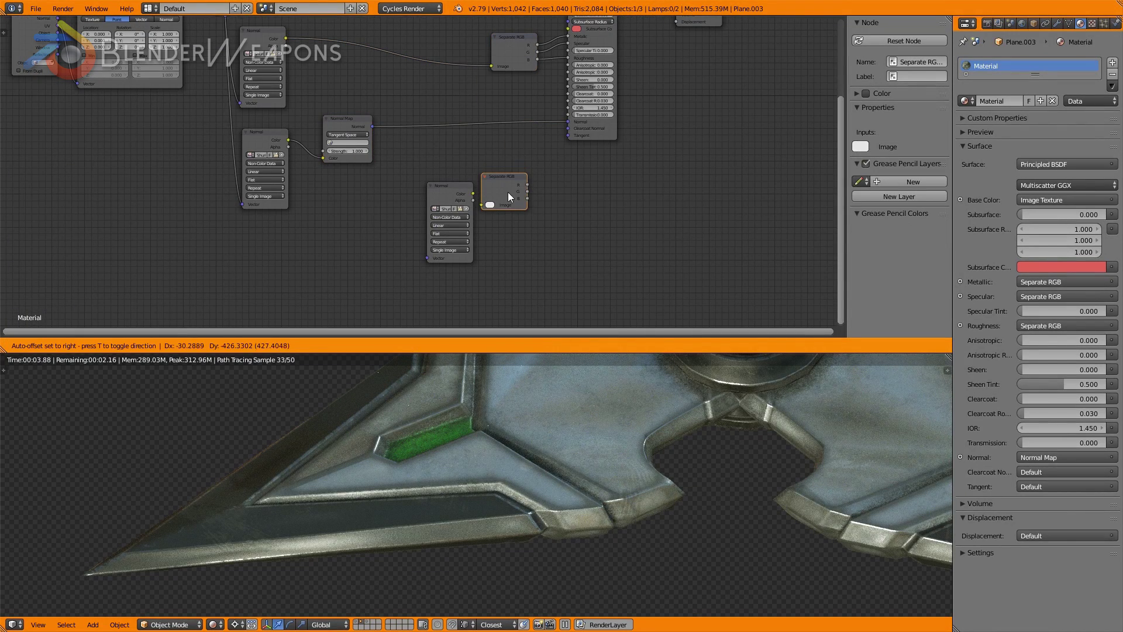
left_click(472, 193)
left_click_drag(473, 194, 492, 209)
scroll(503, 199, "up", 2)
middle_click_drag(528, 181, 462, 183)
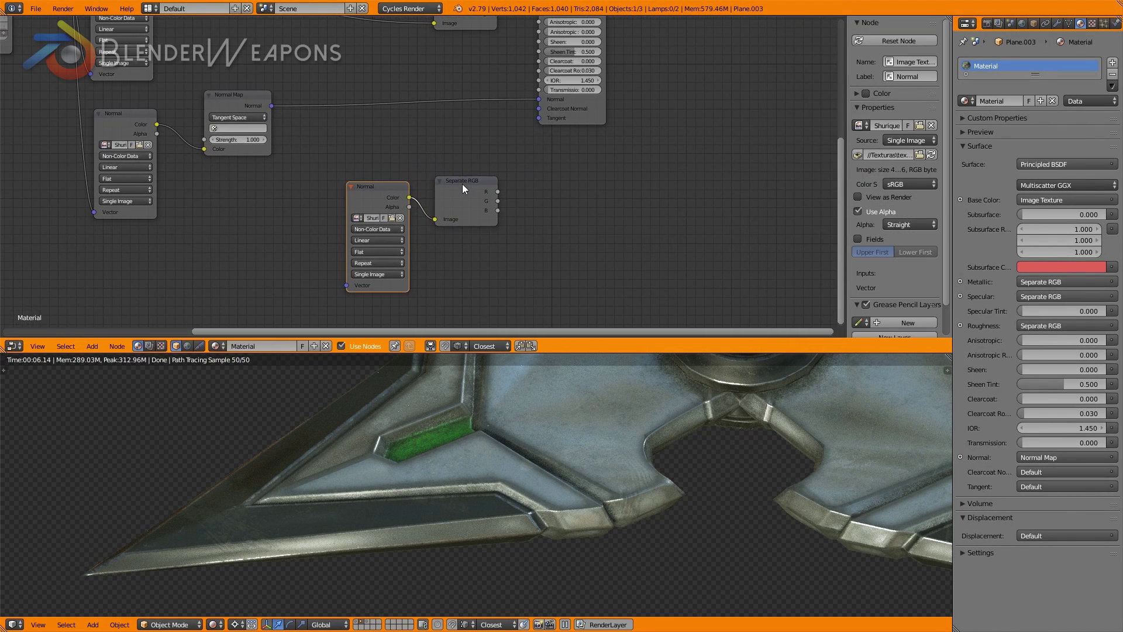
left_click(462, 183, "ctrl+shift")
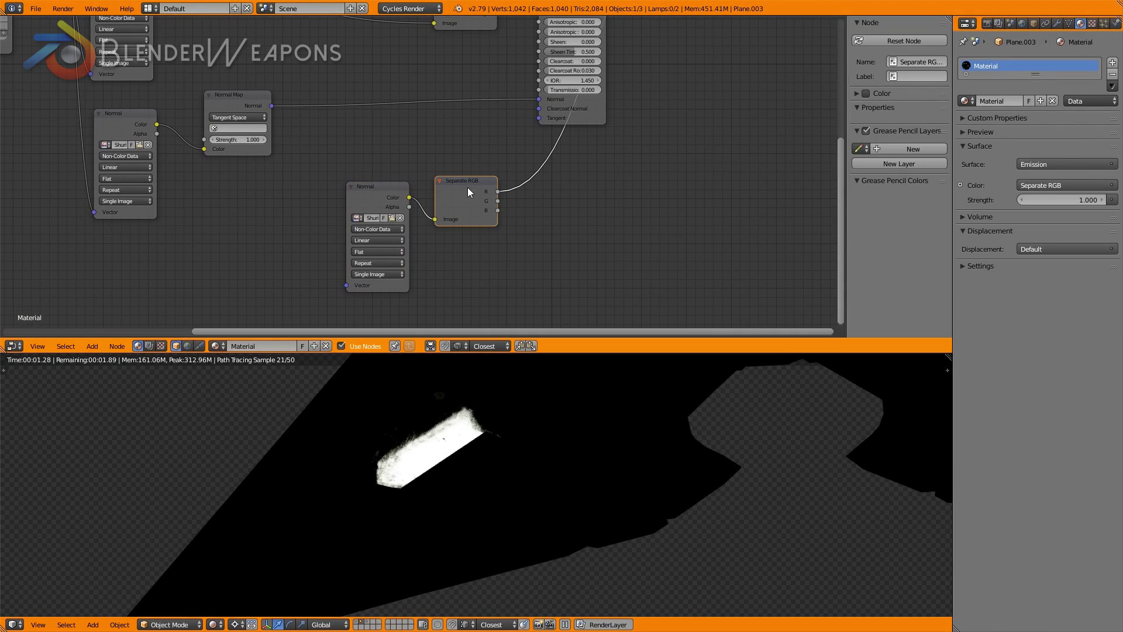
left_click(468, 187, "ctrl+shift")
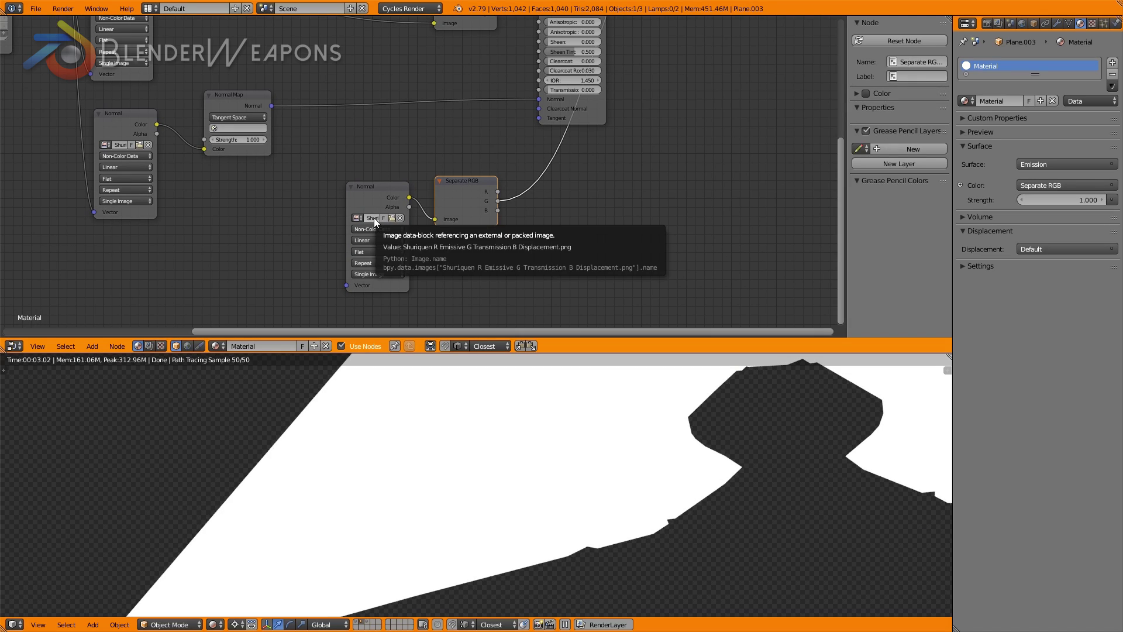
left_click(458, 193, "ctrl+shift")
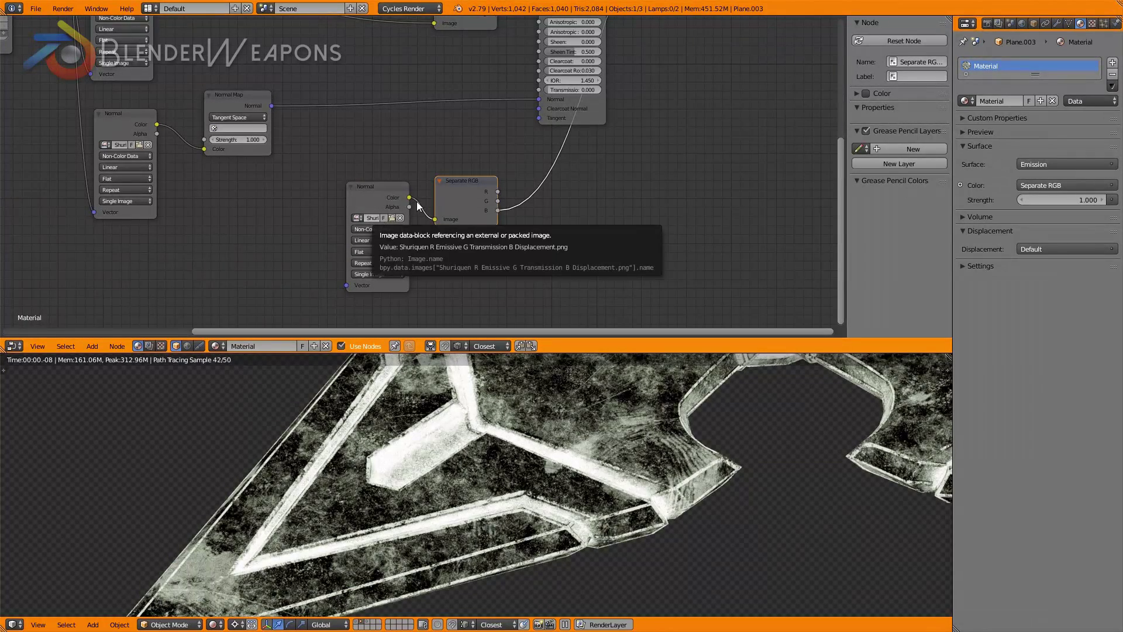
scroll(417, 202, "down", 2)
middle_click_drag(502, 177, 383, 254)
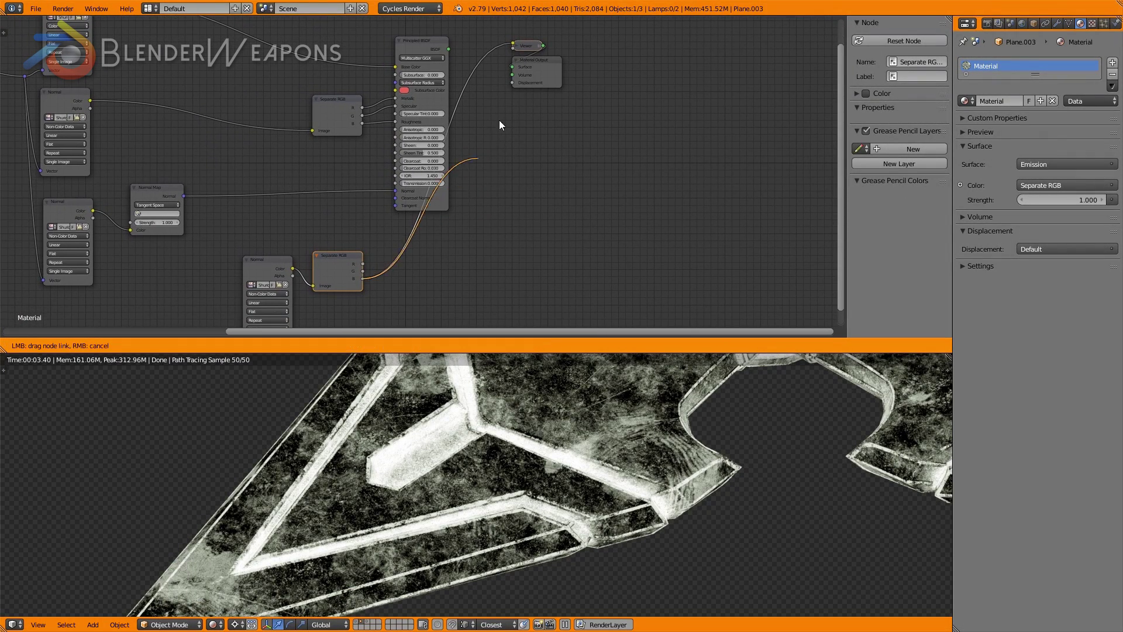
Step: Connect the blue channel to Displacement and shift the Normal and Separate RGB nodes left
left_click_drag(364, 279, 513, 83)
middle_click_drag(349, 254, 341, 233)
left_click_drag(244, 264, 160, 255)
left_click(157, 256)
left_click_drag(305, 241, 241, 242)
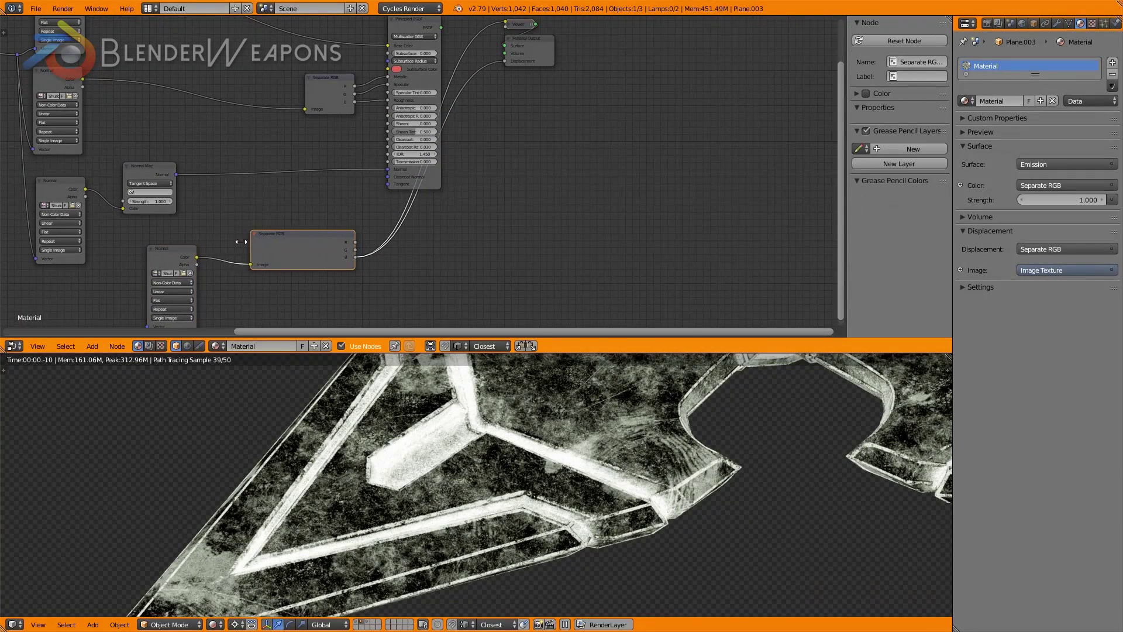
left_click_drag(311, 234, 249, 231)
scroll(339, 82, "up", 2)
Step: Add an Emission shader and mix it with the Principled BSDF into the Surface output
key("shift+a")
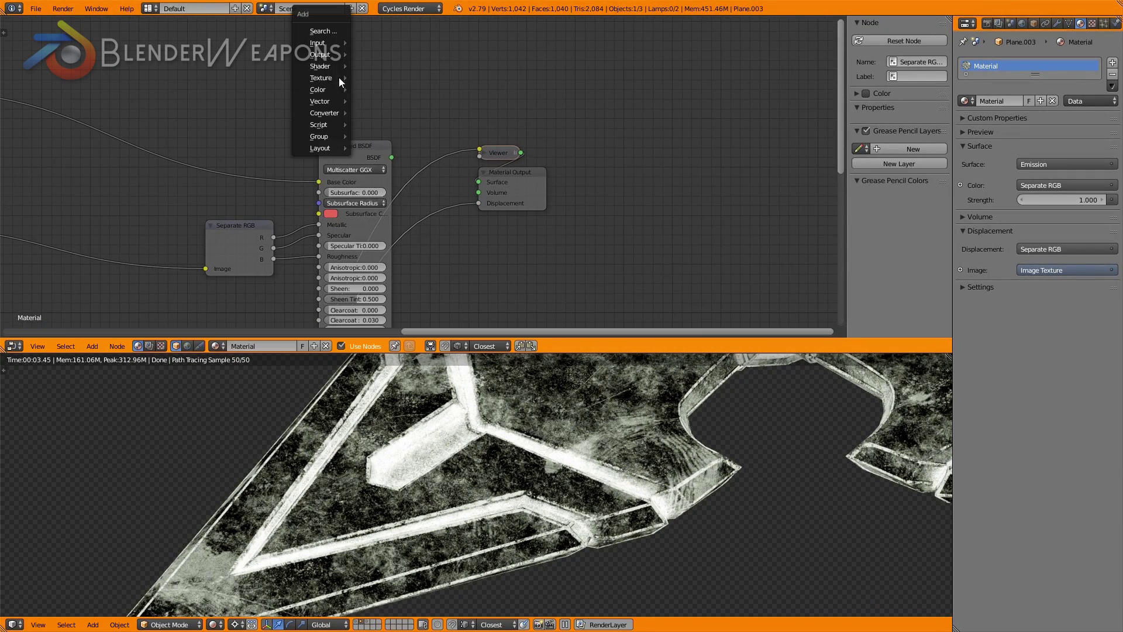
mouse_move(321, 65)
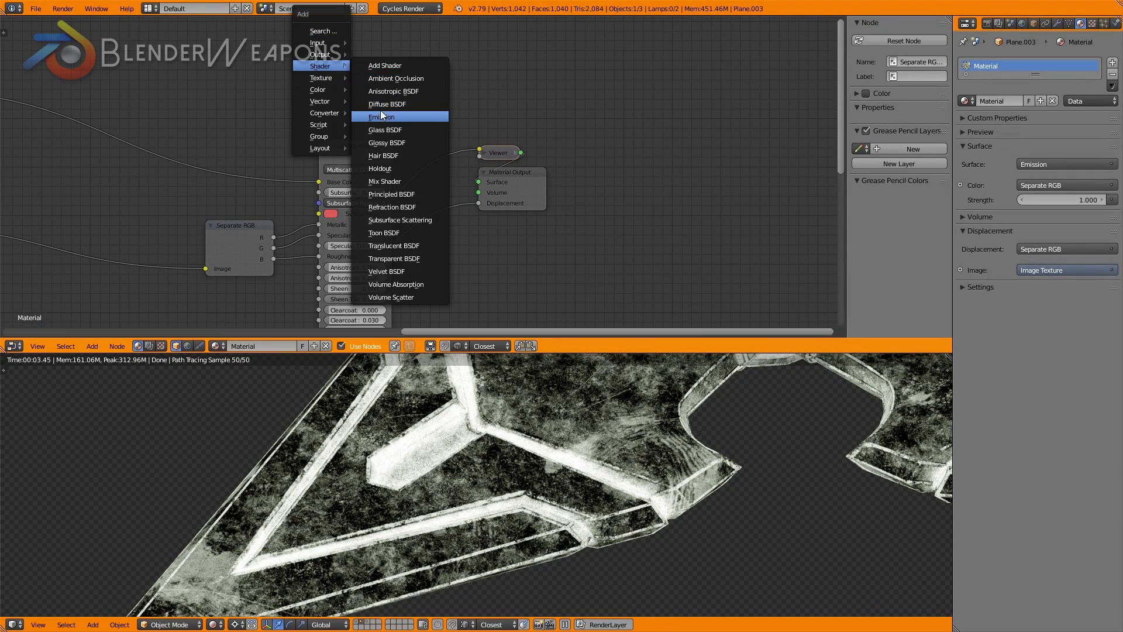
left_click(382, 116)
left_click(334, 96)
left_click_drag(518, 178, 661, 182)
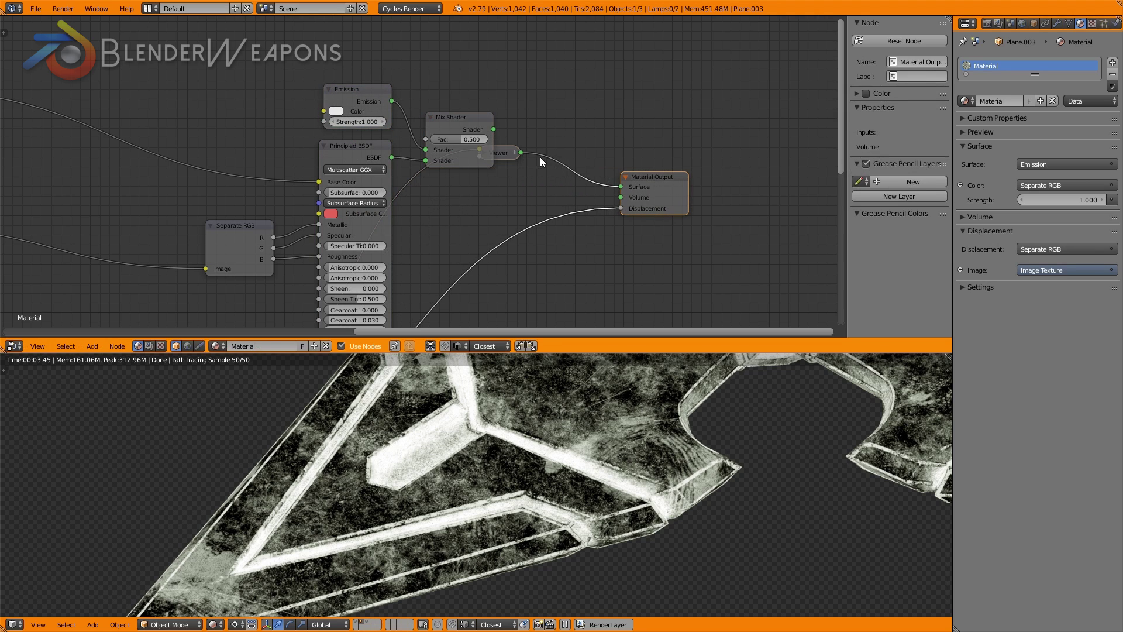
left_click(455, 120, "ctrl+shift")
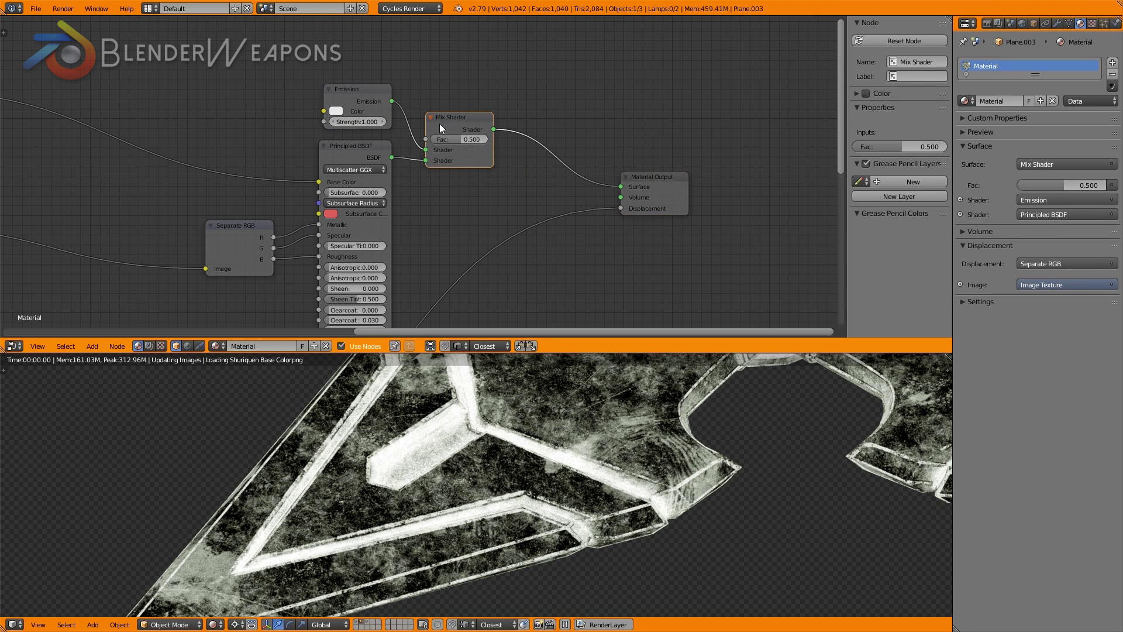
left_click_drag(426, 150, 426, 160)
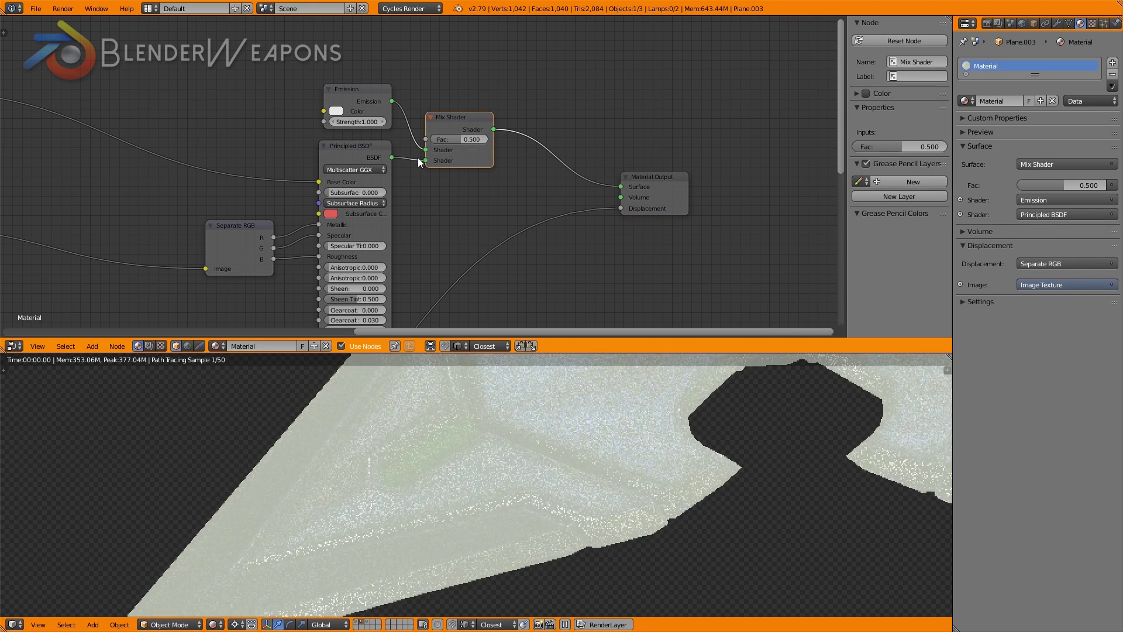
Step: Make the Emission green with strength 5, using the red channel as the Mix Shader factor
left_click(335, 111)
left_click(349, 136)
scroll(376, 215, "down", 3)
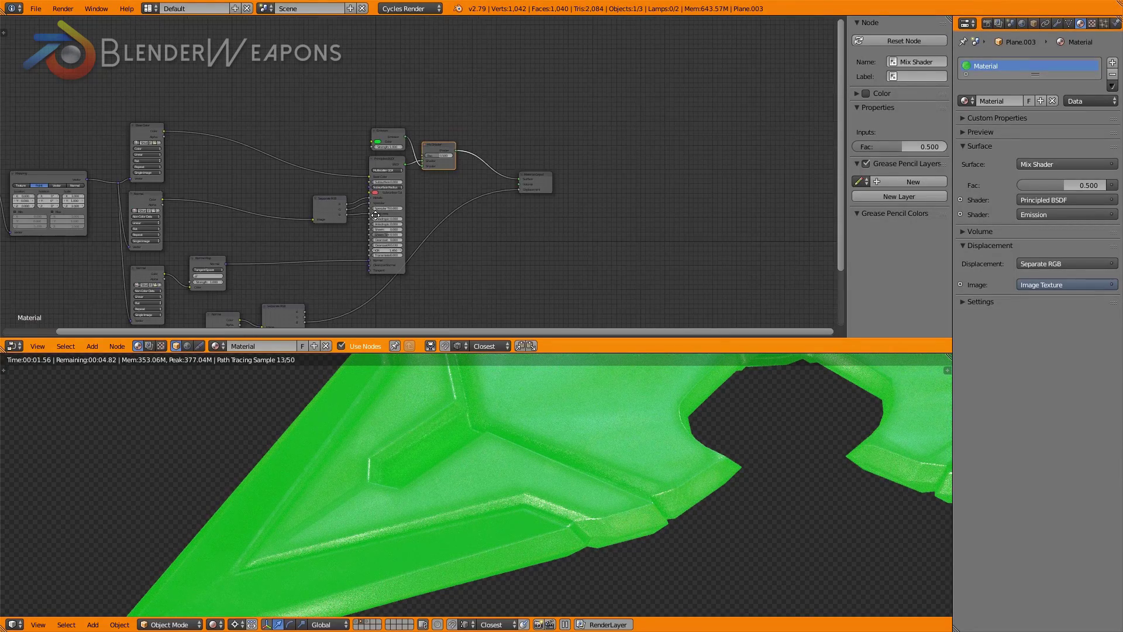
scroll(376, 215, "up", 2)
middle_click_drag(362, 243, 327, 221)
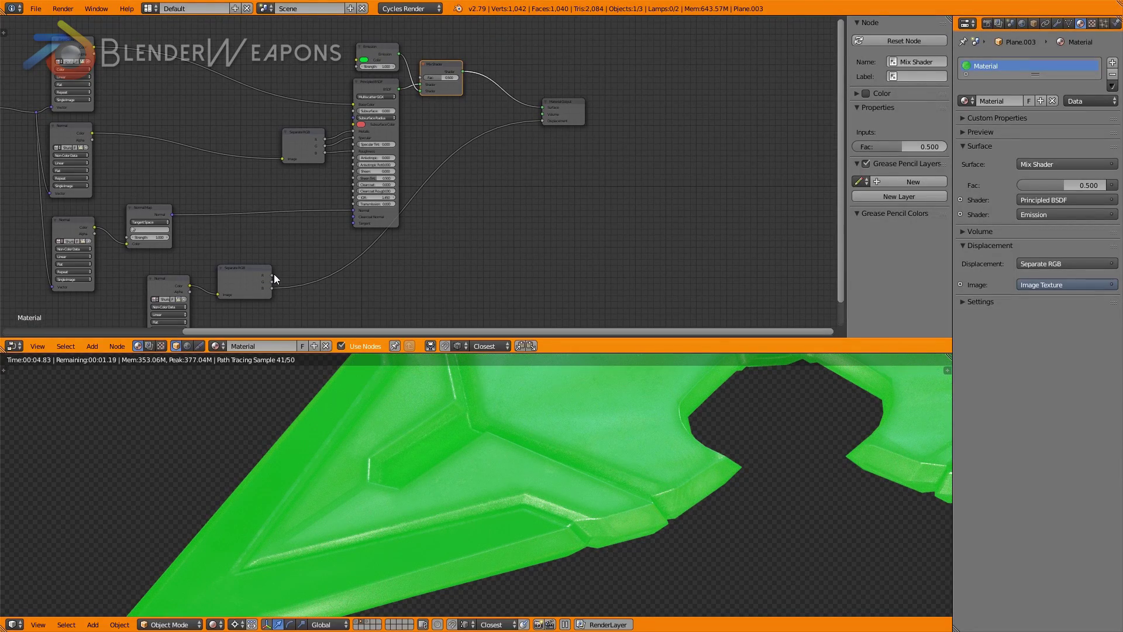
left_click_drag(272, 275, 424, 76)
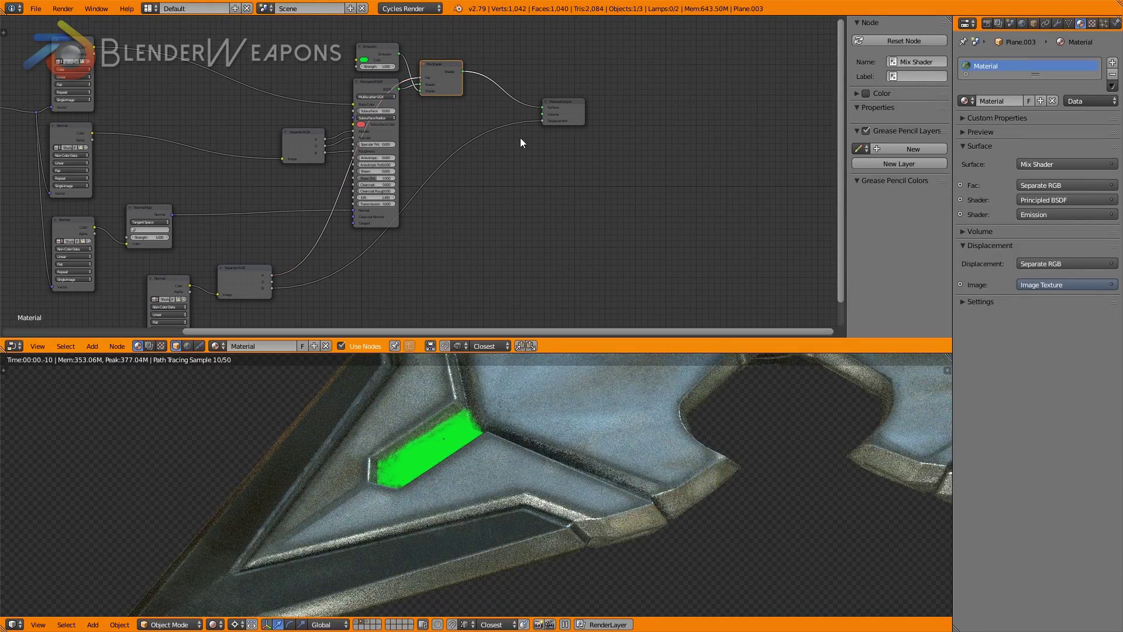
type("5")
key("Return")
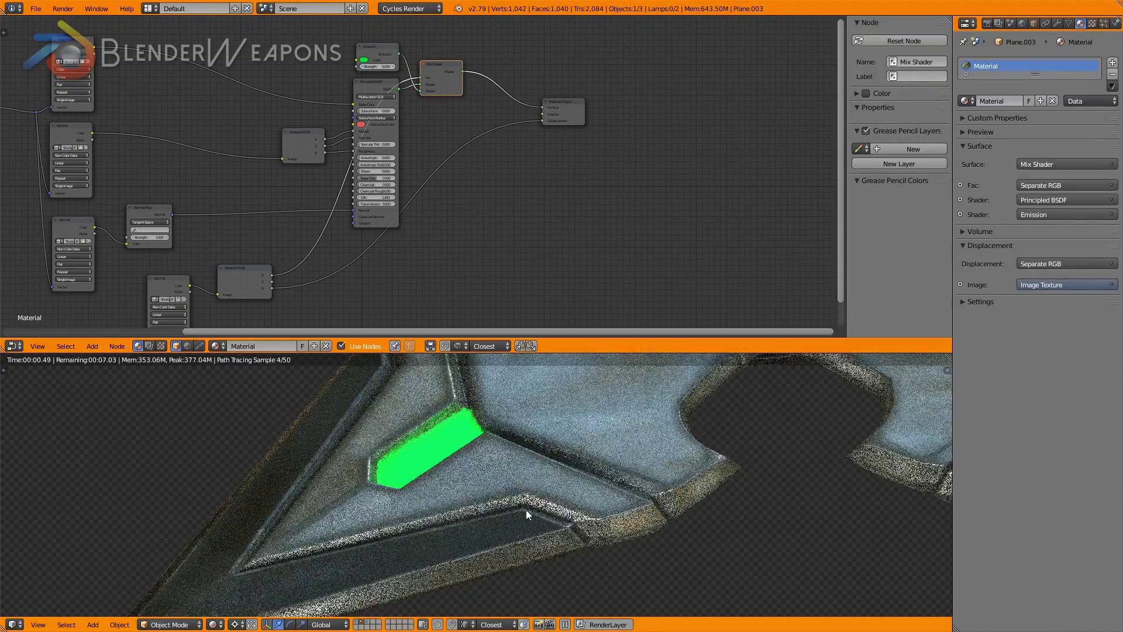
Step: Orbit the rendered view to inspect the green glow on the blade up close
mouse_move(468, 497)
middle_mouse_down()
mouse_move(575, 465)
mouse_move(689, 484)
middle_mouse_up()
scroll(575, 465, "down", 2)
scroll(500, 466, "up", 3)
mouse_move(500, 465)
middle_mouse_down()
mouse_move(552, 494)
mouse_move(638, 494)
mouse_move(599, 544)
mouse_move(408, 431)
middle_mouse_up()
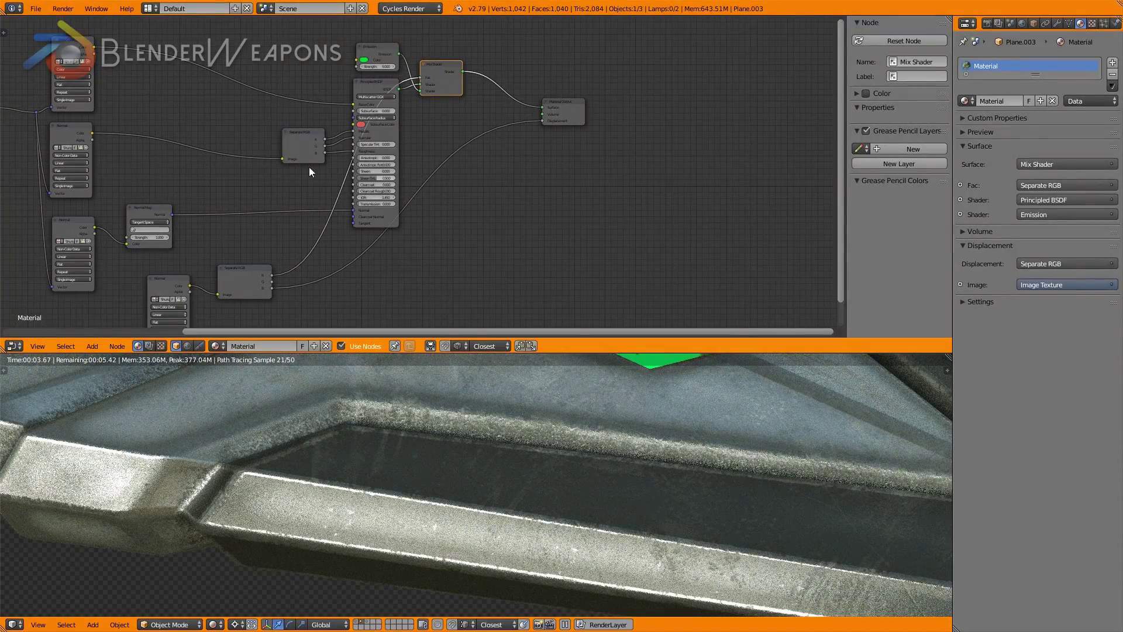
middle_click_drag(309, 166, 407, 171)
scroll(226, 209, "up", 2)
scroll(394, 158, "up", 2)
Step: Set the Normal Map strength to 1.1, try 1.5, then return it to 1.1
scroll(344, 198, "up", 2)
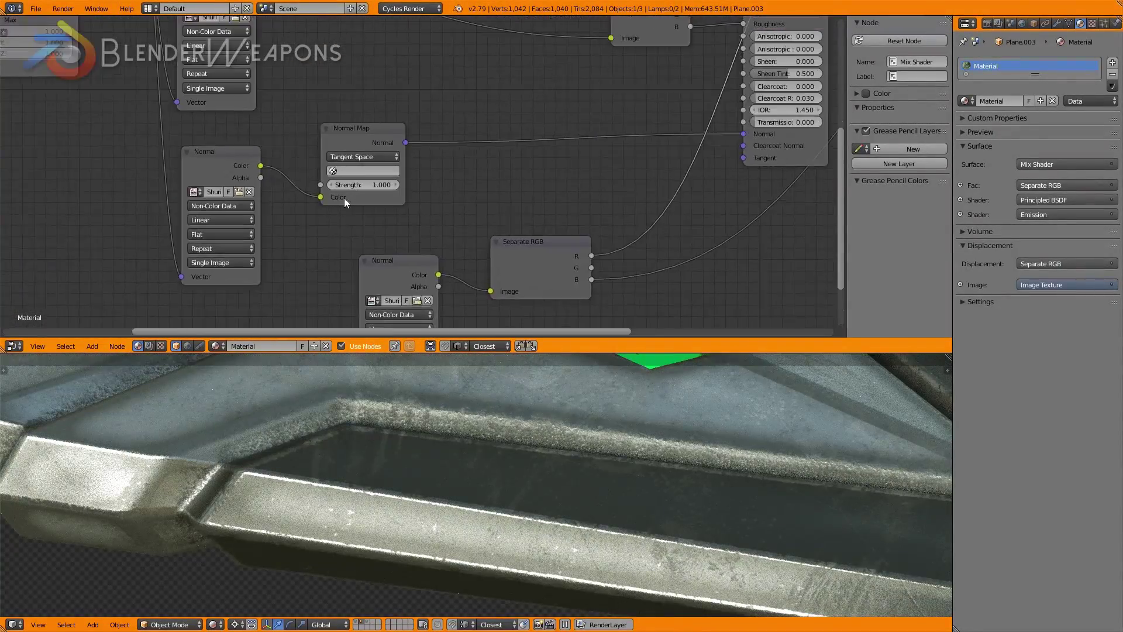
scroll(344, 198, "up", 2)
type("1.1")
key("Return")
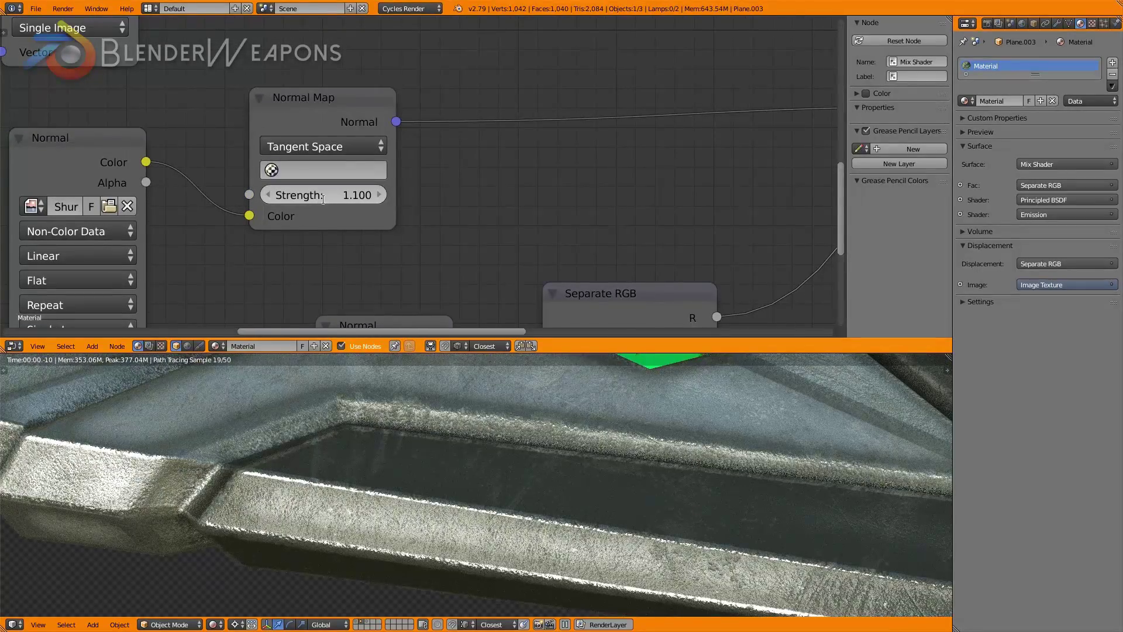
left_click(323, 196)
type("5")
key("Return")
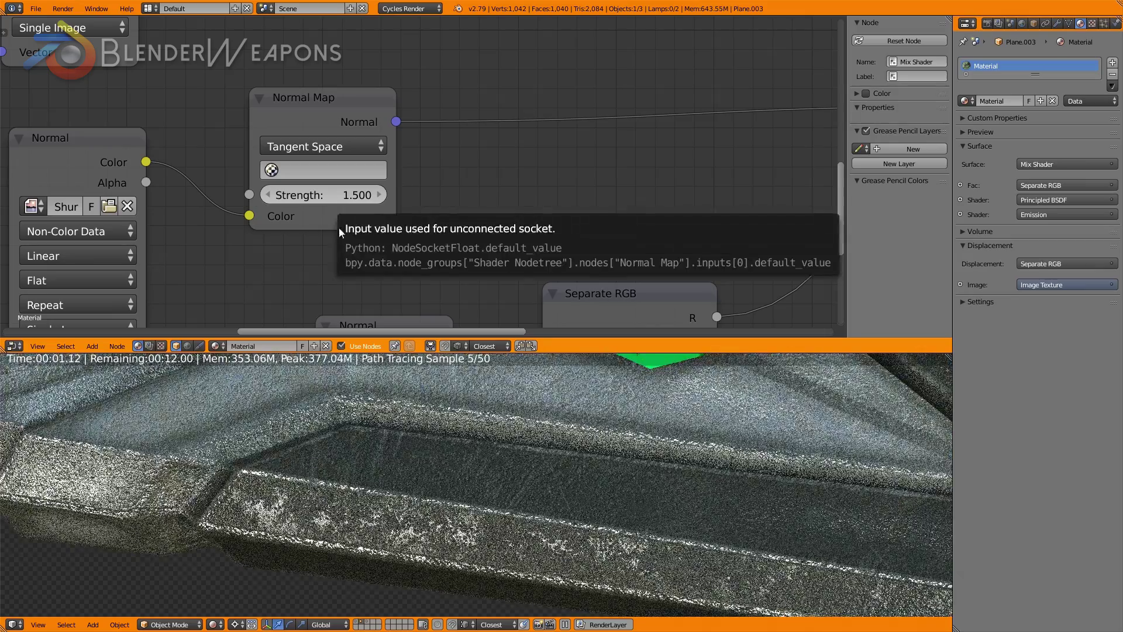
left_click(321, 197)
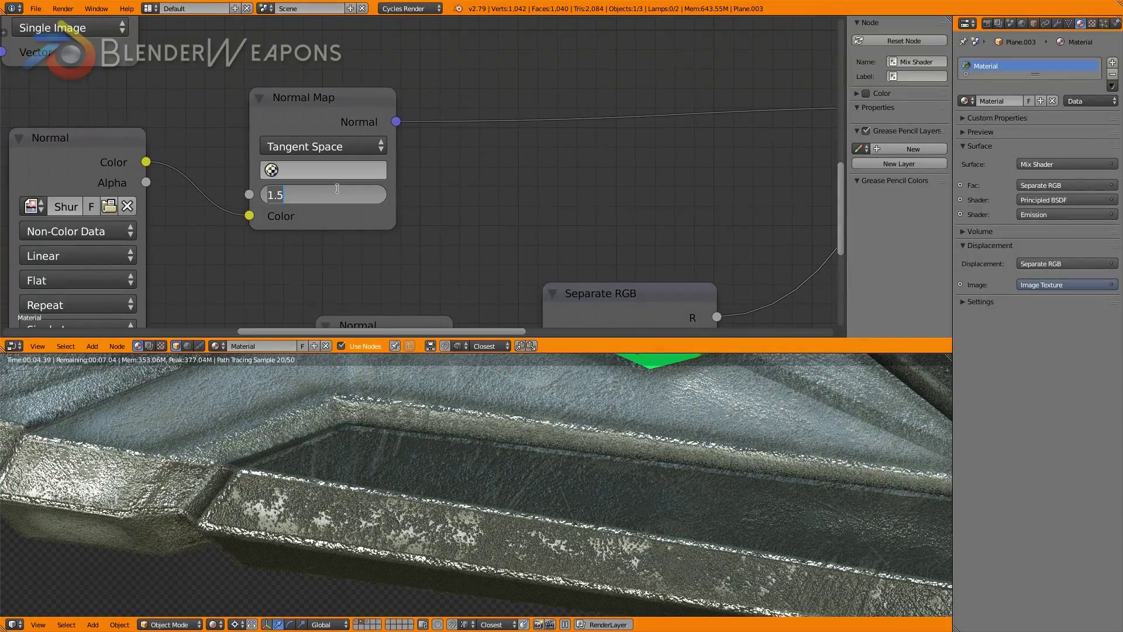
type("1.1")
key("Return")
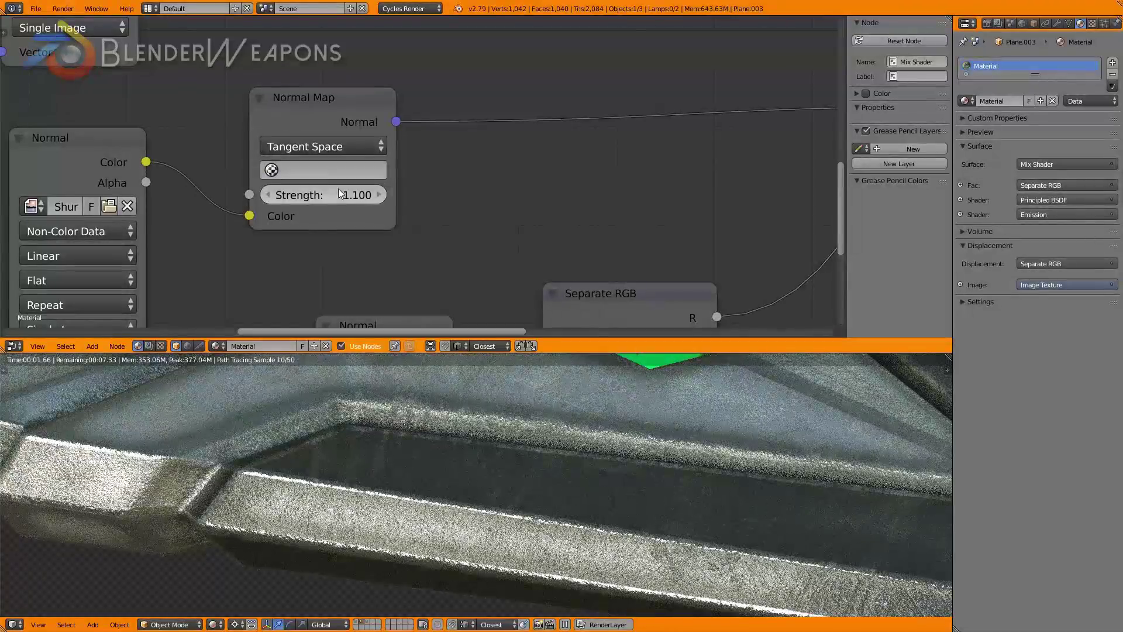
Step: Orbit the render to inspect the blade edge and green strip up close
scroll(608, 486, "up", 3)
mouse_move(608, 487)
middle_mouse_down()
mouse_move(652, 439)
mouse_move(386, 542)
middle_mouse_up()
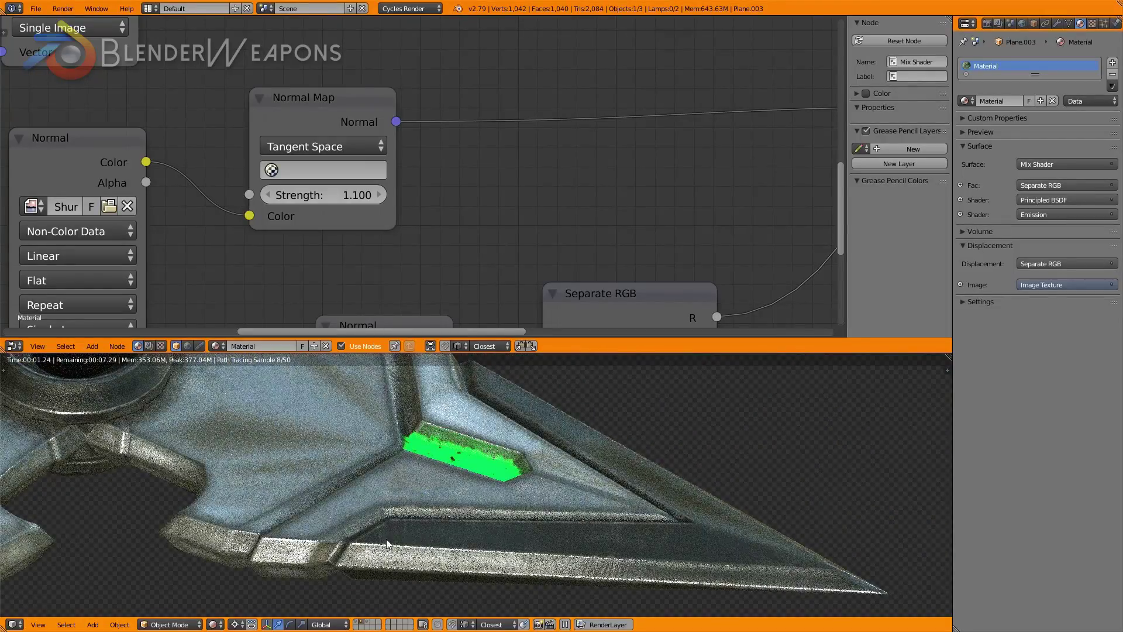
middle_click_drag(194, 547, 393, 499)
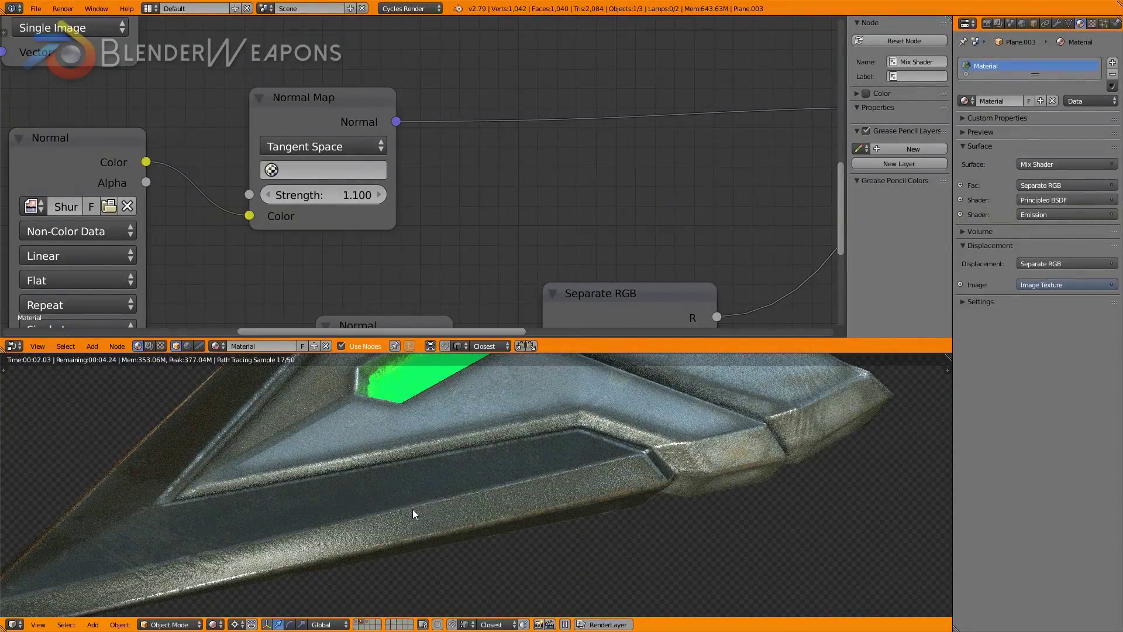
middle_click_drag(412, 509, 359, 529)
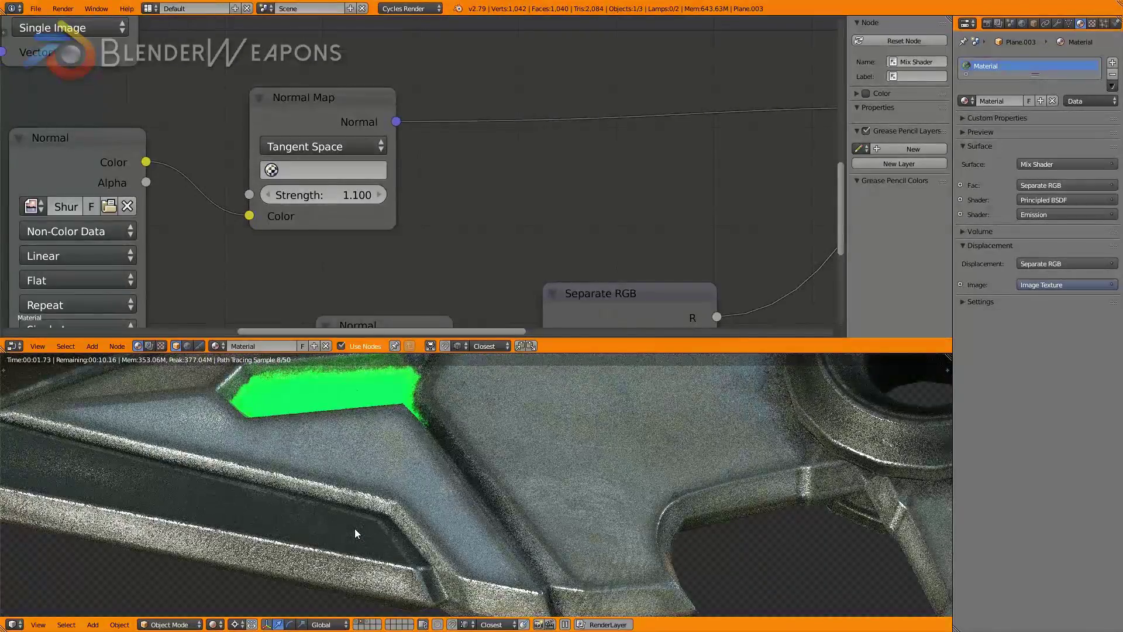